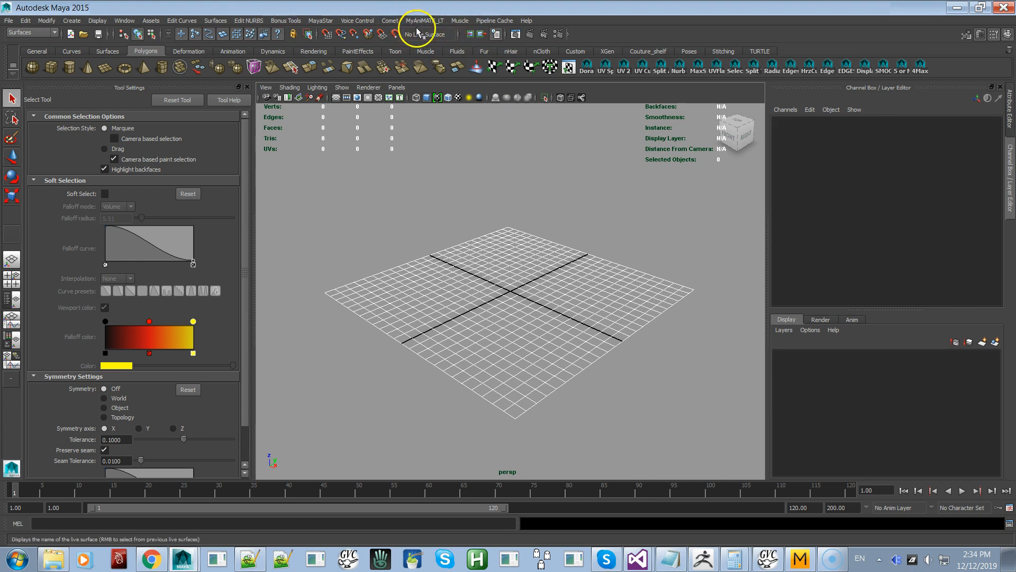
# Activate the FEMALE - Original MayaStar avatar in the empty scene
pyautogui.click(332, 21)
pyautogui.moveTo(339, 37)
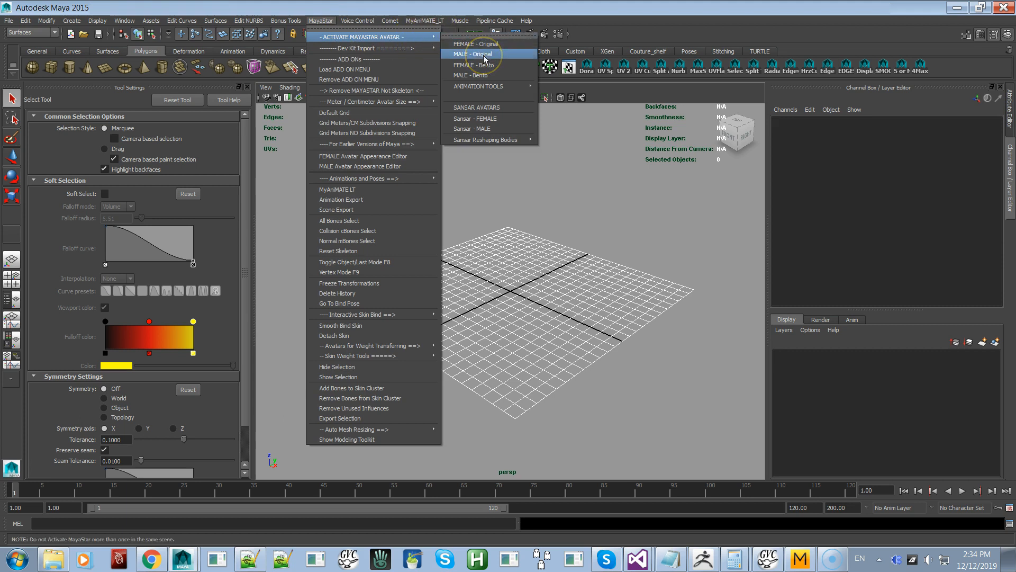
pyautogui.click(492, 44)
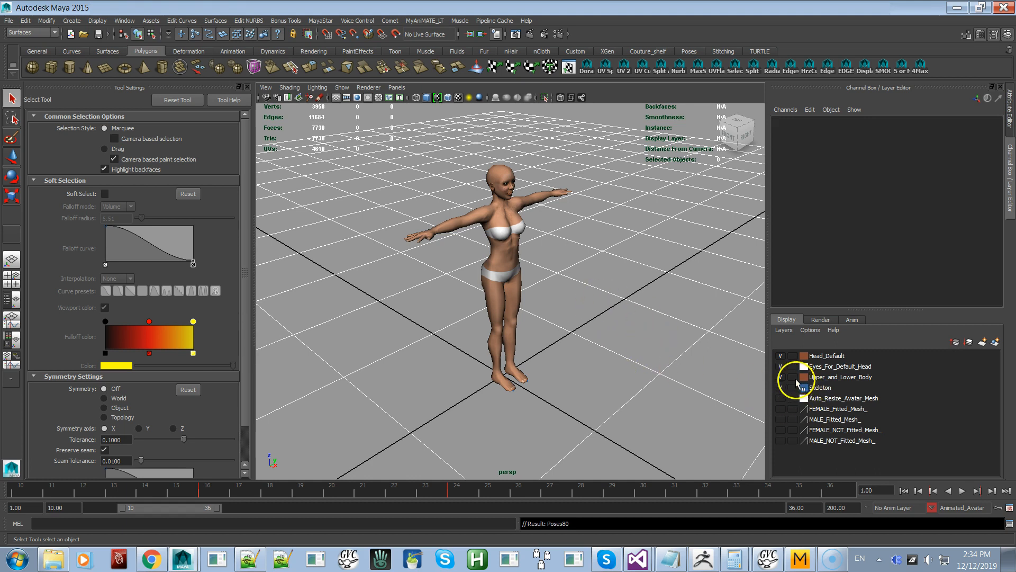
# Show the Auto_Resize_Avatar_Mesh layer and hide the Head_Default, Eyes_For_Default_Head, Upper_and_Lower_Body and Skeleton layers
pyautogui.click(780, 398)
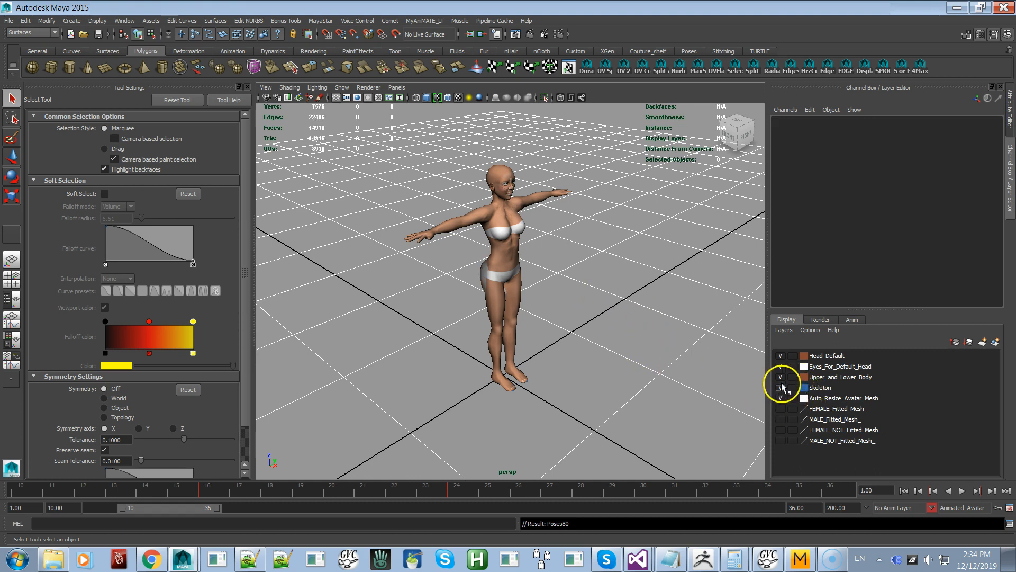
pyautogui.click(781, 356)
pyautogui.moveTo(782, 367); pyautogui.dragTo(784, 390)
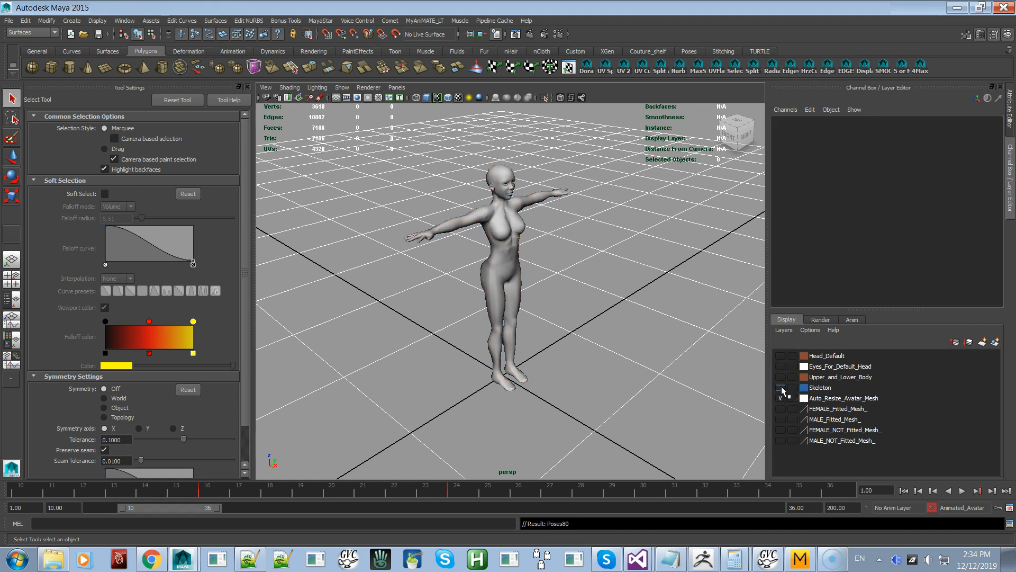
# Switch the MayaStar avatar size to Centimeter Scale
pyautogui.click(522, 292)
pyautogui.click(635, 326)
pyautogui.keyDown('alt'); pyautogui.moveTo(642, 320); pyautogui.dragTo(570, 277); pyautogui.keyUp('alt')
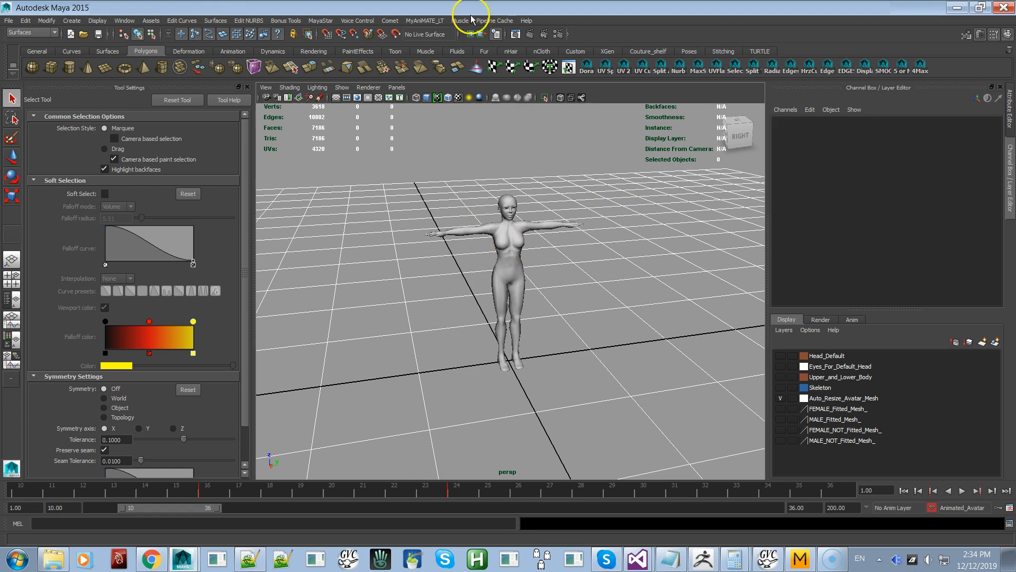
pyautogui.click(322, 21)
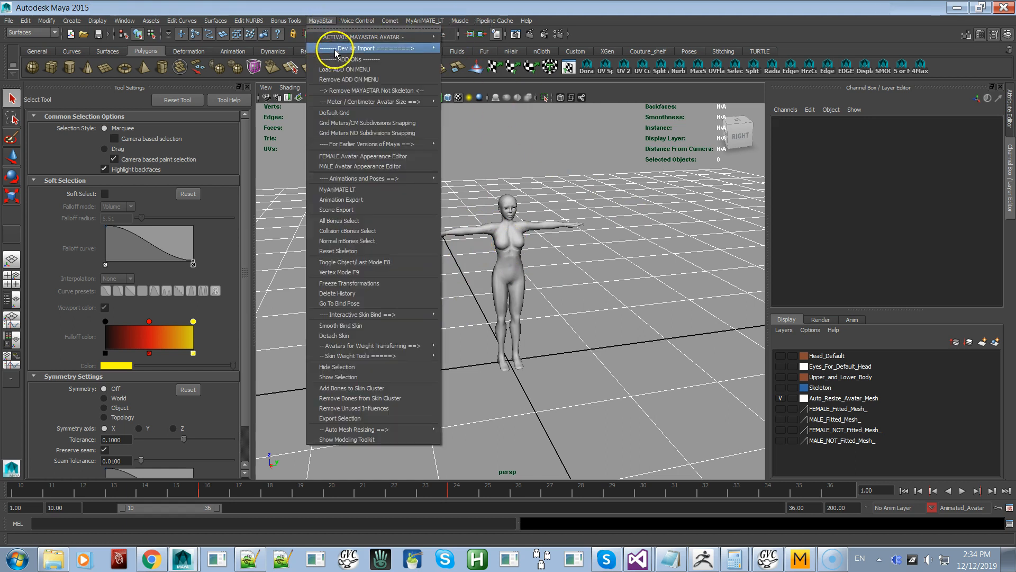
pyautogui.moveTo(342, 101)
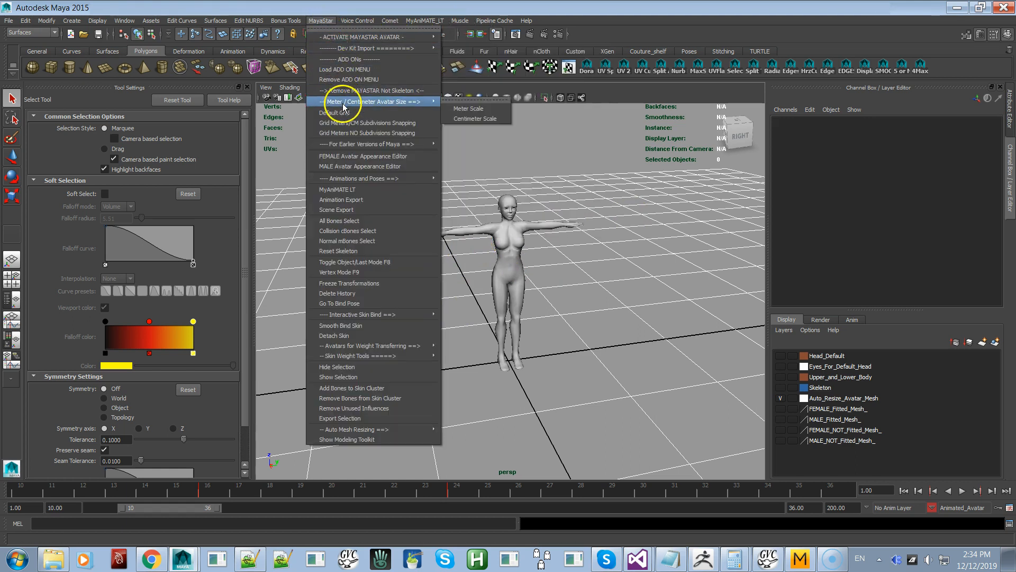
pyautogui.click(476, 119)
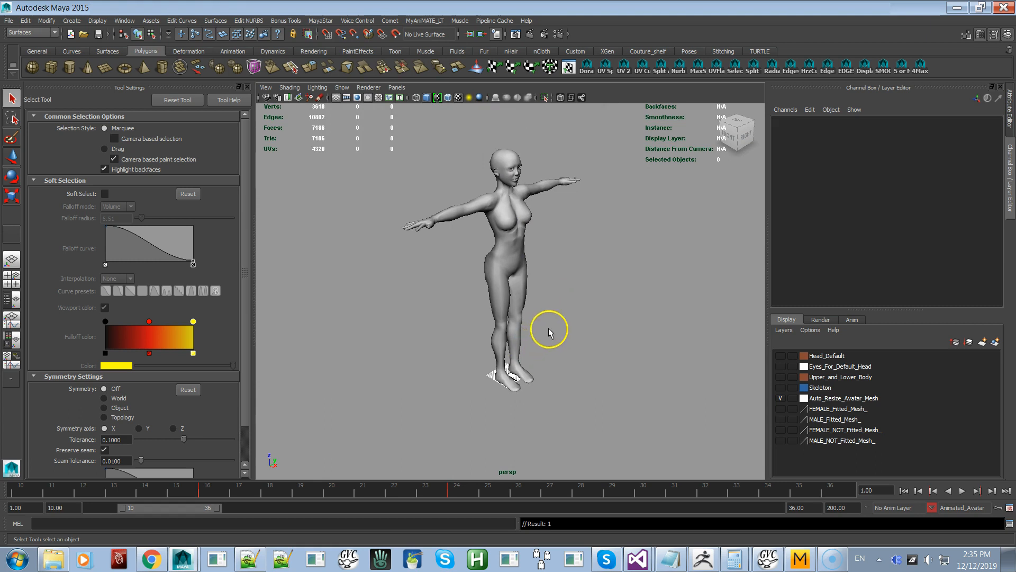
# Duplicate the standing avatar mesh used for automatic resizing
pyautogui.click(518, 333)
pyautogui.keyDown('alt'); pyautogui.moveTo(558, 324); pyautogui.dragTo(504, 327); pyautogui.keyUp('alt')
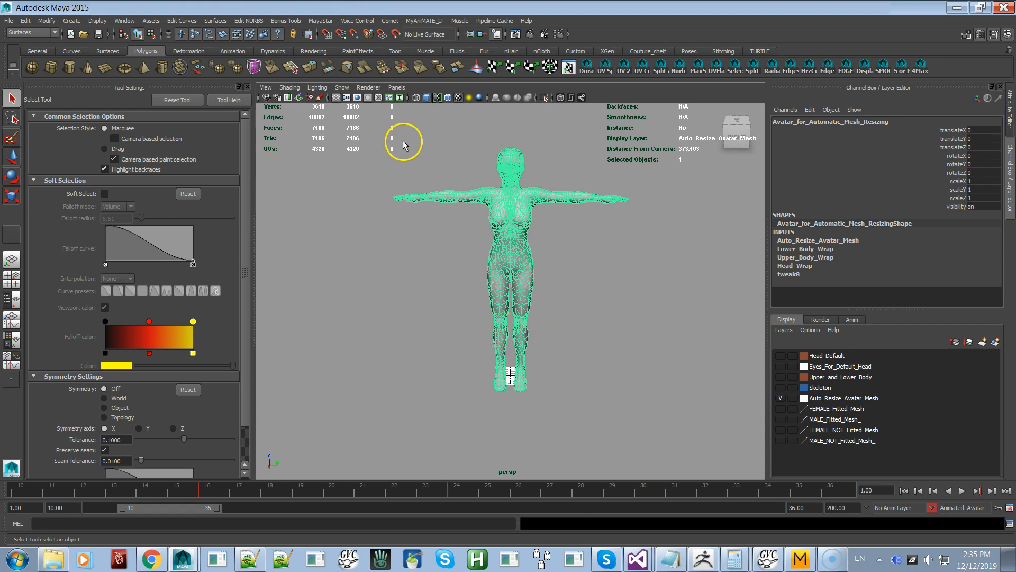
pyautogui.moveTo(535, 276)
pyautogui.keyDown('alt'); pyautogui.mouseDown()
pyautogui.moveTo(374, 256)
pyautogui.moveTo(561, 259)
pyautogui.moveTo(543, 267)
pyautogui.moveTo(549, 275)
pyautogui.mouseUp(); pyautogui.keyUp('alt')
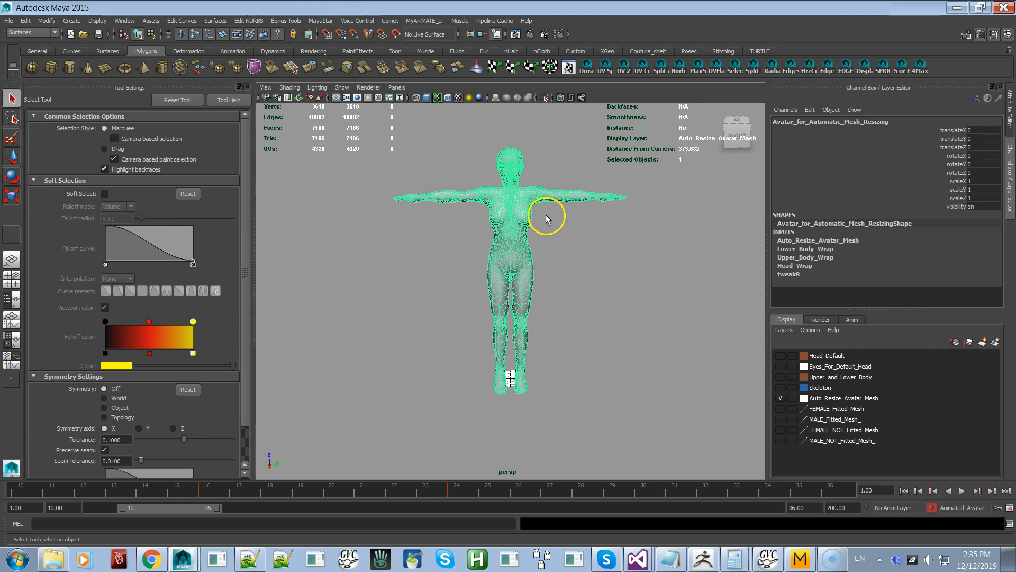
pyautogui.hotkey('ctrl', 'd')
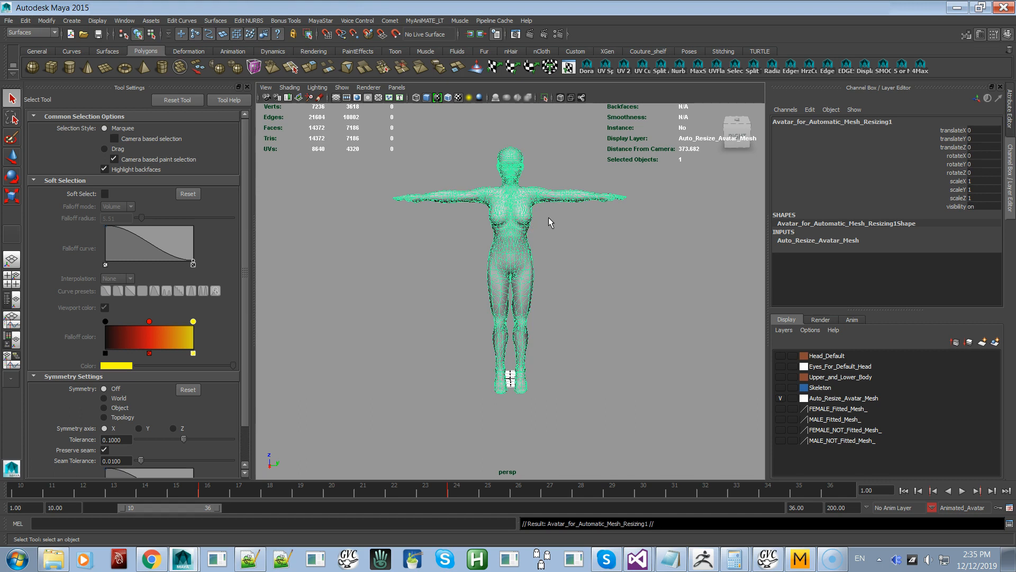
# Rotate the duplicated avatar mesh with snapping to -90 degrees in X and -90 degrees in Y, laying it on its side
pyautogui.press('e')
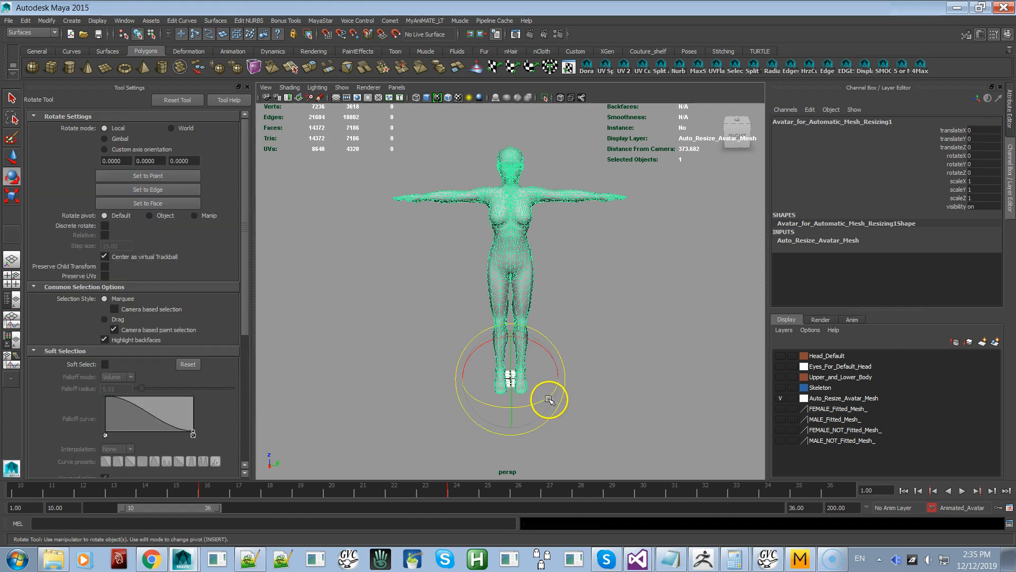
pyautogui.press('j')
pyautogui.moveTo(548, 397); pyautogui.dragTo(484, 420)
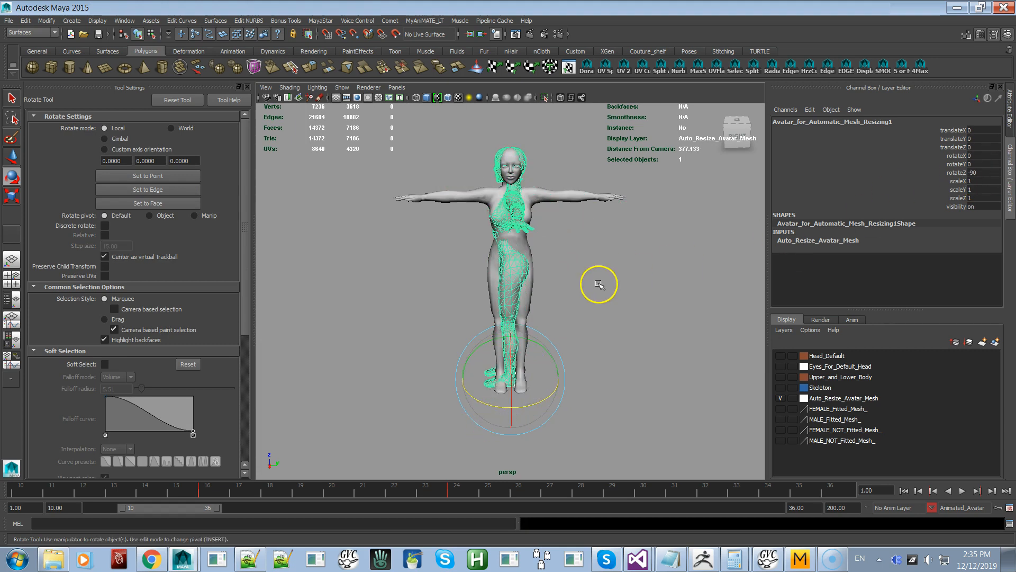
pyautogui.press('j')
pyautogui.moveTo(532, 341); pyautogui.dragTo(594, 381)
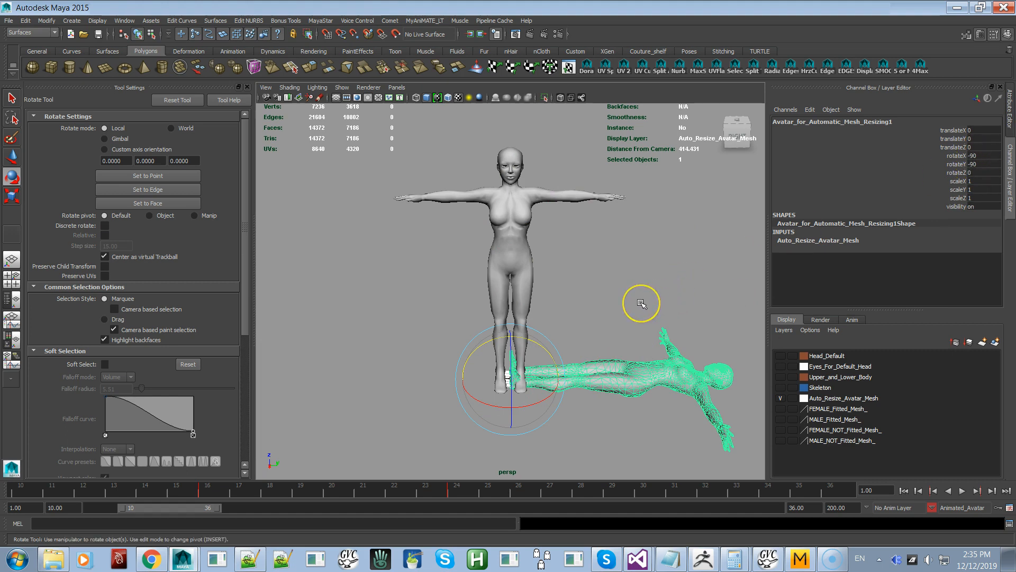
pyautogui.click(642, 304)
pyautogui.click(670, 369)
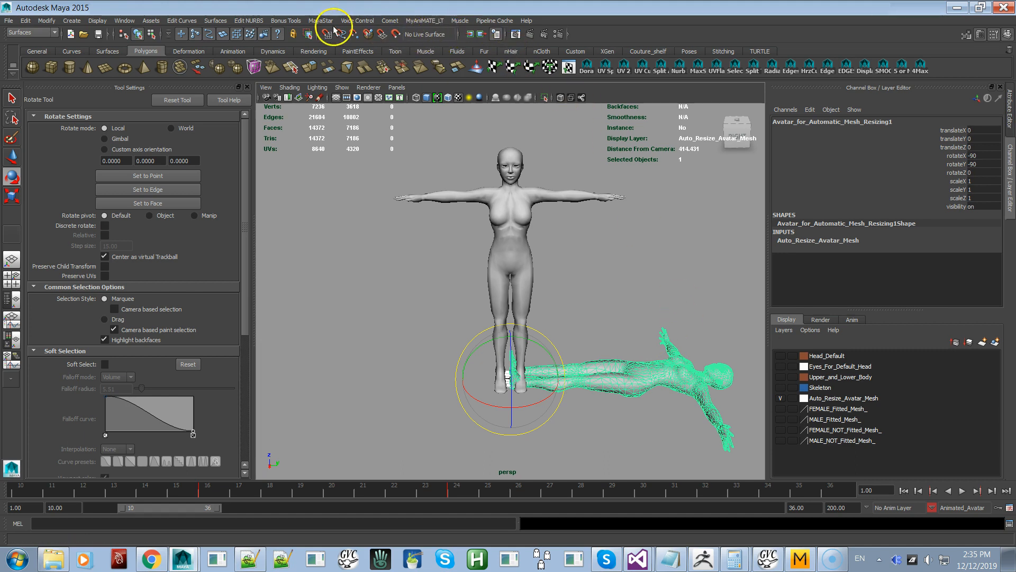
# Freeze the transformations of the rotated duplicate mesh with the MayaStar command
pyautogui.click(320, 21)
pyautogui.moveTo(347, 101)
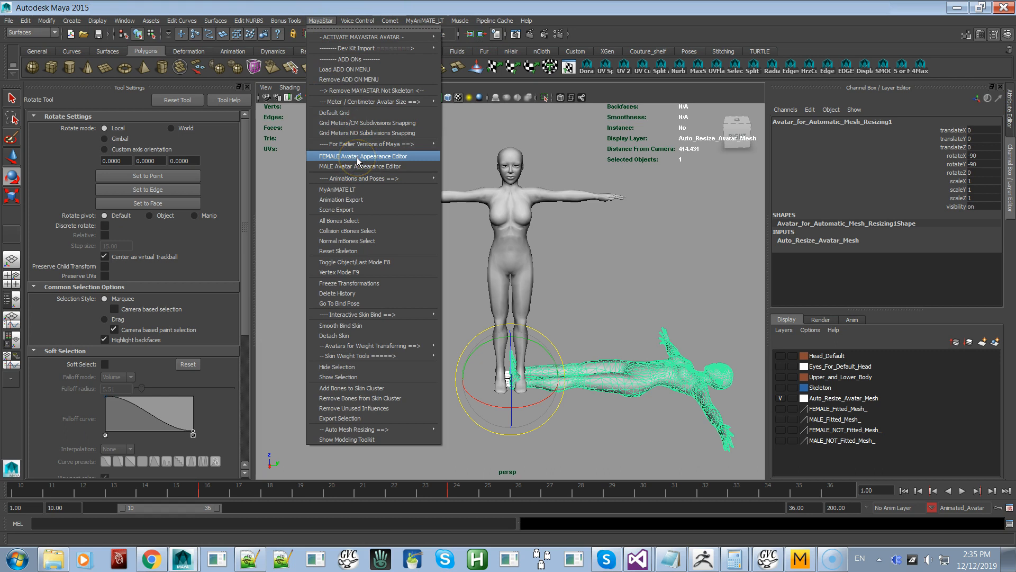
pyautogui.click(365, 282)
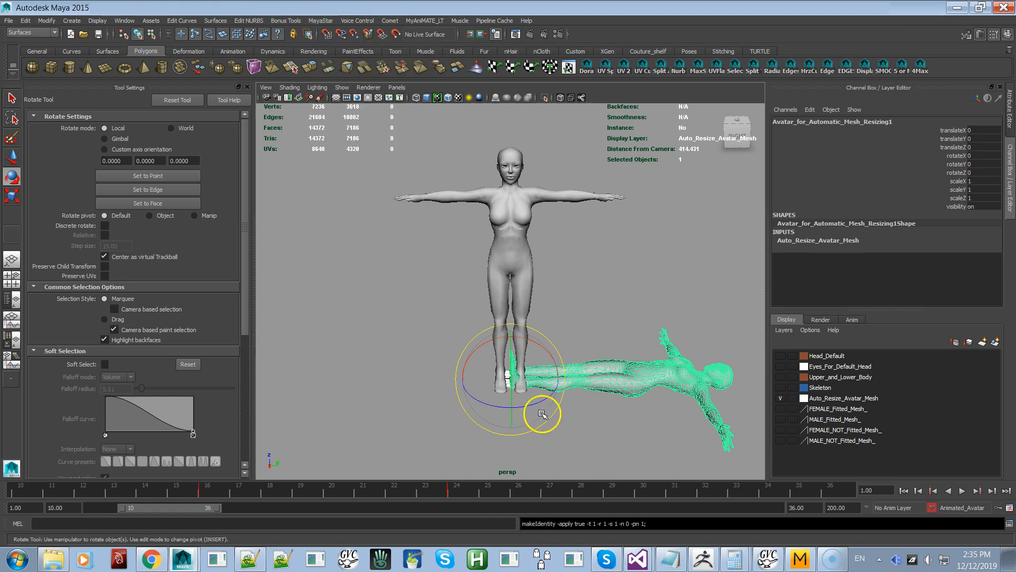
# Export the selected duplicate mesh to the Desktop as an OBJexport file named TPoseAvatar
pyautogui.keyDown('alt'); pyautogui.moveTo(642, 409); pyautogui.dragTo(658, 422); pyautogui.keyUp('alt')
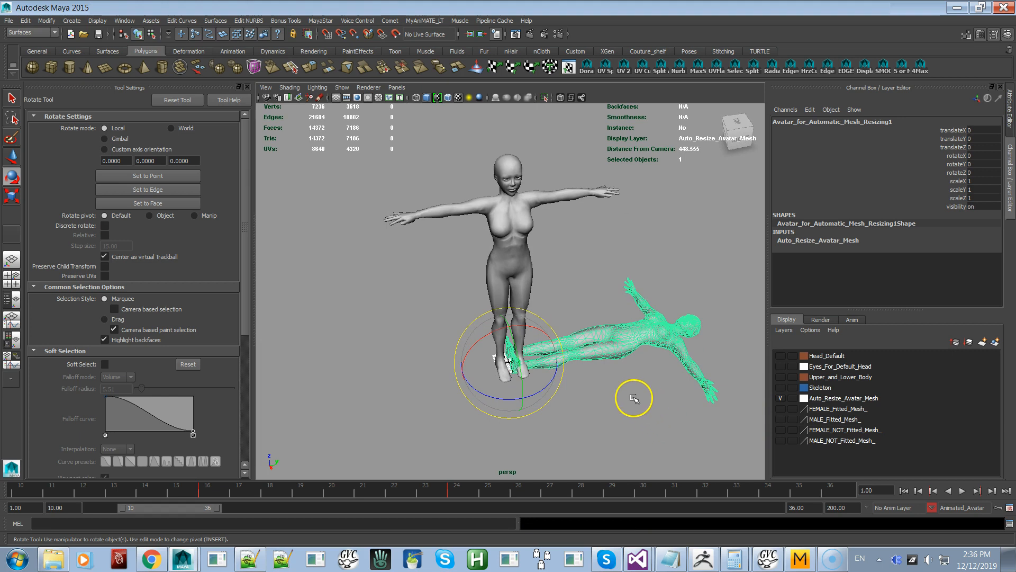
pyautogui.moveTo(643, 379)
pyautogui.keyDown('alt'); pyautogui.mouseDown()
pyautogui.moveTo(661, 364)
pyautogui.moveTo(643, 370)
pyautogui.mouseUp(); pyautogui.keyUp('alt')
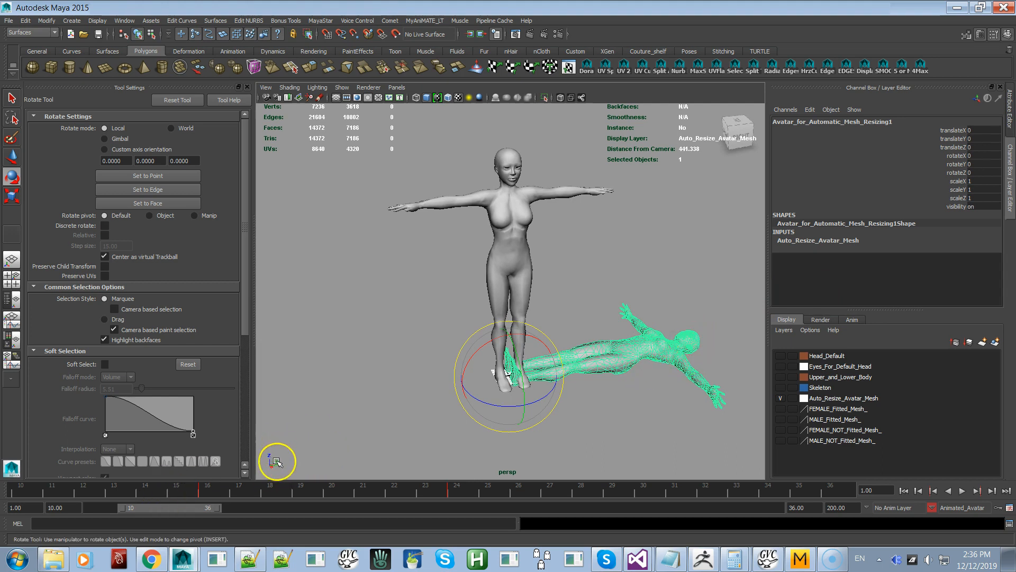
pyautogui.keyDown('alt'); pyautogui.moveTo(567, 384); pyautogui.dragTo(608, 390); pyautogui.keyUp('alt')
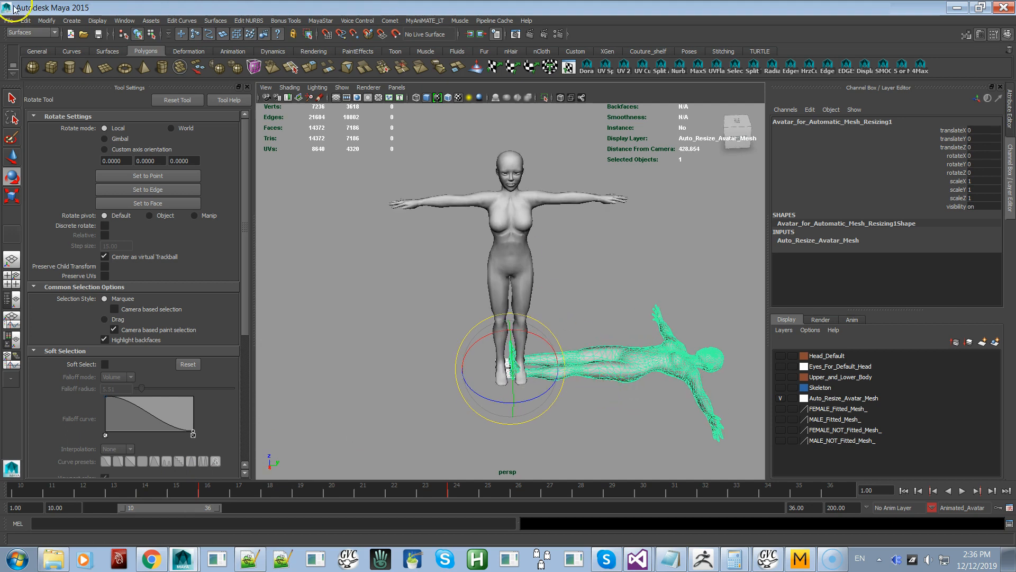
pyautogui.click(8, 21)
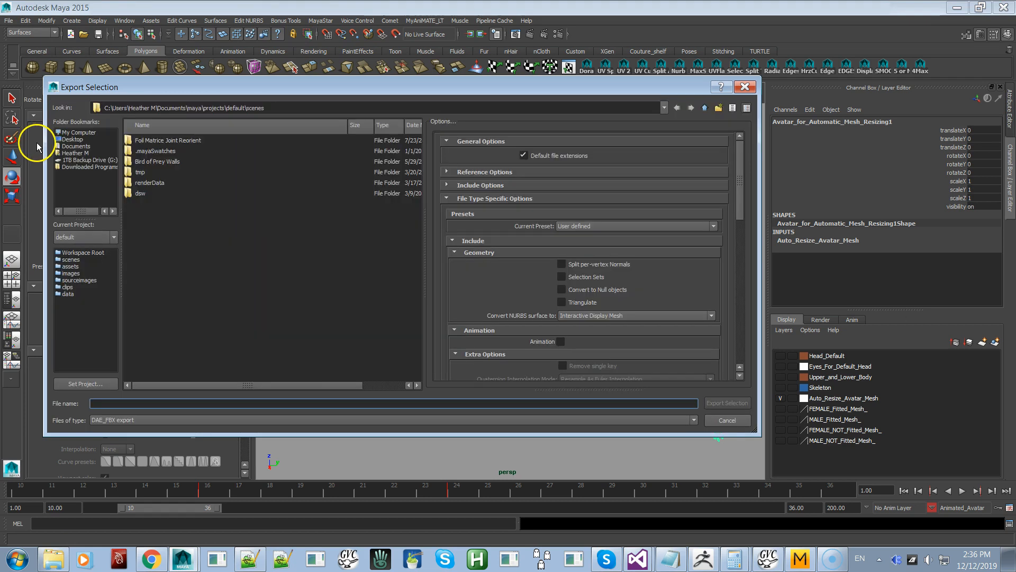
pyautogui.click(67, 139)
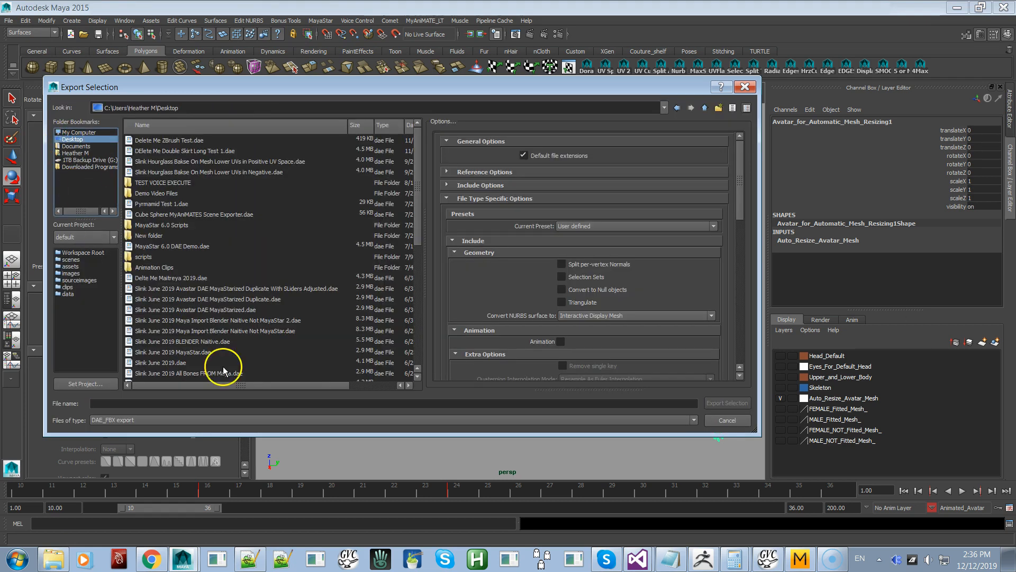
pyautogui.click(256, 419)
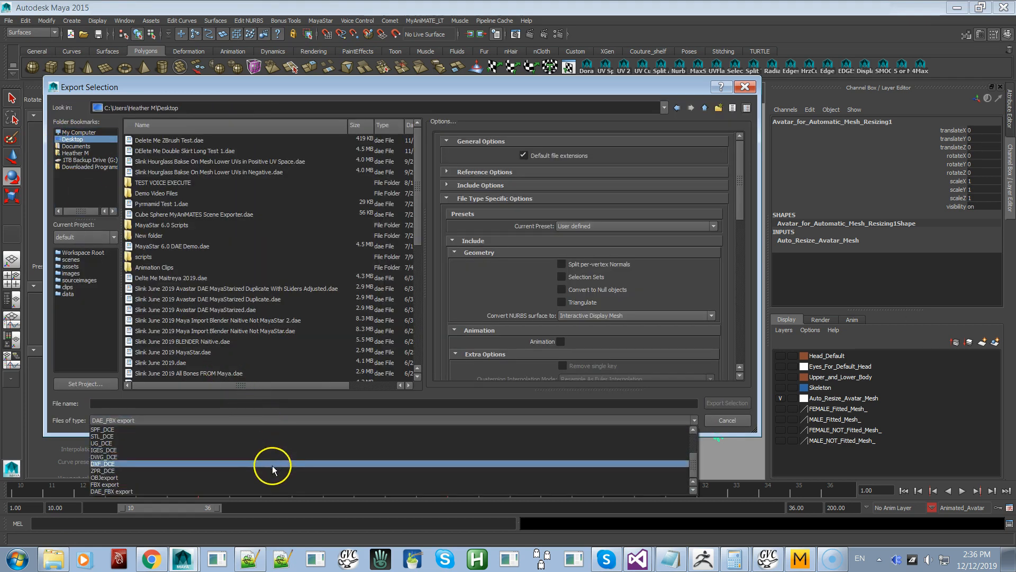
pyautogui.click(272, 476)
pyautogui.click(231, 404)
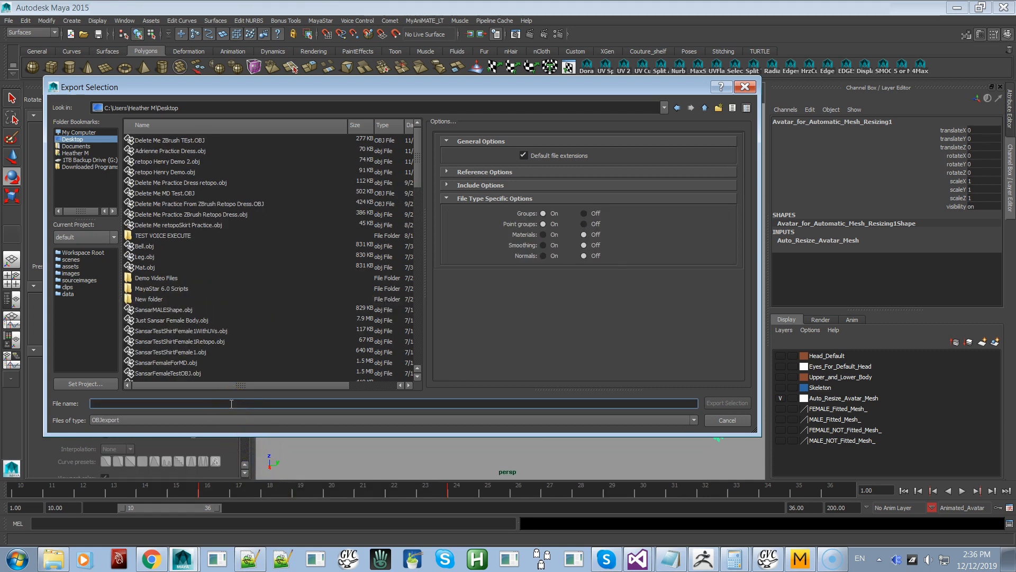
pyautogui.write('TPoseAvatar')
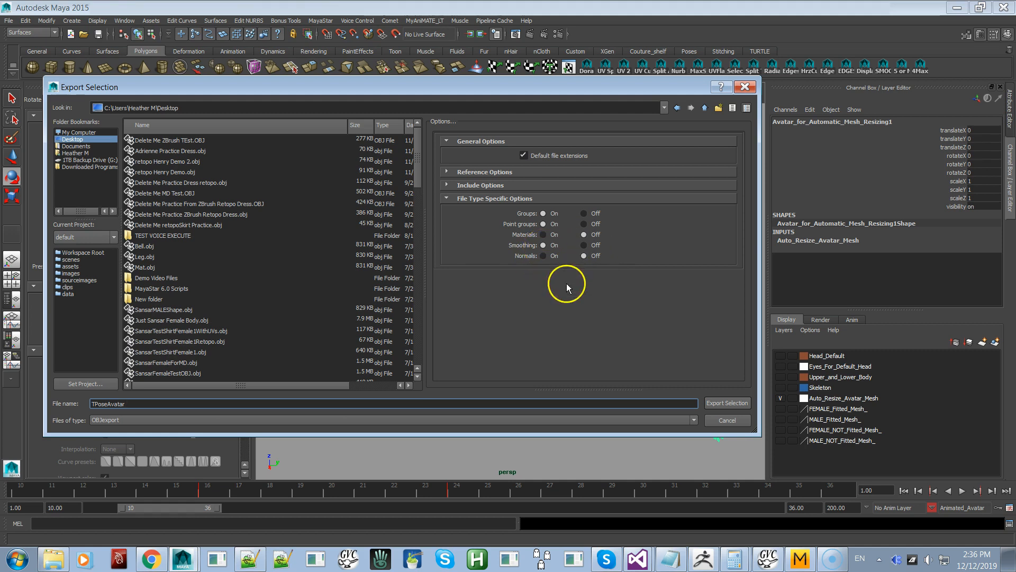
pyautogui.click(725, 404)
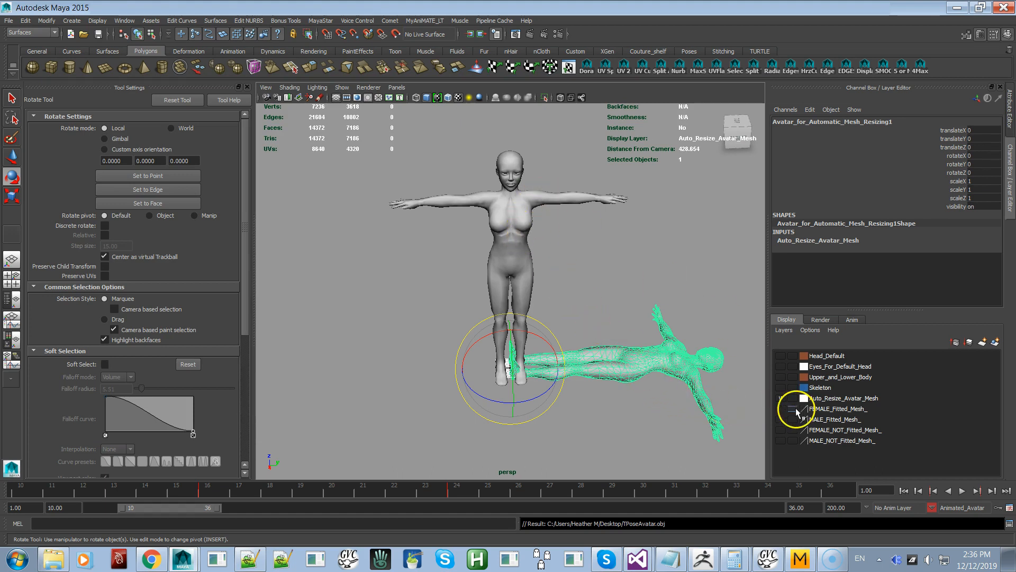
# Delete the exported duplicate mesh and display the Skeleton layer in place of the Auto_Resize_Avatar_Mesh layer
pyautogui.click(780, 387)
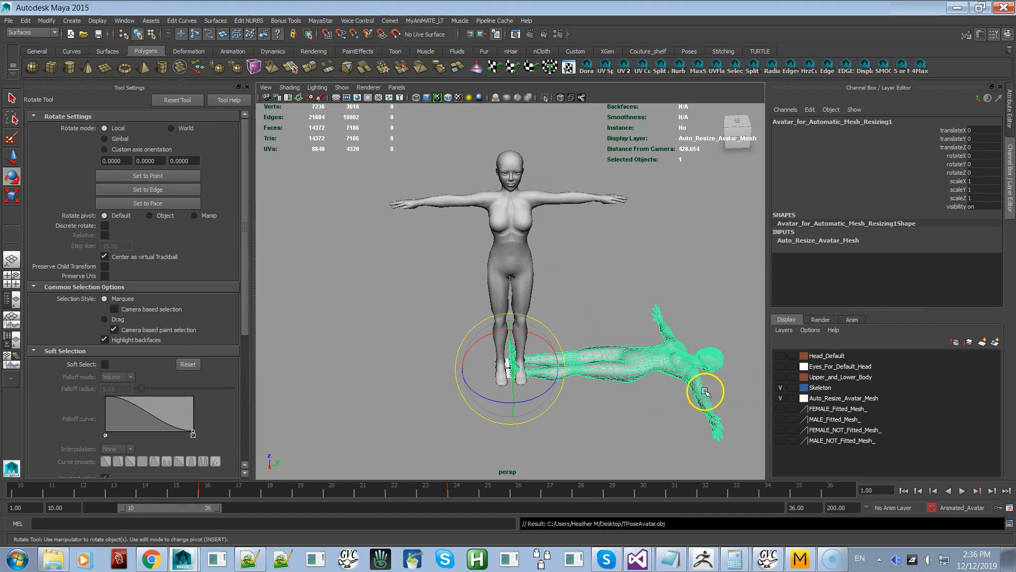
pyautogui.press('Delete')
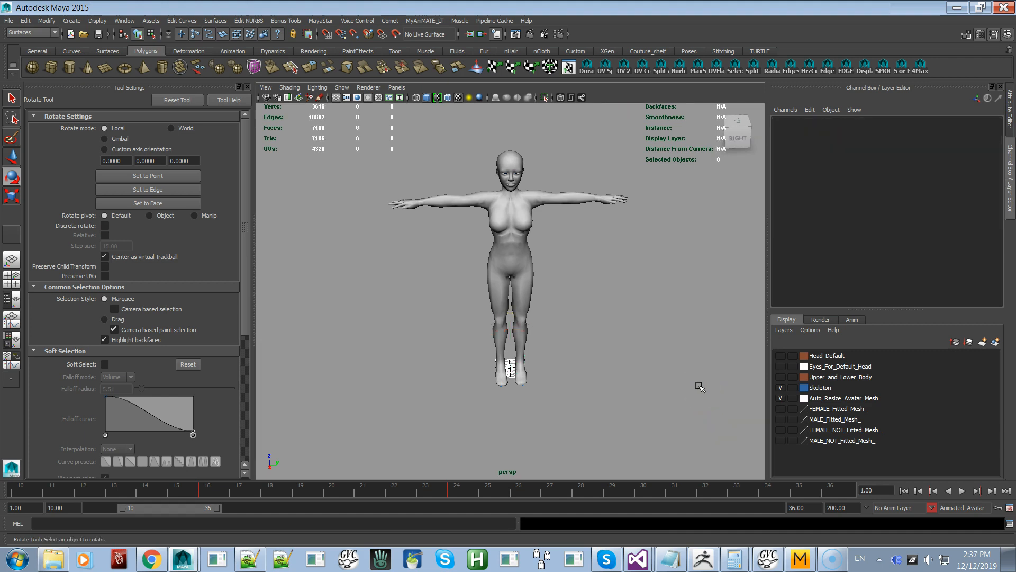
pyautogui.click(781, 398)
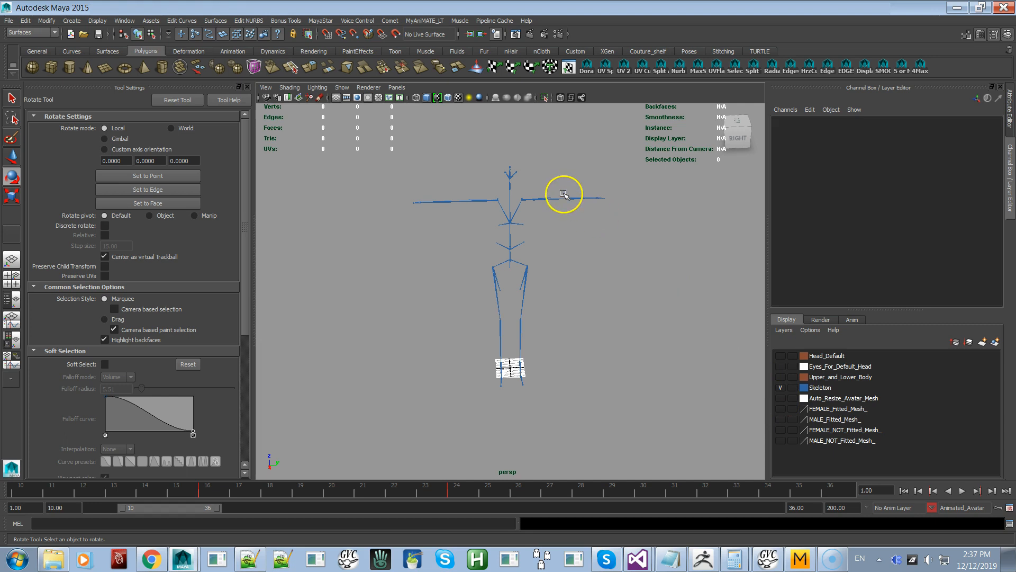
# Lower both arms of the skeleton by rotating mShoulderLeft to -45 and mShoulderRight to 45 degrees in X
pyautogui.click(560, 211)
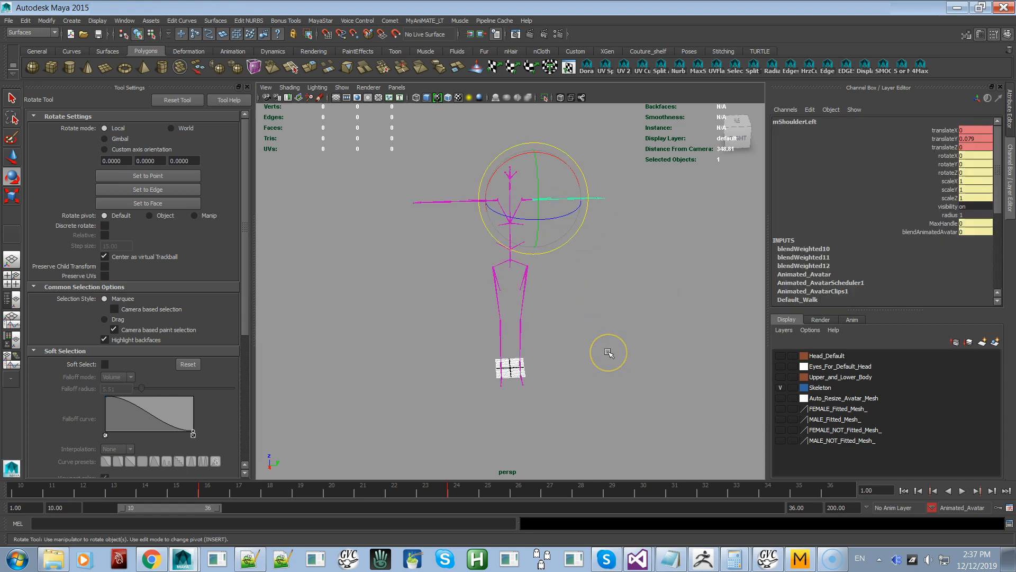
pyautogui.keyDown('alt'); pyautogui.moveTo(626, 241); pyautogui.dragTo(626, 275, button='right'); pyautogui.keyUp('alt')
pyautogui.keyDown('alt'); pyautogui.moveTo(628, 272); pyautogui.dragTo(607, 261); pyautogui.keyUp('alt')
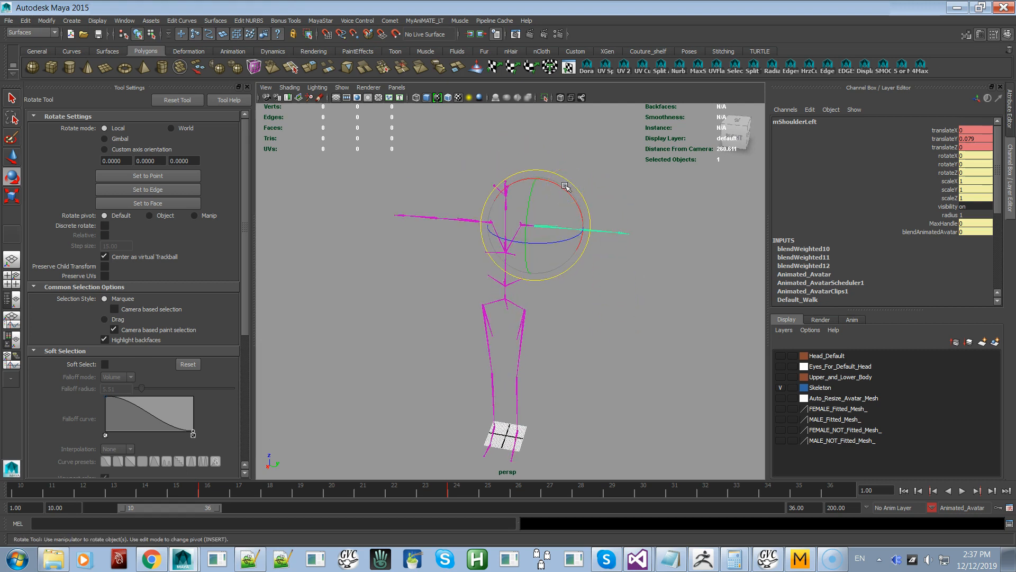
pyautogui.moveTo(566, 191); pyautogui.dragTo(580, 225)
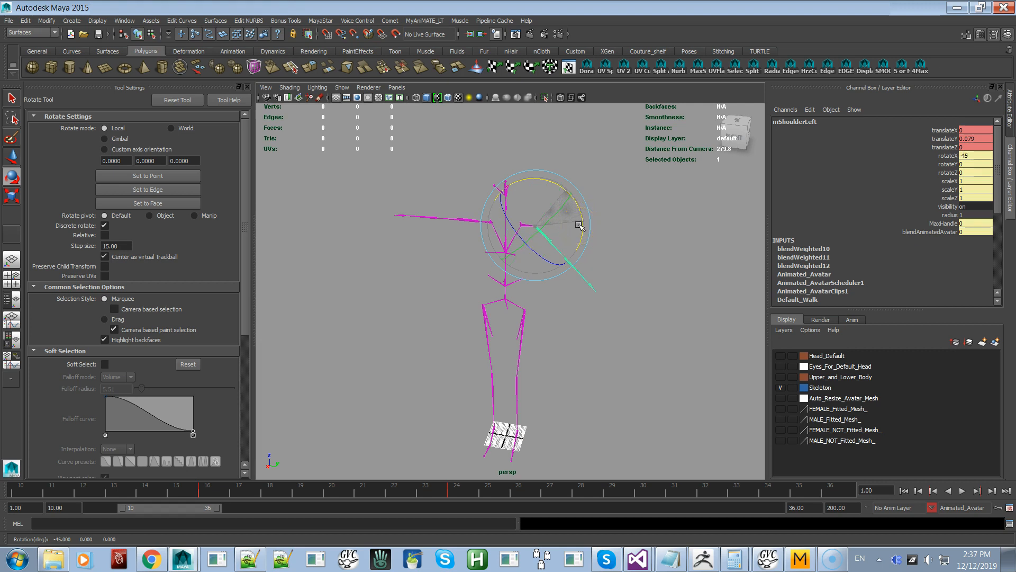
pyautogui.press('j')
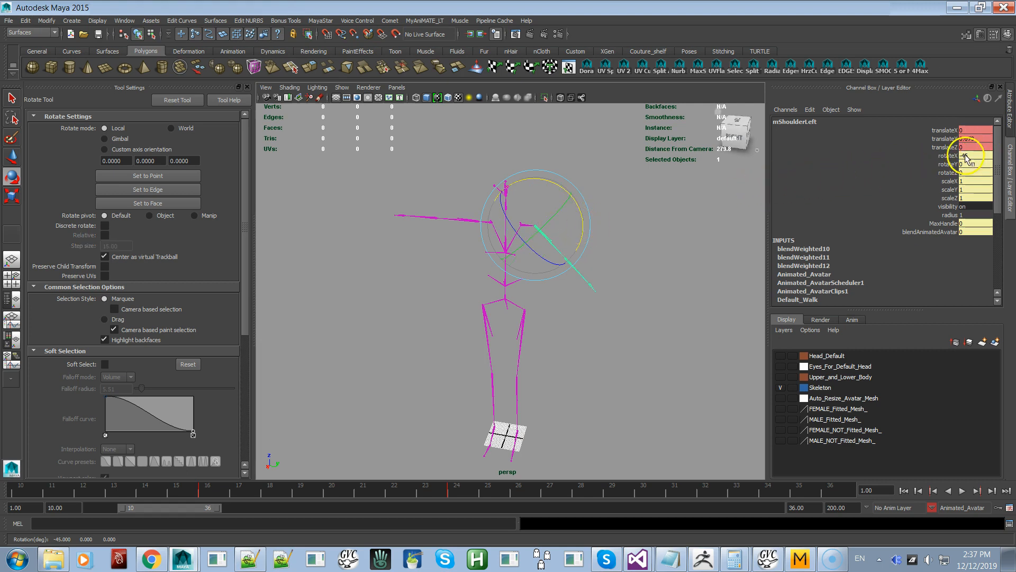
pyautogui.click(451, 231)
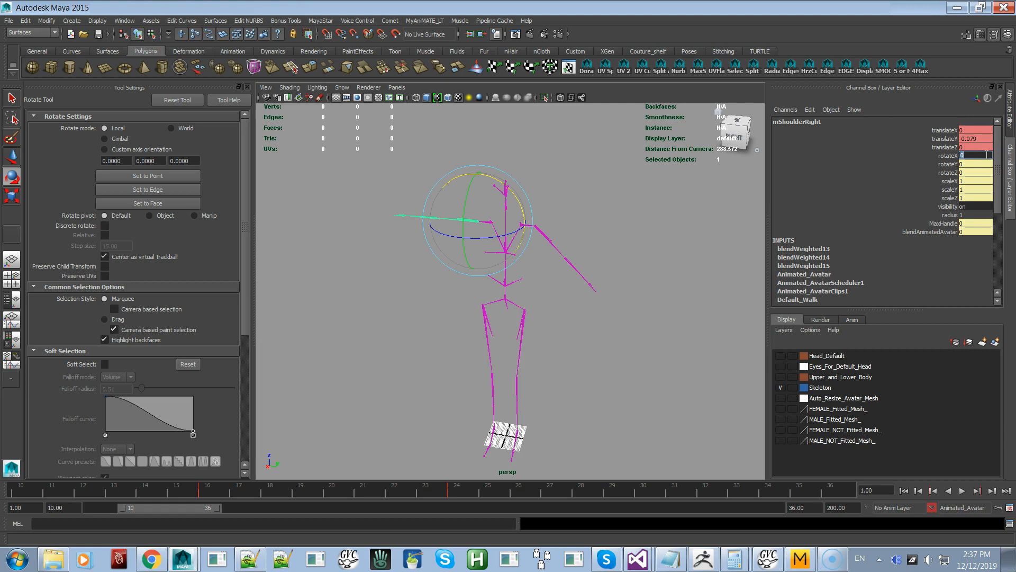
pyautogui.press('Return')
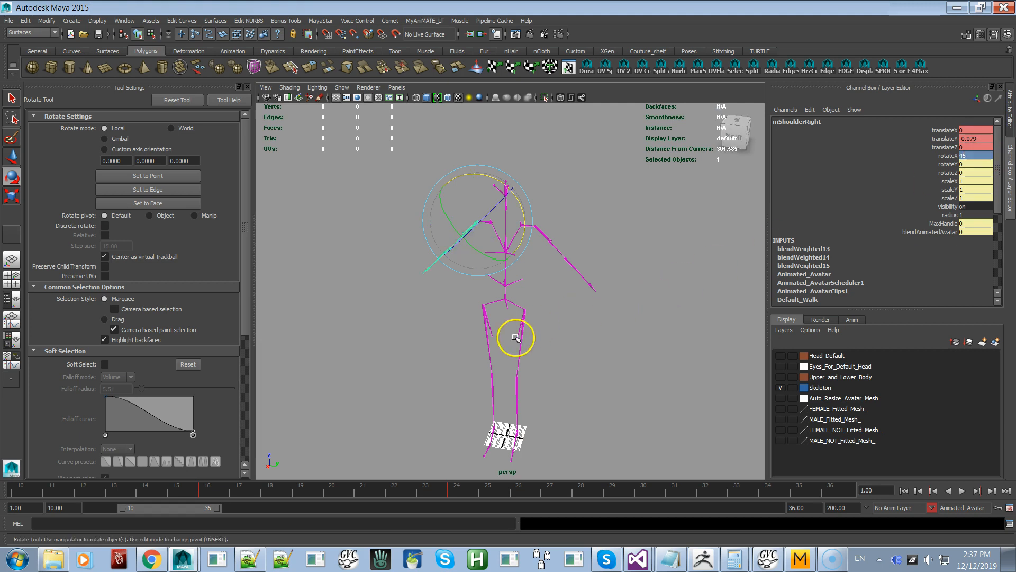
# Swing the left leg of the skeleton outward by setting mHipLeft's X rotation to 5 degrees
pyautogui.keyDown('alt'); pyautogui.moveTo(520, 315); pyautogui.dragTo(524, 281); pyautogui.keyUp('alt')
pyautogui.click(577, 303)
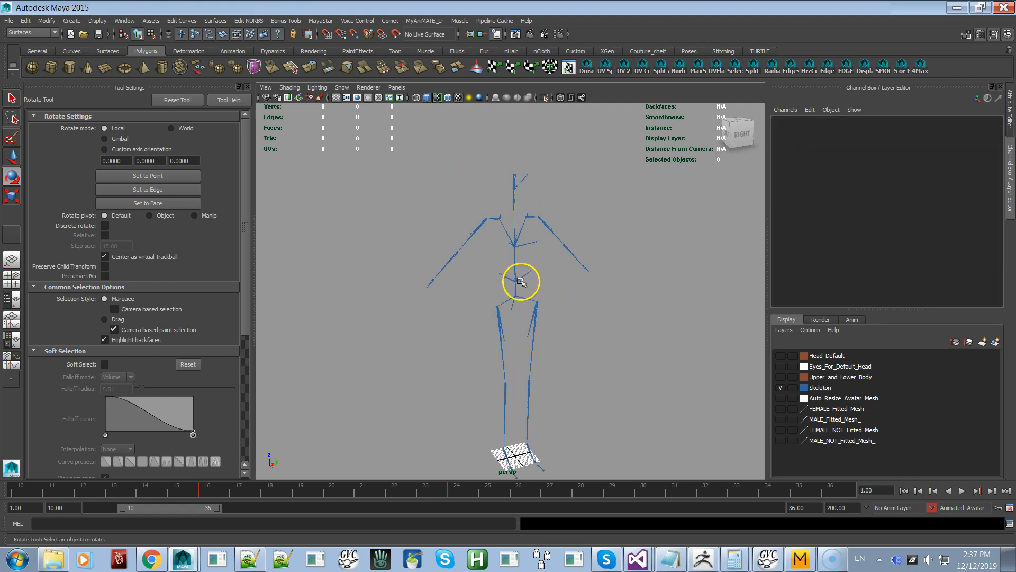
pyautogui.keyDown('alt'); pyautogui.moveTo(570, 325); pyautogui.dragTo(535, 329); pyautogui.keyUp('alt')
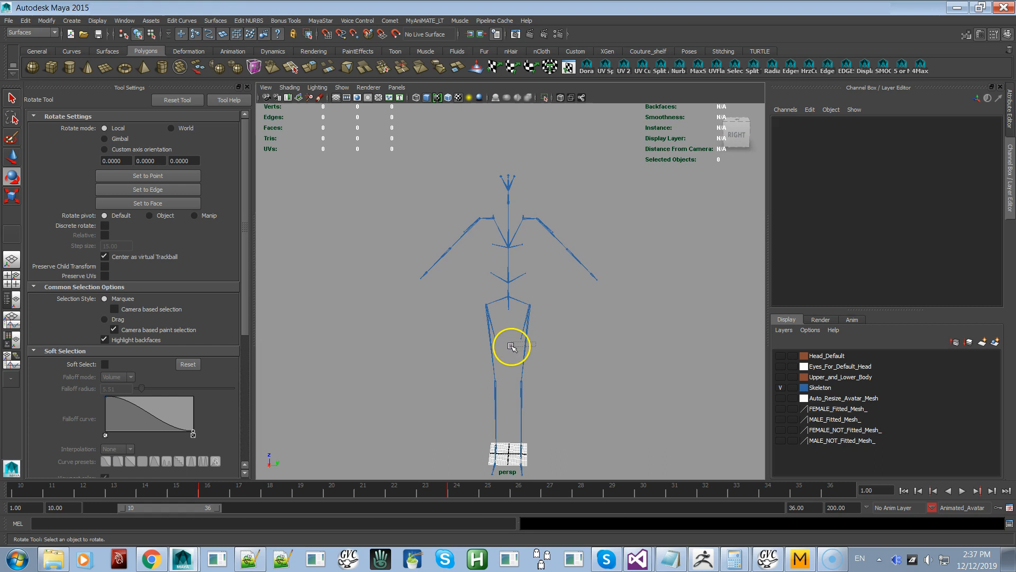
pyautogui.click(528, 339)
pyautogui.moveTo(563, 268); pyautogui.dragTo(556, 264)
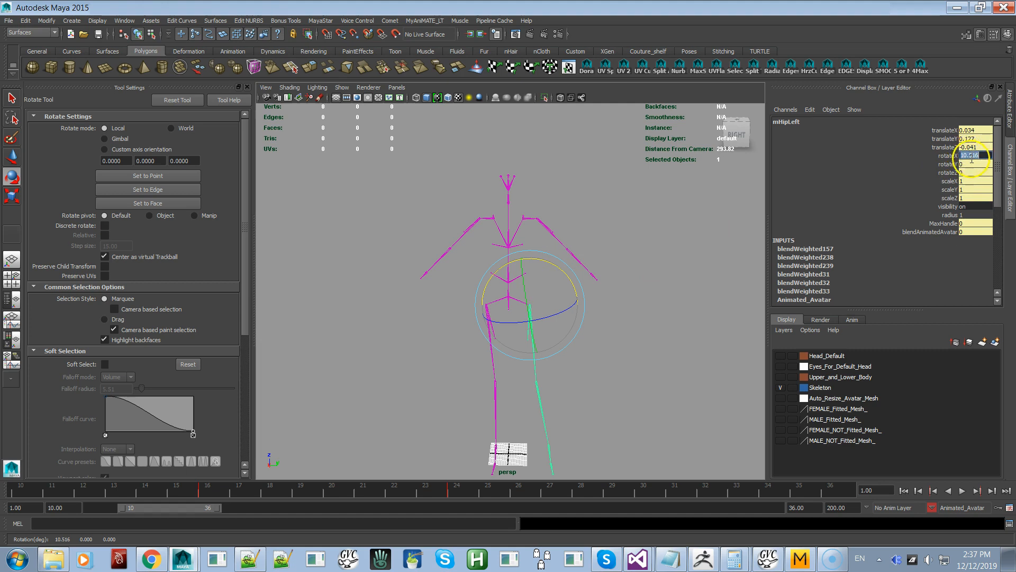
pyautogui.write('5')
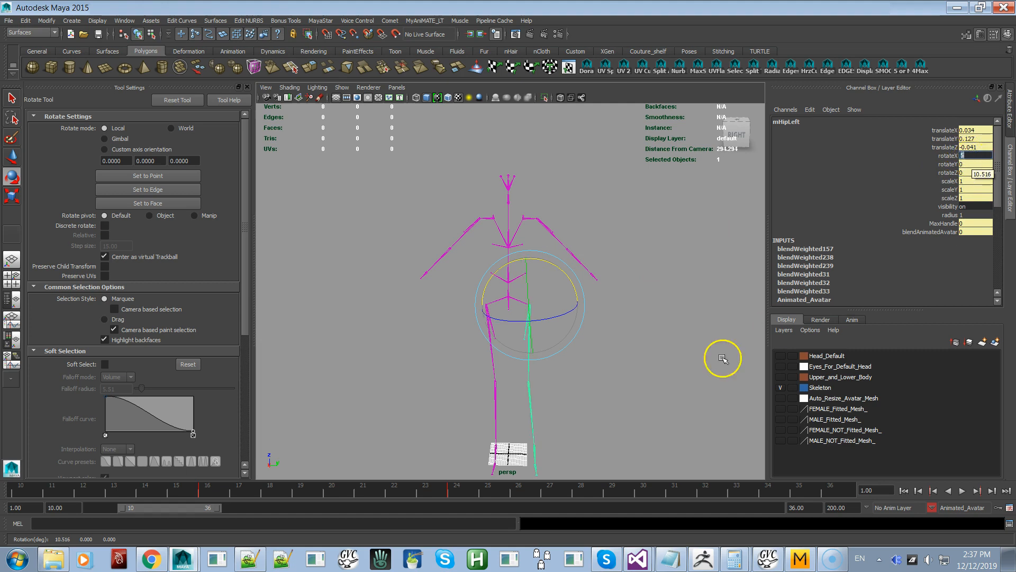
# Swing the right leg of the skeleton outward by setting mHipRight's X rotation to -5 degrees, and clear the selection
pyautogui.moveTo(467, 355); pyautogui.dragTo(498, 369)
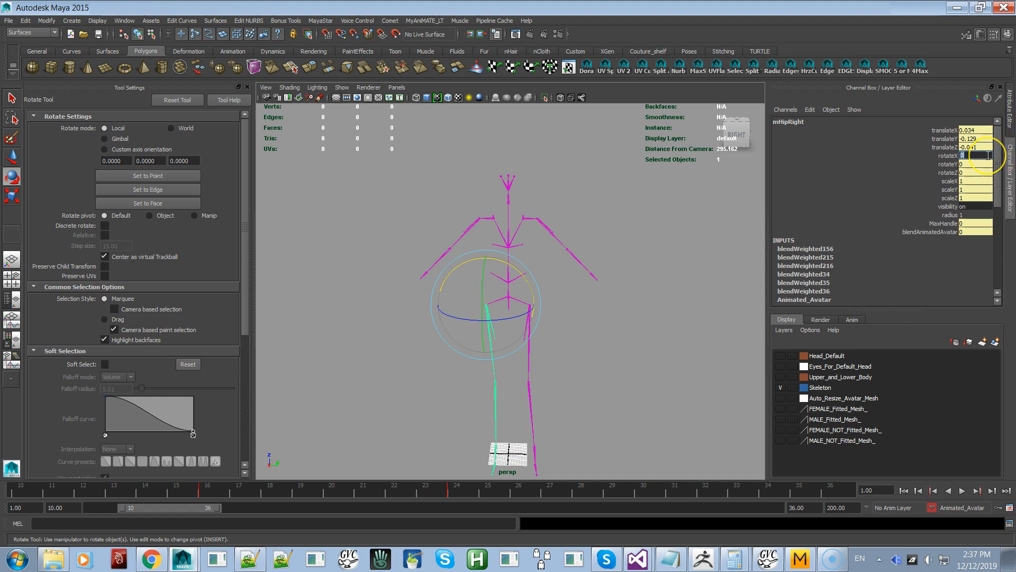
pyautogui.click(988, 156)
pyautogui.write('-5')
pyautogui.press('Return')
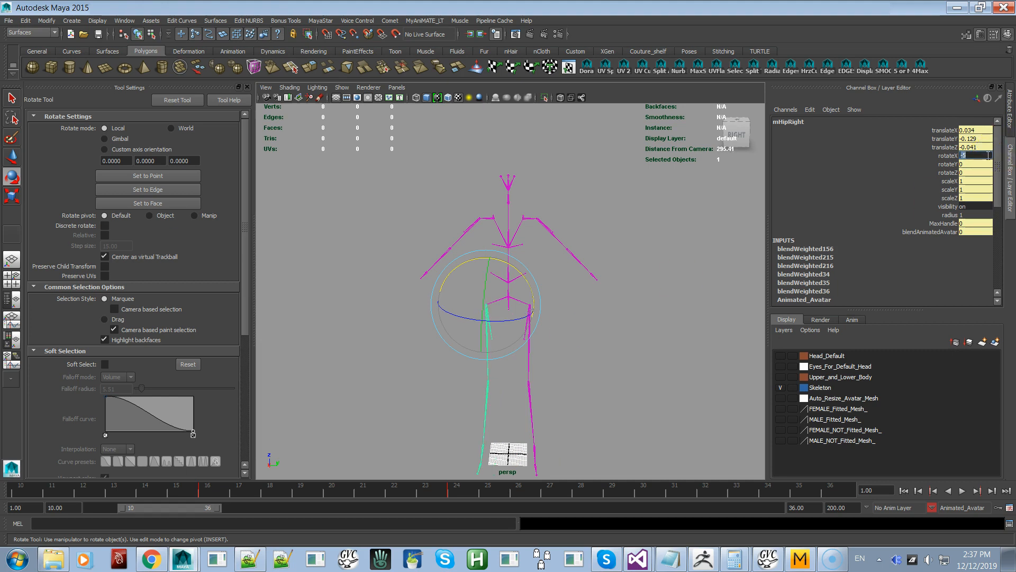
pyautogui.click(604, 400)
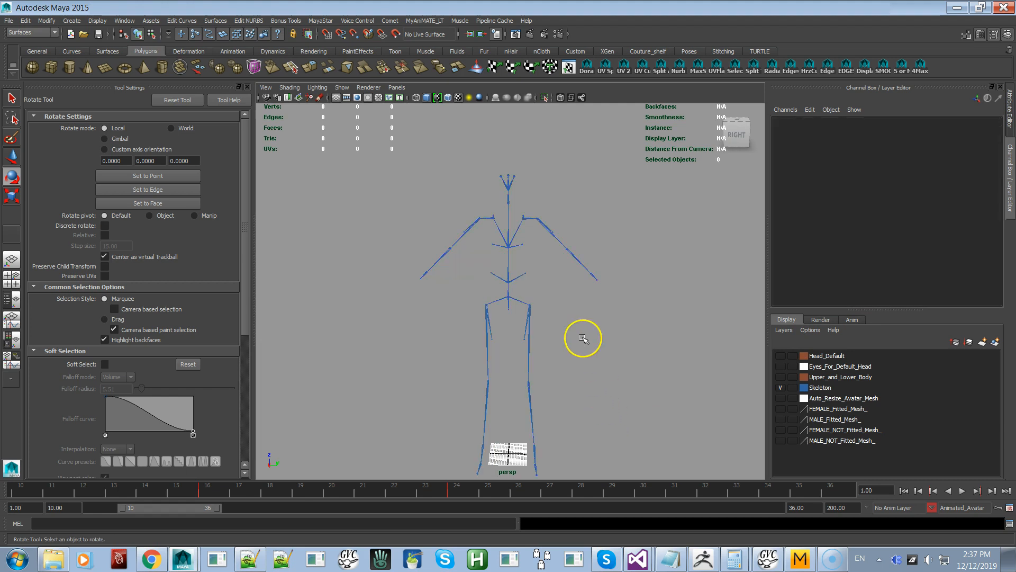
# Display the Auto_Resize_Avatar_Mesh layer and duplicate the posed avatar mesh
pyautogui.click(780, 398)
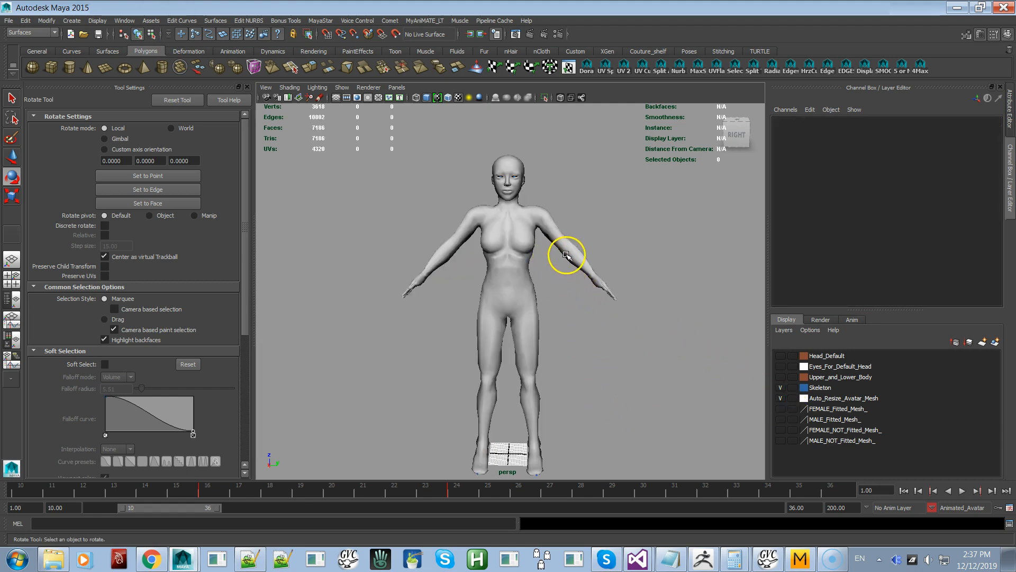
pyautogui.click(570, 265)
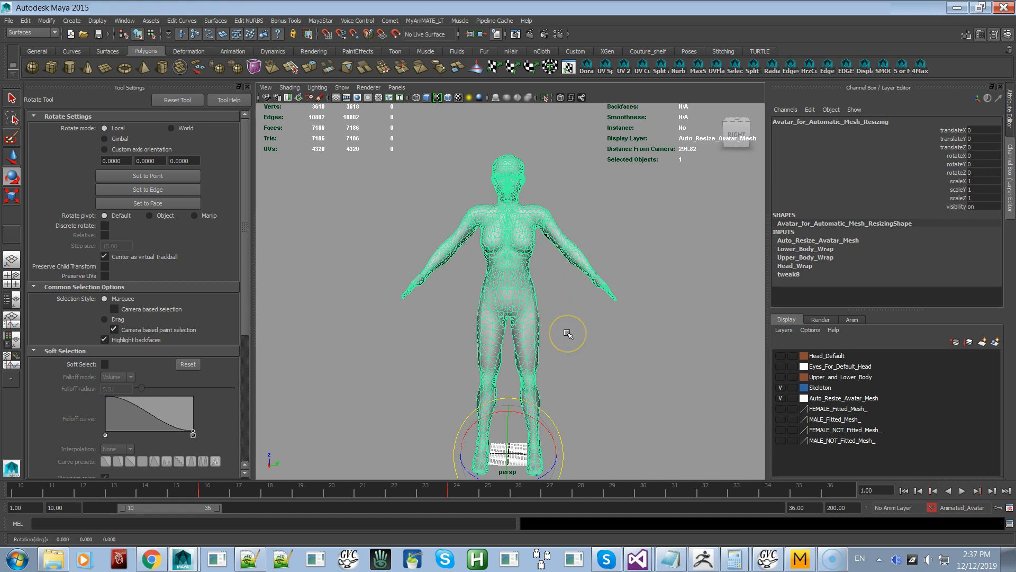
pyautogui.hotkey('ctrl', 'd')
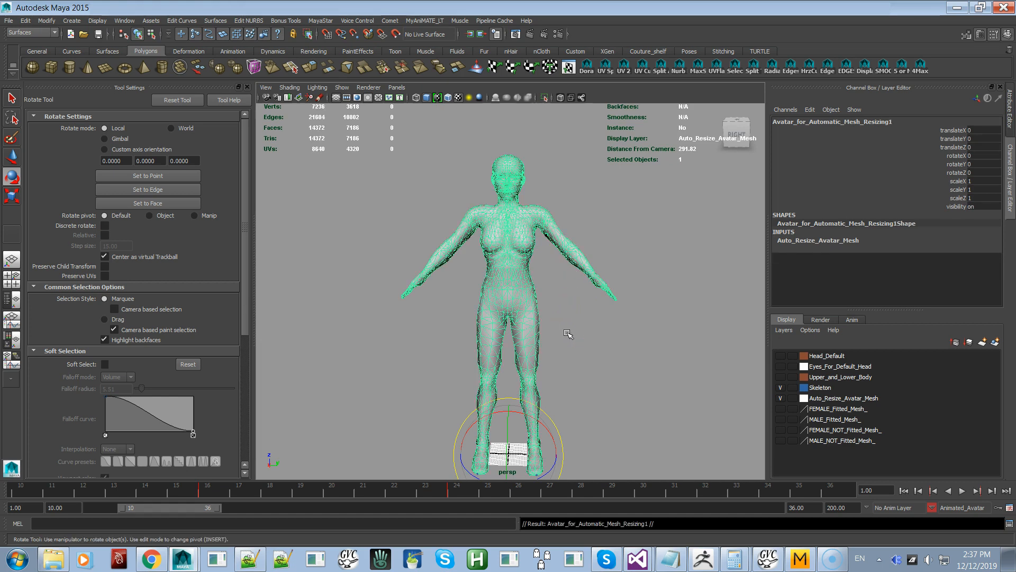
# Rotate the duplicate avatar mesh to -90 degrees in X and -90 degrees in Y
pyautogui.click(976, 155)
pyautogui.click(977, 164)
pyautogui.press('Return')
pyautogui.moveTo(417, 364)
pyautogui.keyDown('alt'); pyautogui.mouseDown()
pyautogui.moveTo(547, 381)
pyautogui.moveTo(375, 319)
pyautogui.moveTo(420, 345)
pyautogui.mouseUp(); pyautogui.keyUp('alt')
pyautogui.click(591, 441)
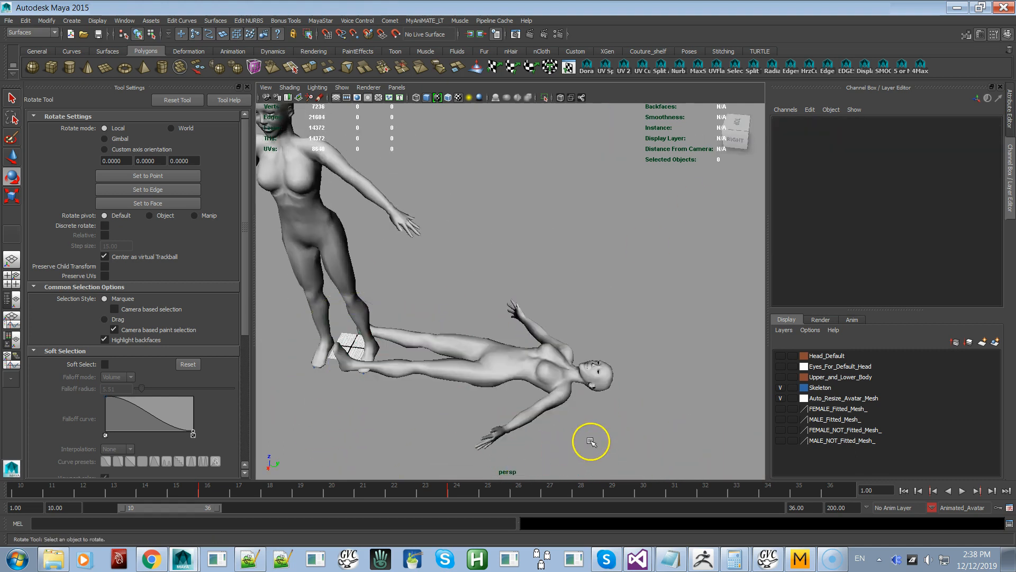
# Freeze the transformations of the lying duplicate mesh with the MayaStar command
pyautogui.click(548, 386)
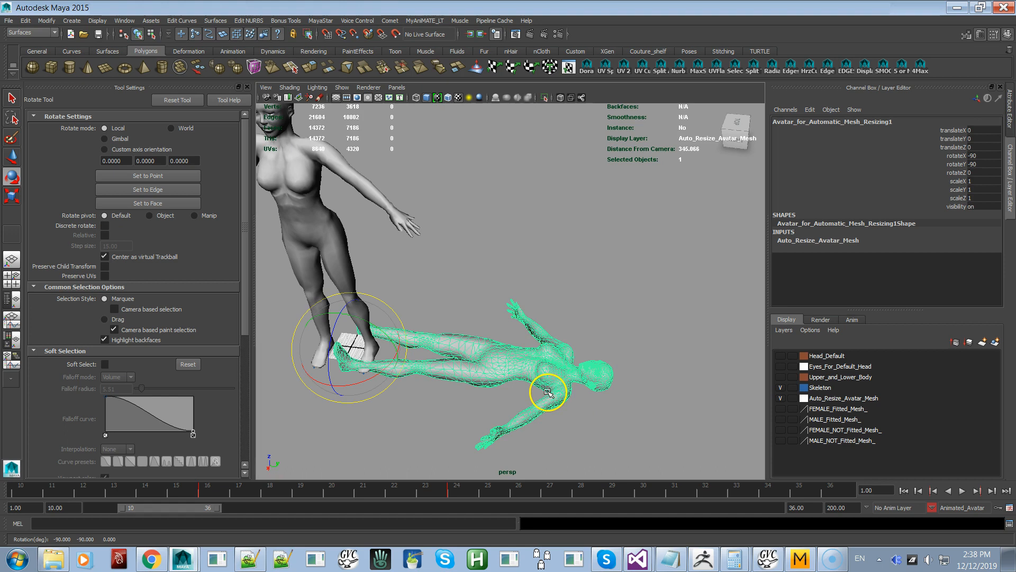
pyautogui.click(322, 20)
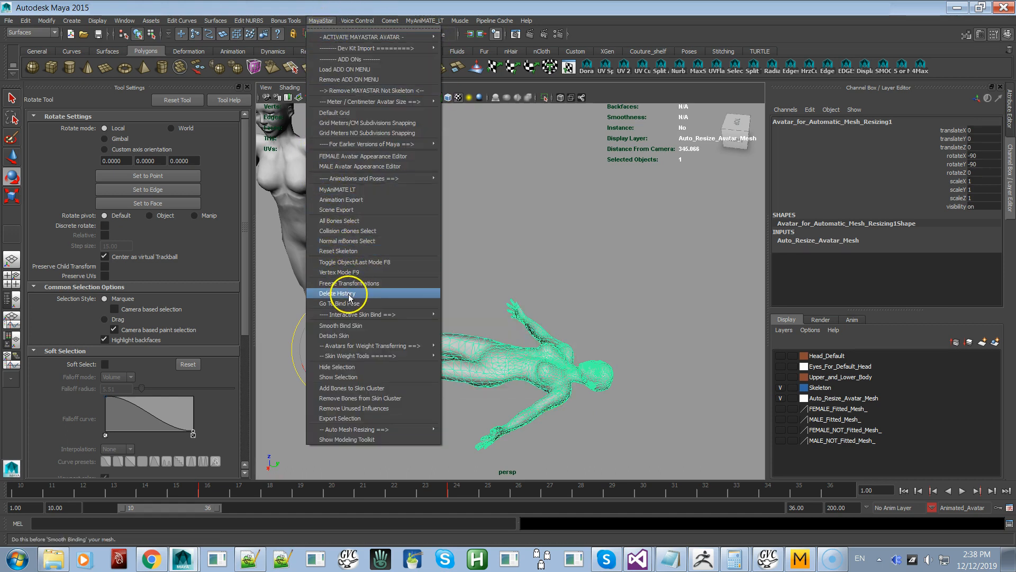
pyautogui.click(347, 284)
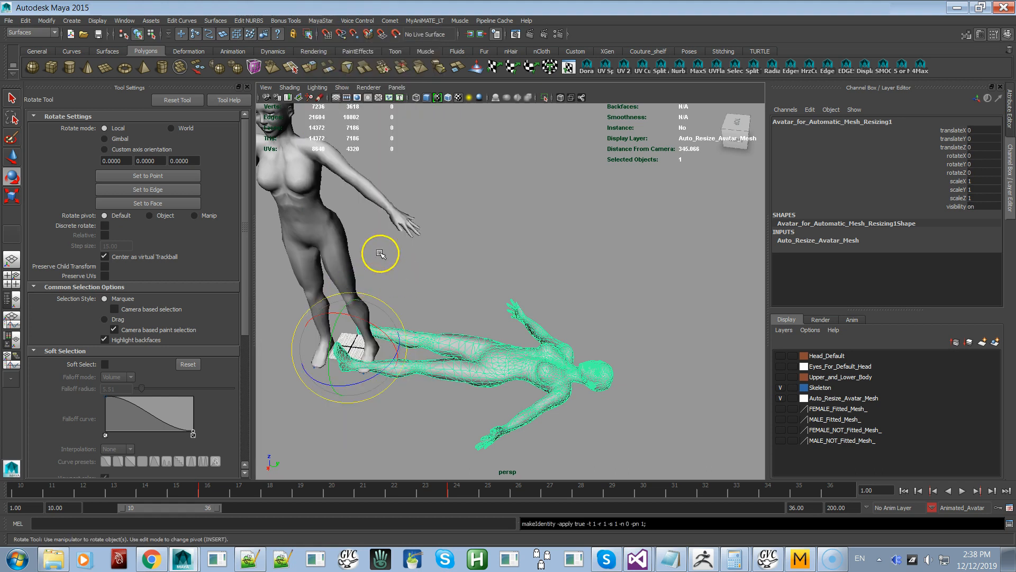
# Export the selected duplicate mesh to the Desktop as an OBJexport file named APoseAvatar.obj
pyautogui.click(8, 21)
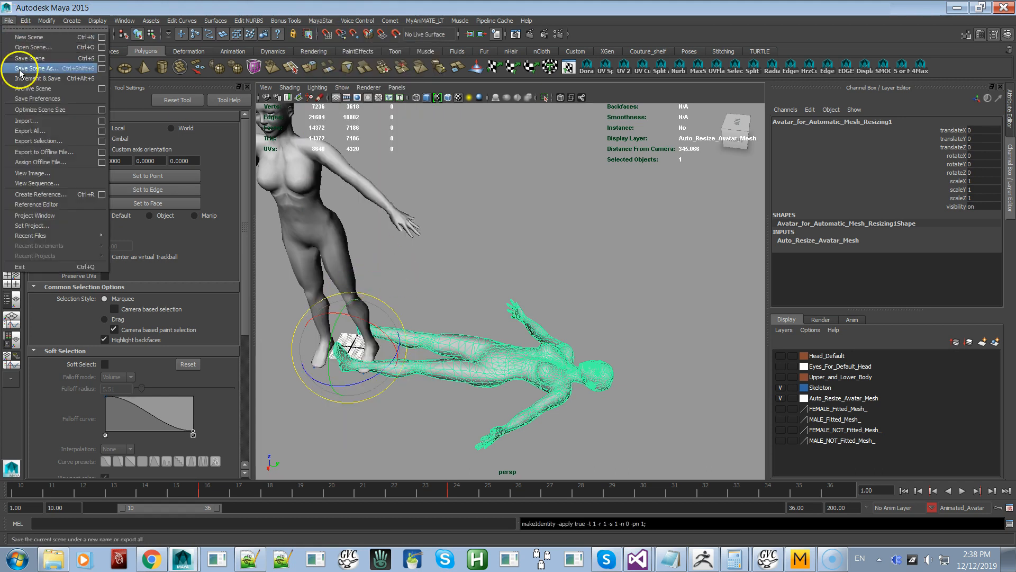
pyautogui.click(44, 143)
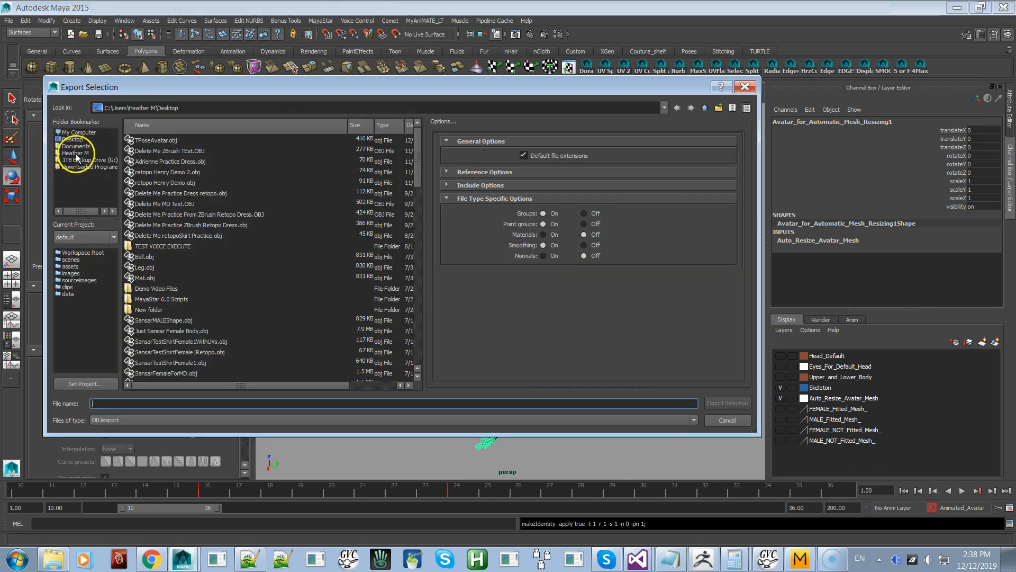
pyautogui.click(141, 141)
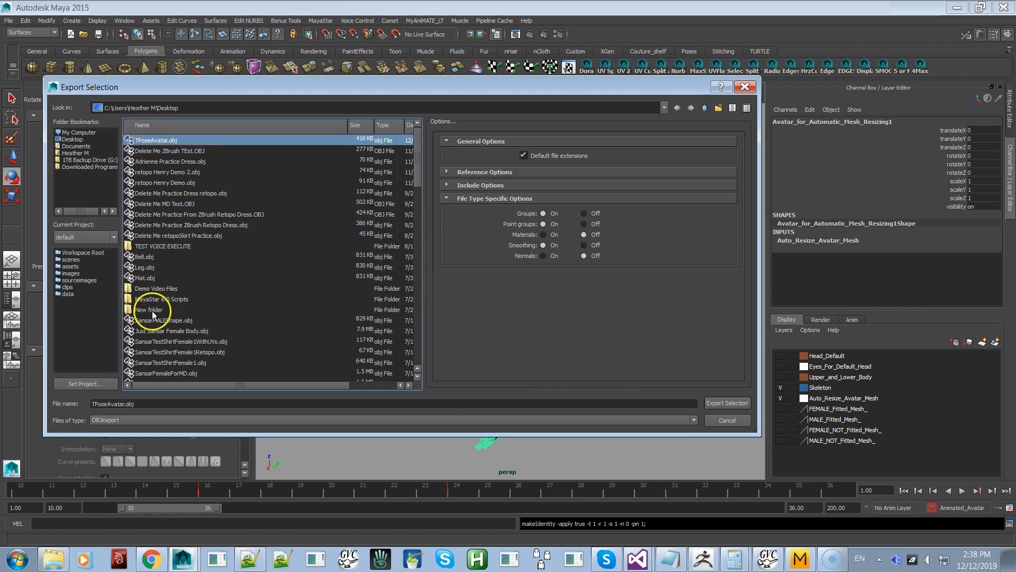
pyautogui.click(97, 404)
pyautogui.press('BackSpace')
pyautogui.write('A')
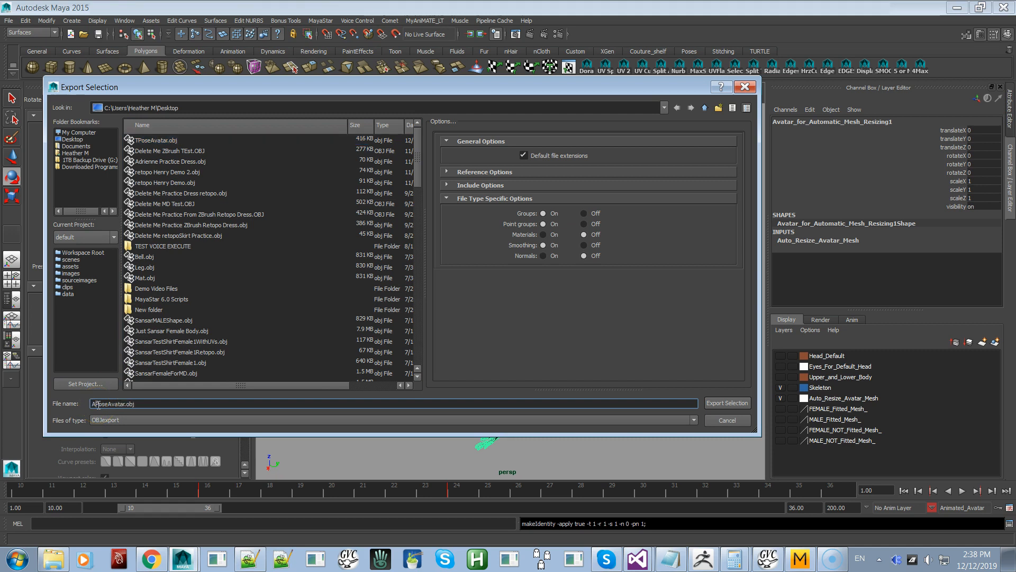
pyautogui.press('Return')
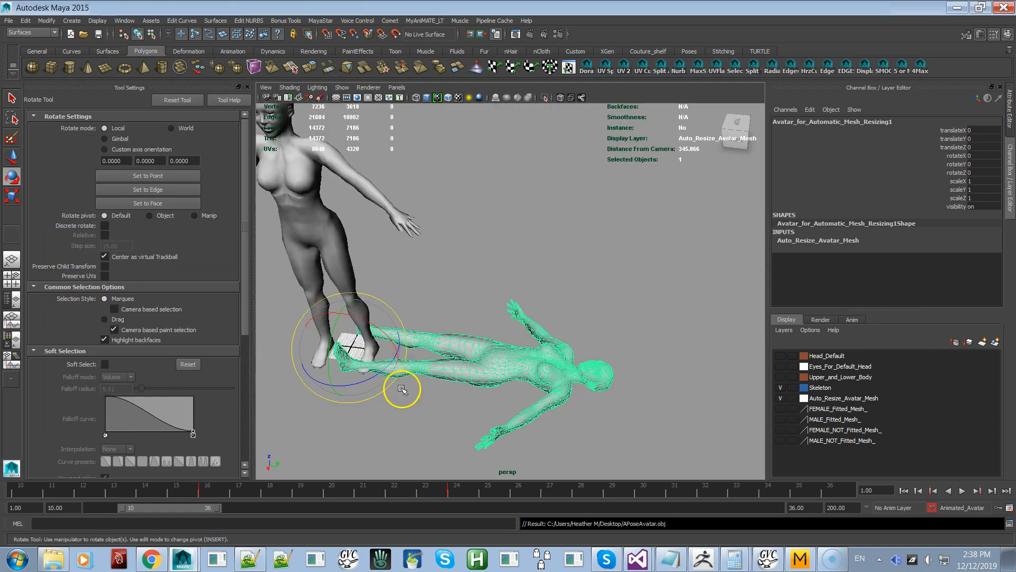
# Switch to Marvelous Designer, where the skirt project is open
pyautogui.hotkey('alt', 'Tab')
pyautogui.hotkey('alt', 'Tab')
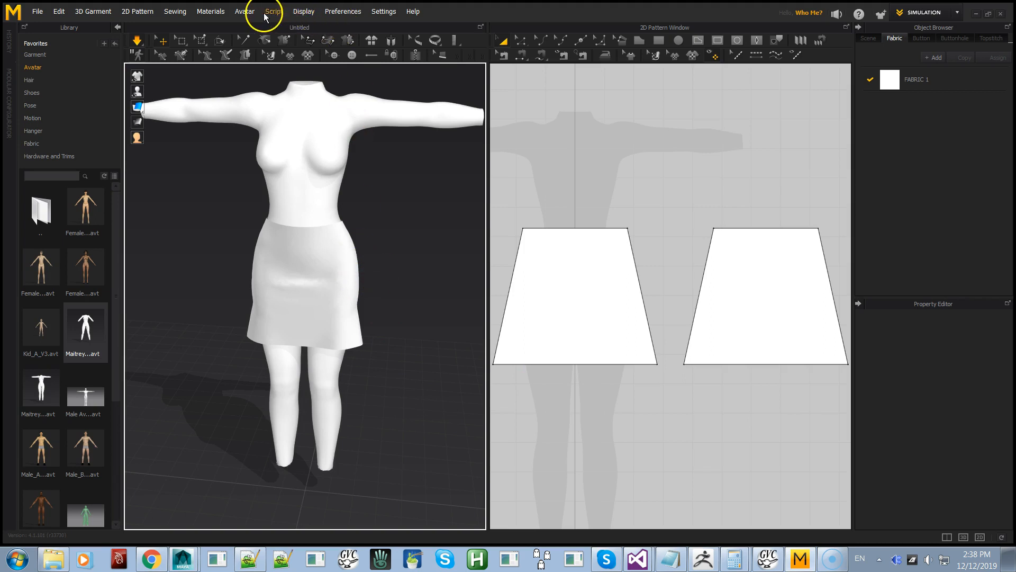
pyautogui.click(245, 13)
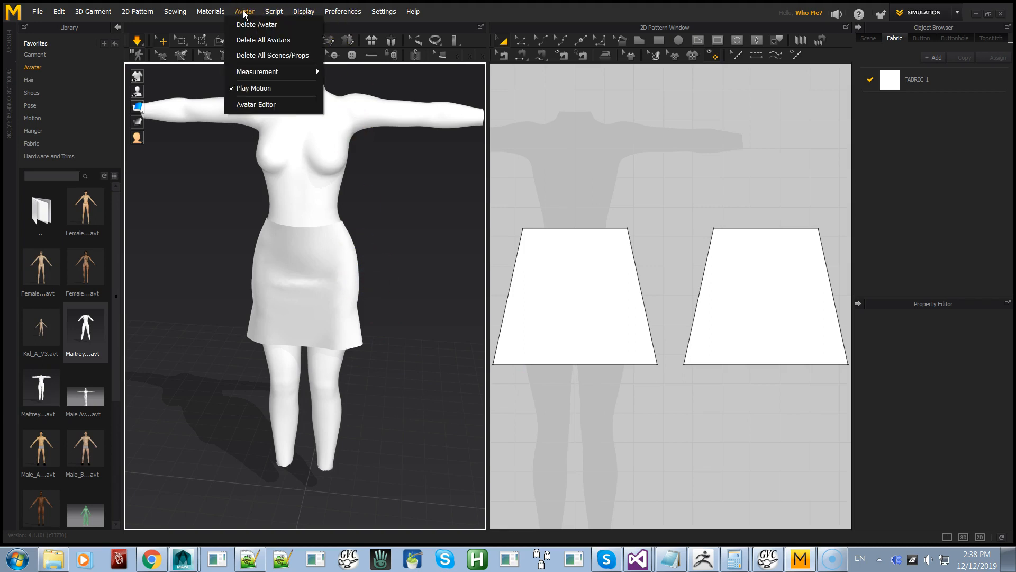
pyautogui.click(254, 43)
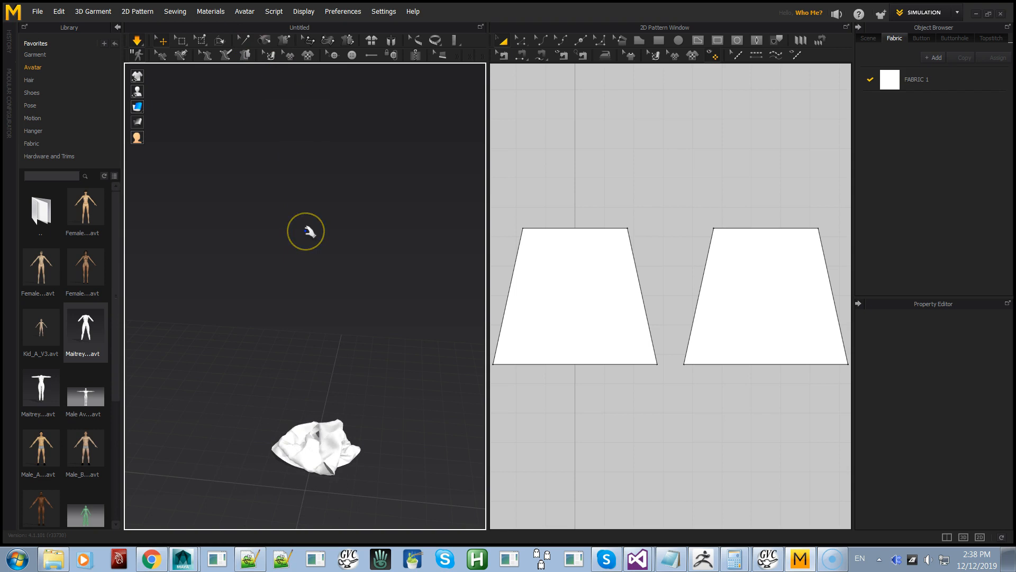
pyautogui.hotkey('ctrl', 'z')
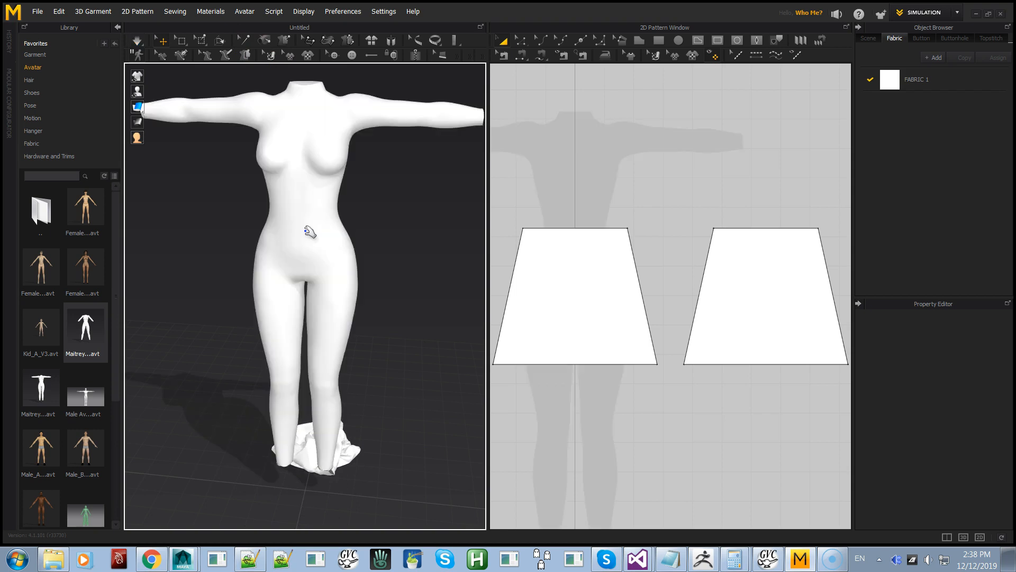
pyautogui.hotkey('ctrl', 'z')
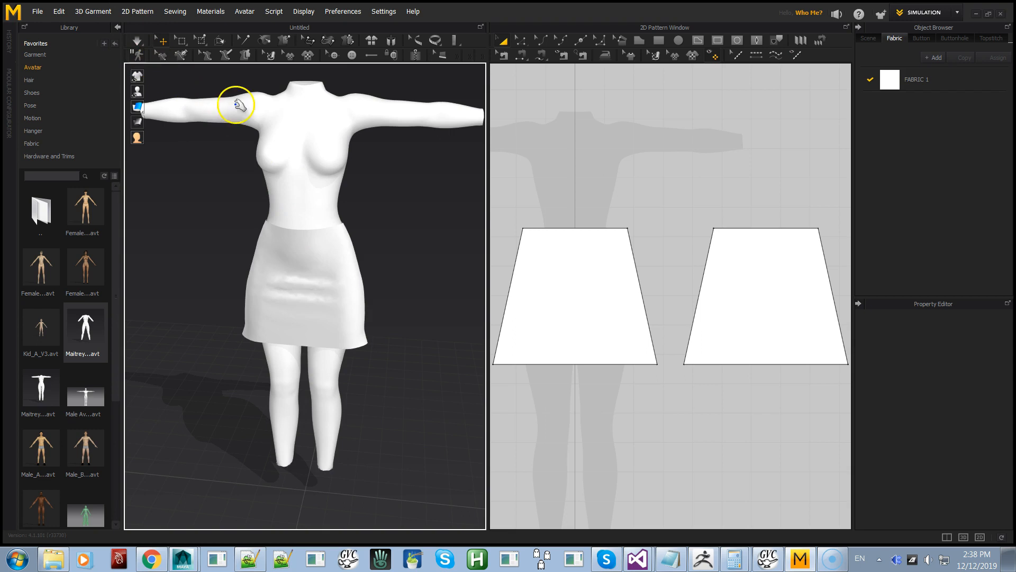
# Delete all avatars from the scene while keeping the skirt garment
pyautogui.click(248, 11)
pyautogui.click(249, 40)
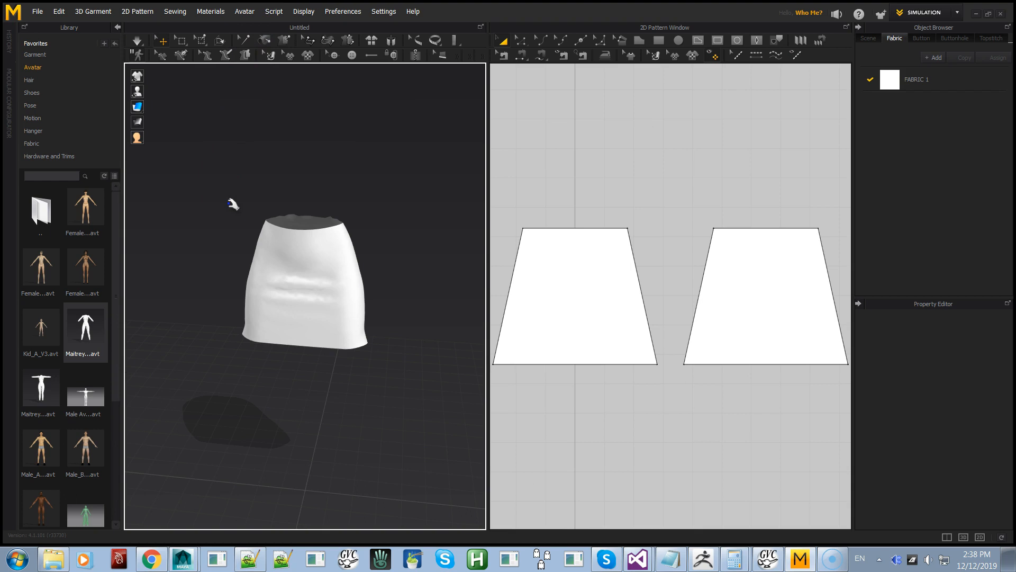
# Start an OBJ import and open TPoseAvatar.obj from the Desktop folder
pyautogui.click(38, 12)
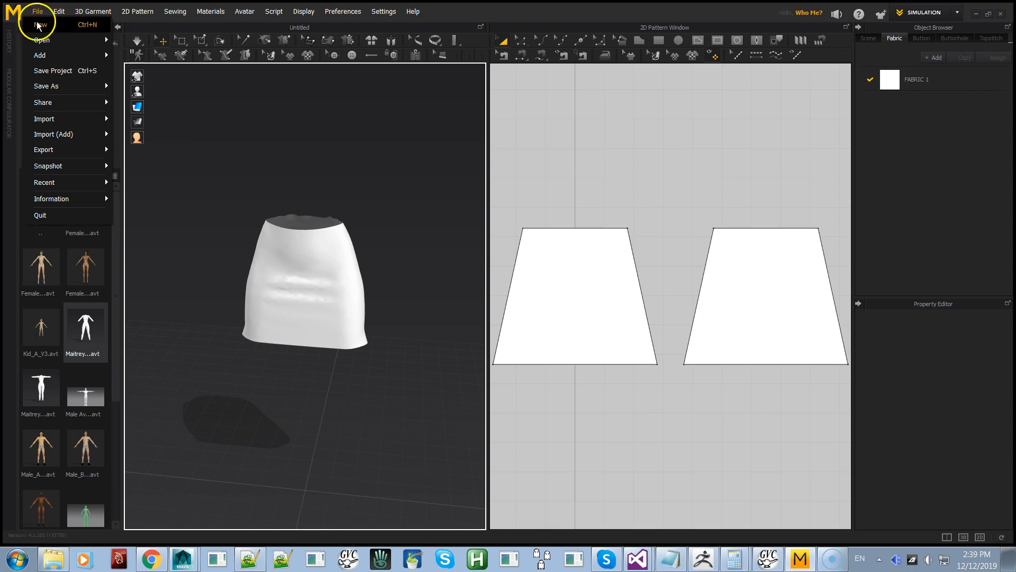
pyautogui.click(76, 137)
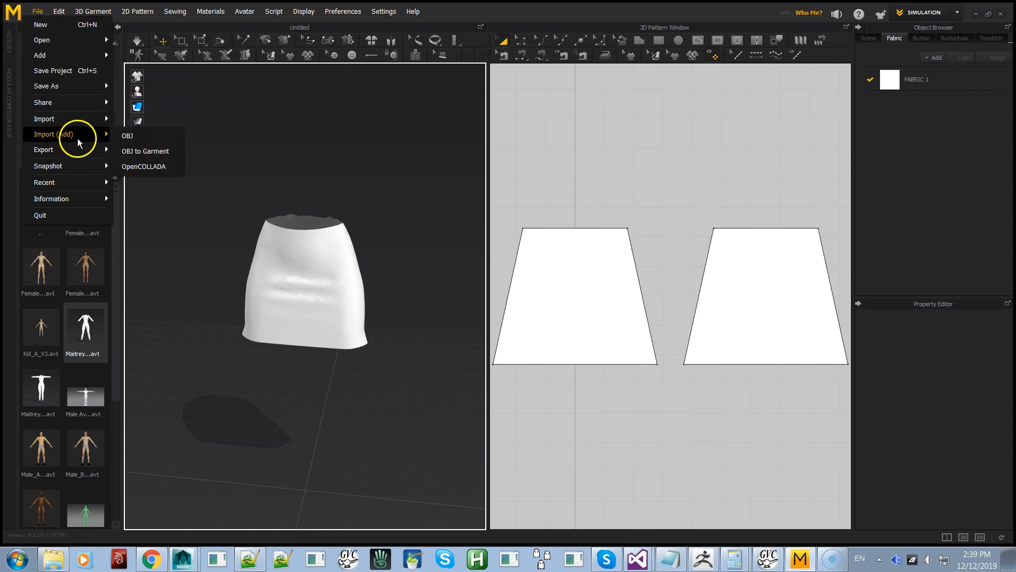
pyautogui.moveTo(78, 120)
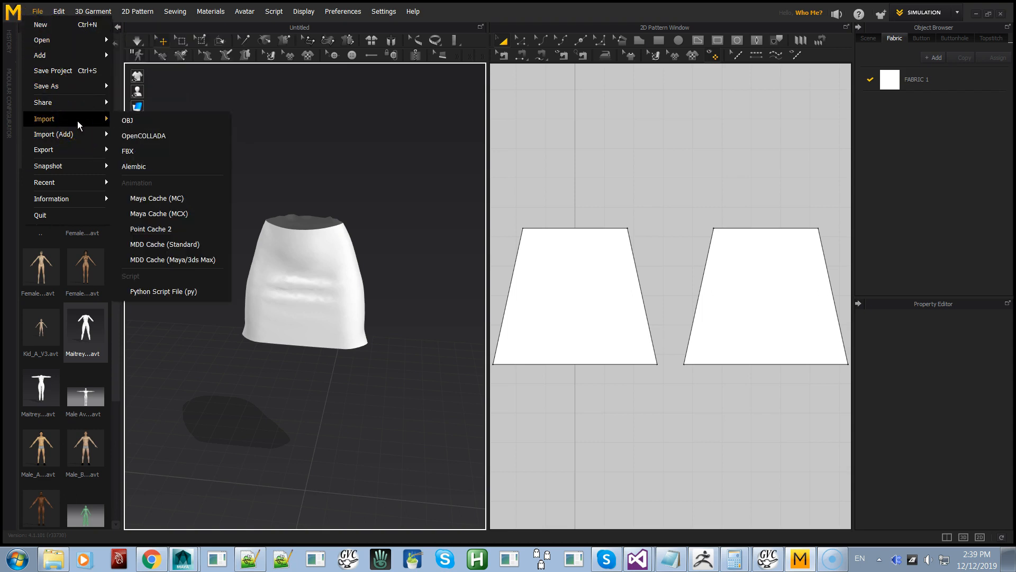
pyautogui.click(134, 119)
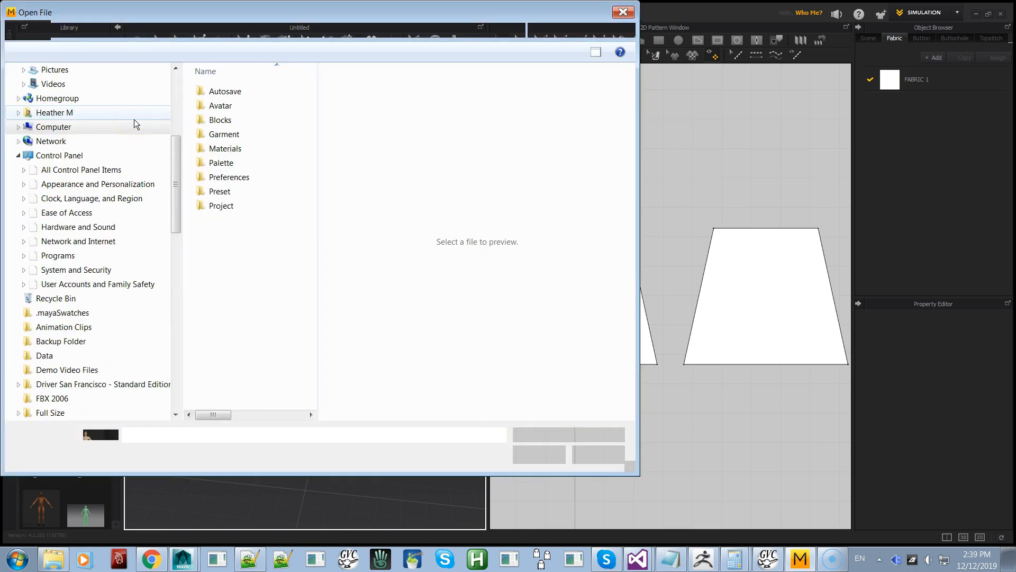
pyautogui.click(63, 91)
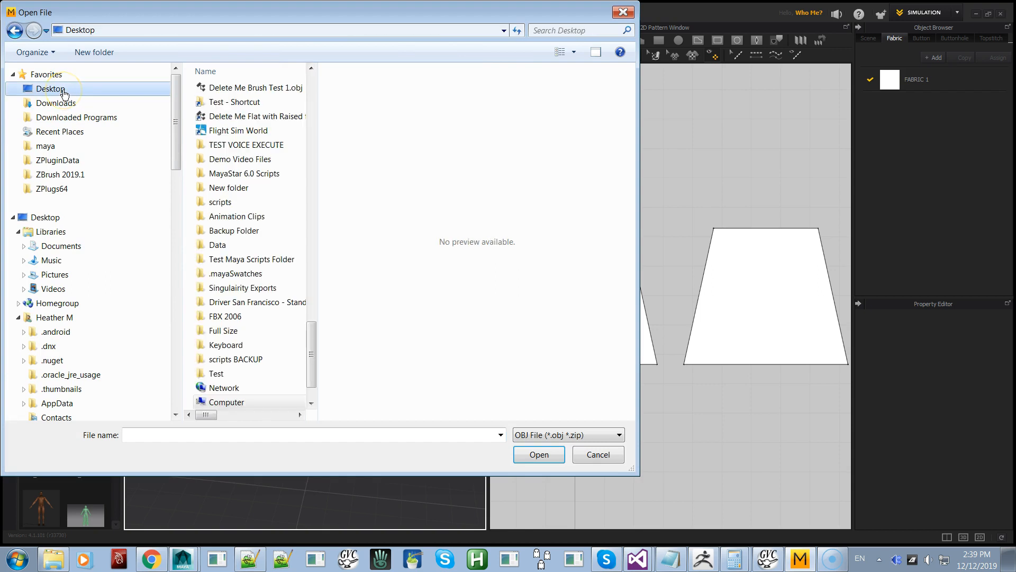
pyautogui.moveTo(311, 325); pyautogui.dragTo(296, 55)
pyautogui.click(249, 106)
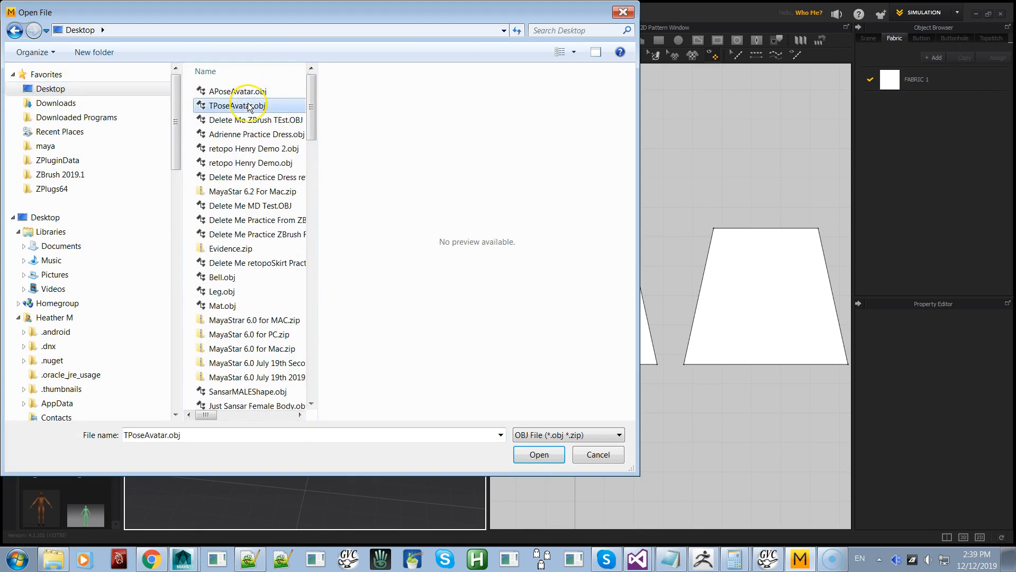
pyautogui.doubleClick(249, 106)
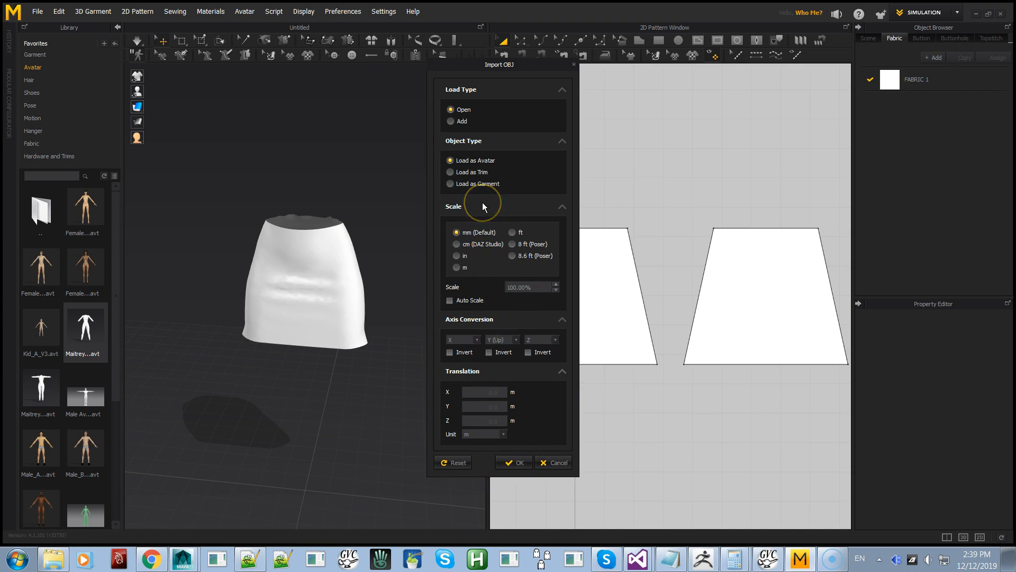
# Load the T-pose OBJ as an avatar with Auto Scale enabled
pyautogui.click(451, 301)
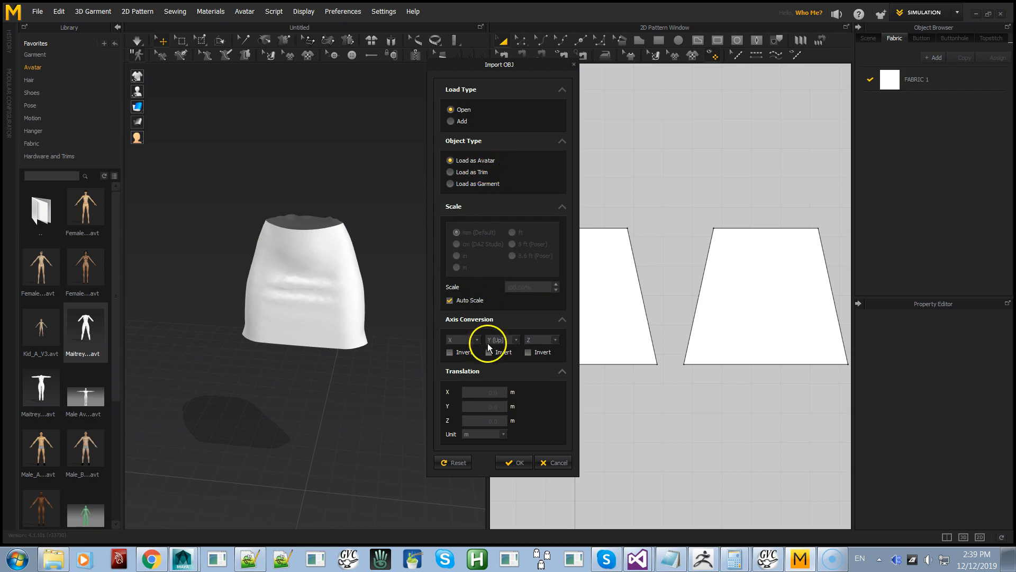
pyautogui.click(509, 462)
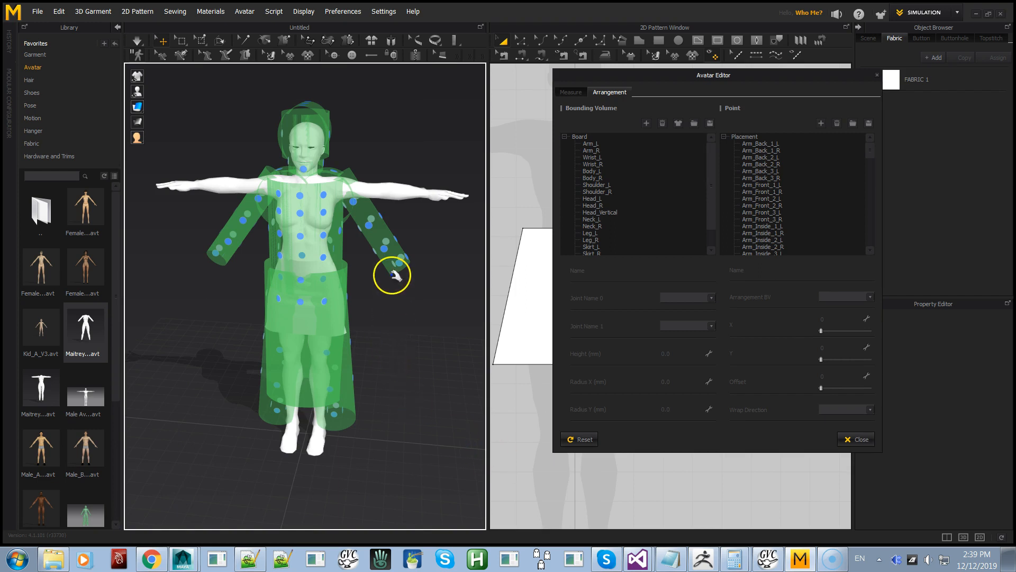
pyautogui.moveTo(392, 297)
pyautogui.mouseDown(button='right')
pyautogui.moveTo(261, 302)
pyautogui.moveTo(377, 294)
pyautogui.mouseUp(button='right')
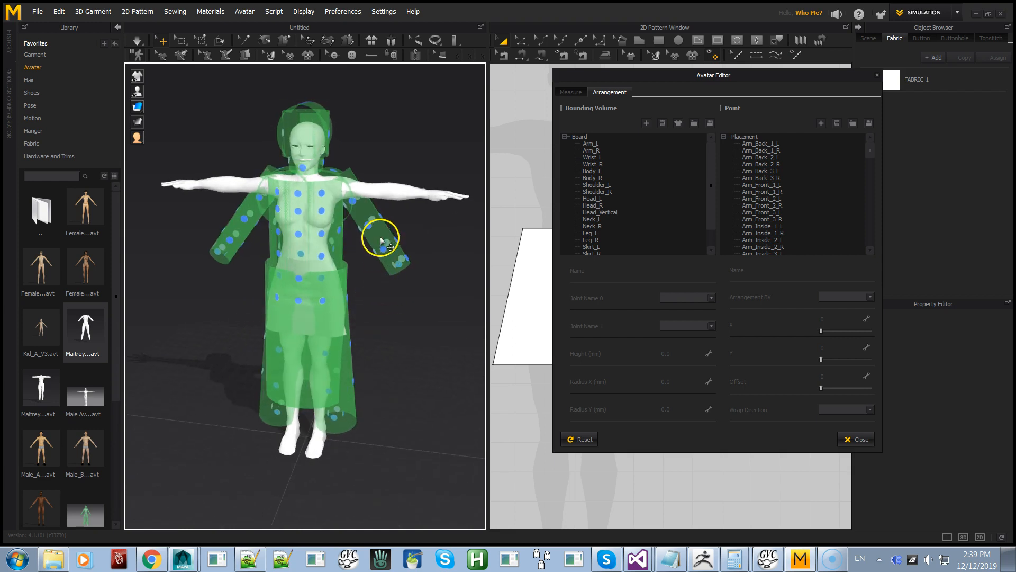
# Try to rotate the Arm_L bounding volume into line with the avatar's outstretched left arm, and undo the changes
pyautogui.click(351, 178)
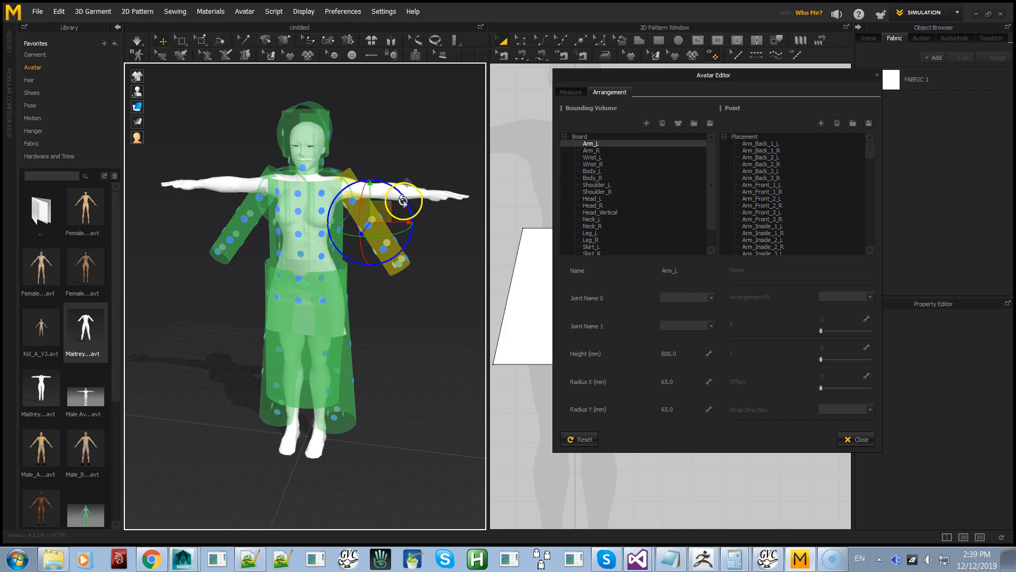
pyautogui.moveTo(396, 181); pyautogui.dragTo(359, 178)
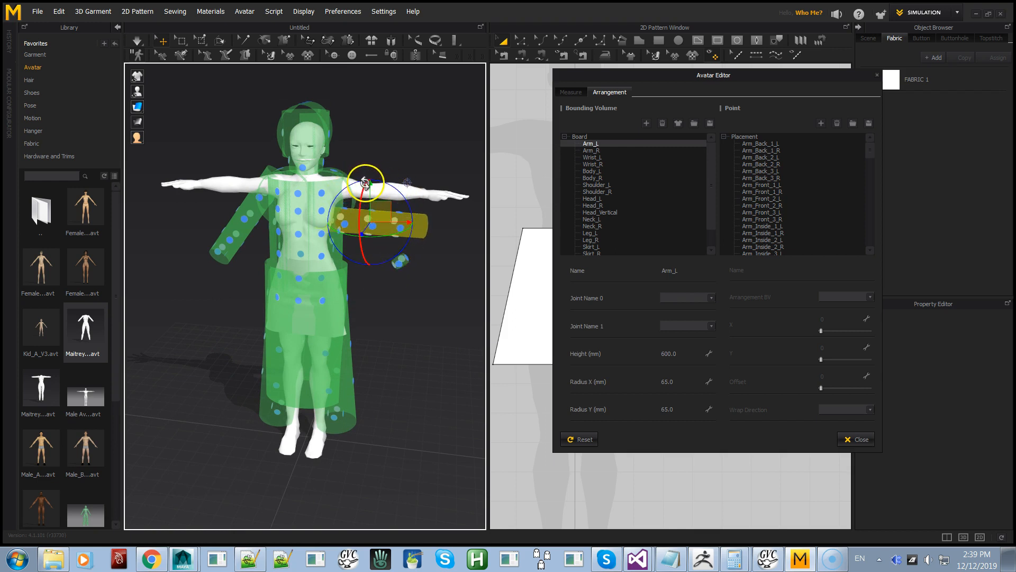
pyautogui.moveTo(371, 181); pyautogui.dragTo(374, 159)
pyautogui.moveTo(358, 242); pyautogui.dragTo(247, 317, button='right')
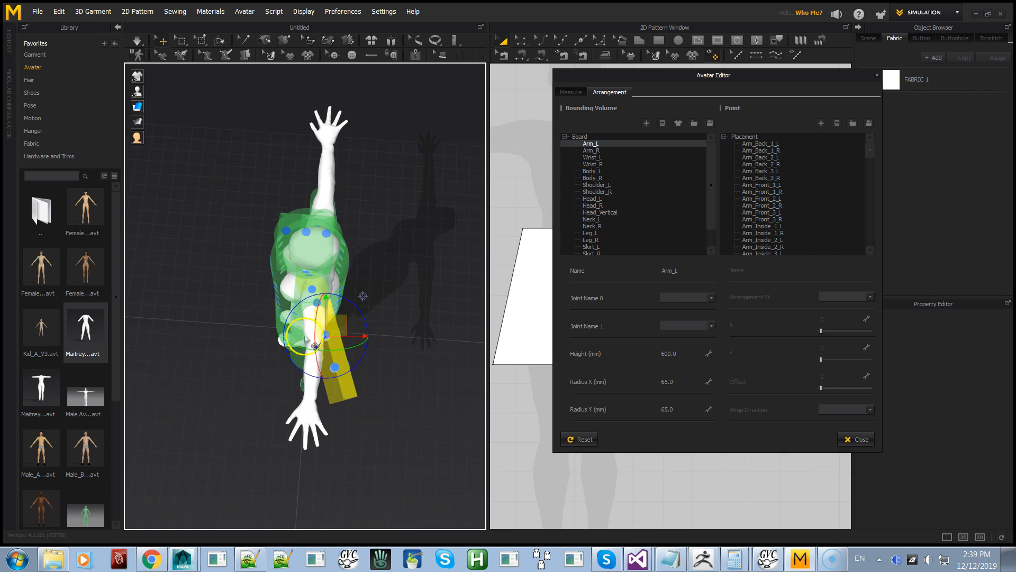
pyautogui.hotkey('ctrl', 'z')
pyautogui.hotkey('ctrl', 'z')
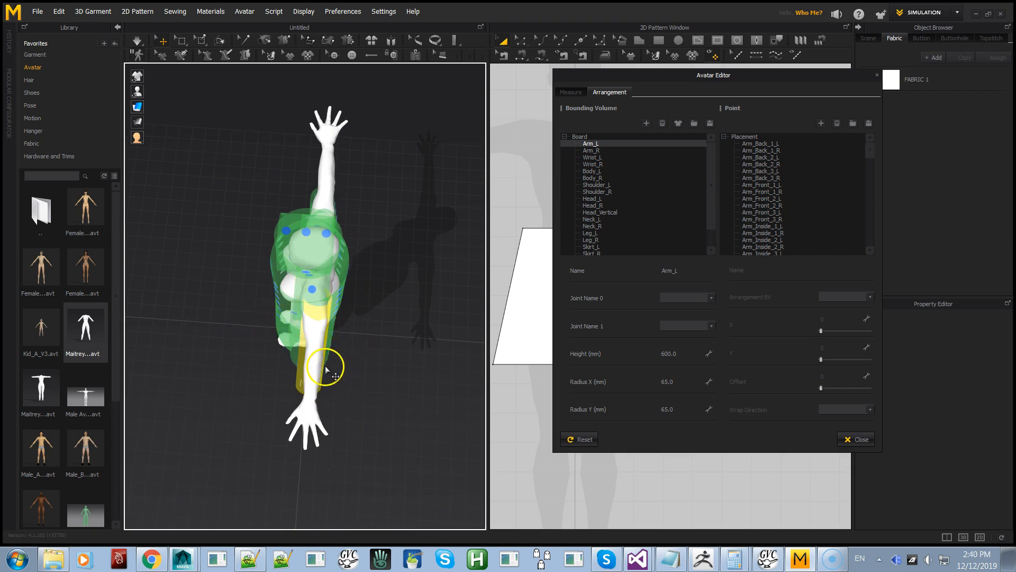
# Rotate the Arm_L bounding volume in the front view until it lies horizontal like the avatar's left arm
pyautogui.moveTo(326, 366); pyautogui.dragTo(385, 339, button='right')
pyautogui.click(370, 308)
pyautogui.moveTo(371, 297); pyautogui.dragTo(366, 308, button='right')
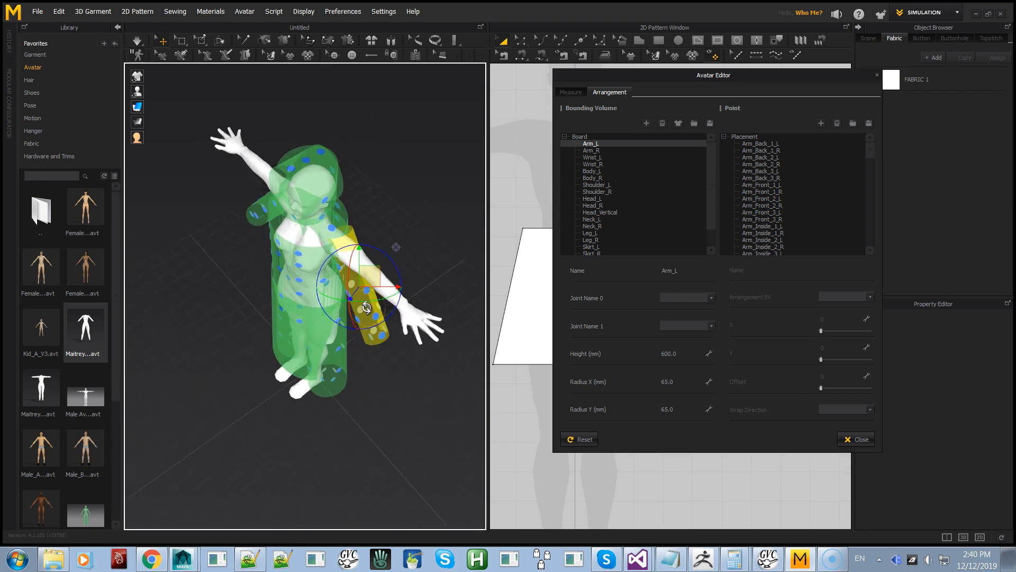
pyautogui.press('2')
pyautogui.moveTo(400, 174); pyautogui.dragTo(364, 162)
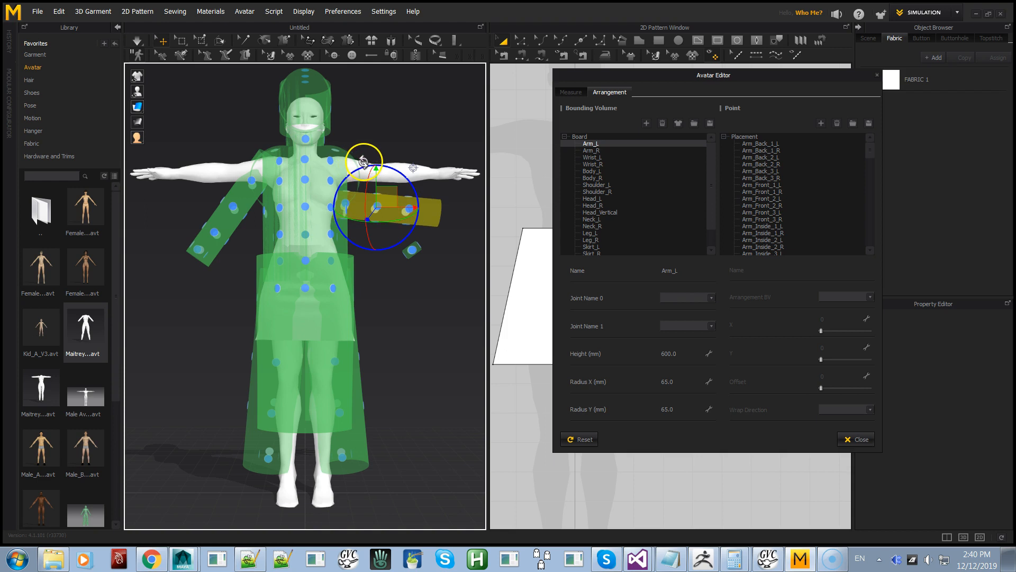
# Check the Arm_L bounding volume from the side and above, and raise it to the height of the left arm
pyautogui.press('4')
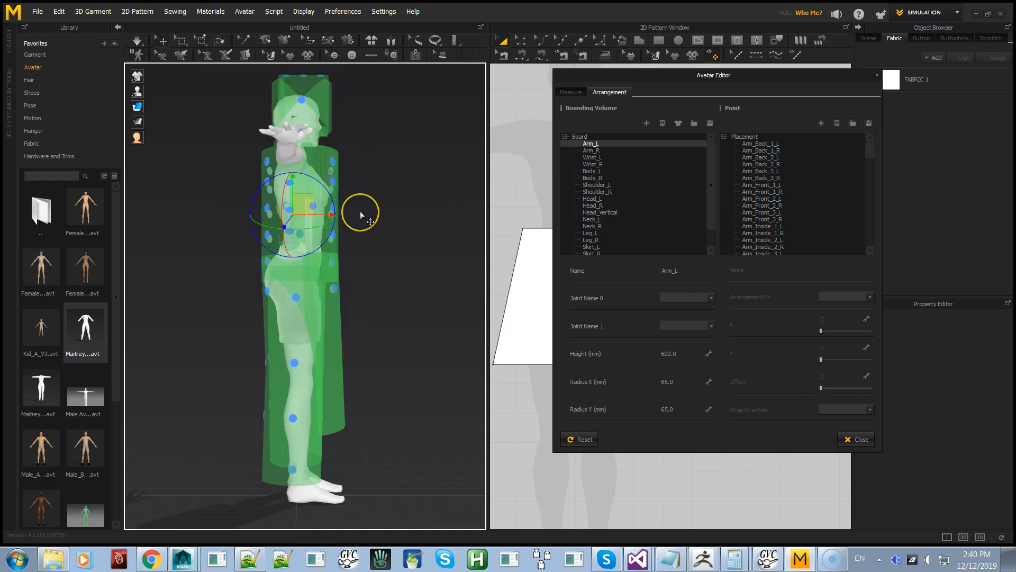
pyautogui.press('5')
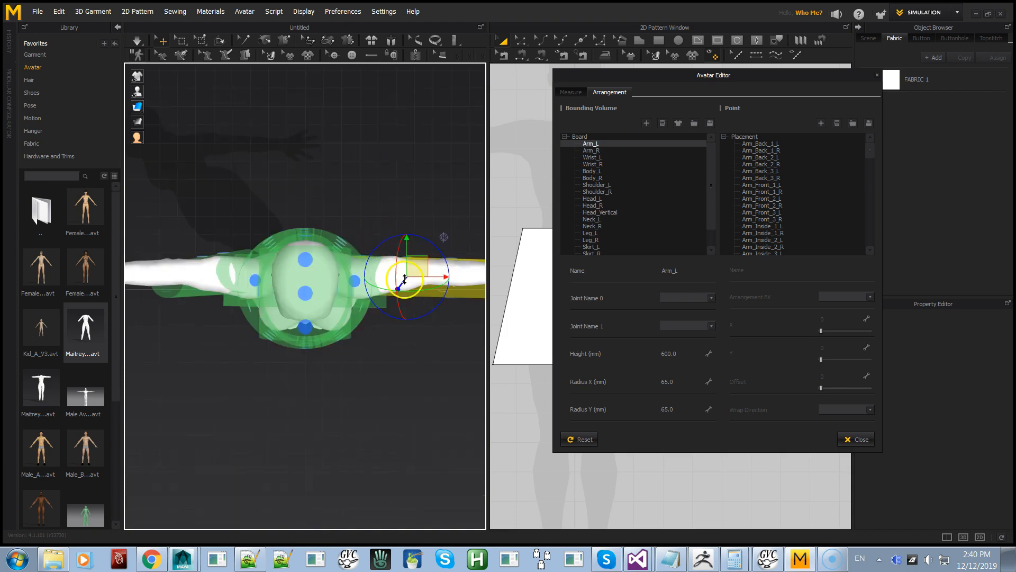
pyautogui.moveTo(407, 369); pyautogui.dragTo(361, 367, button='right')
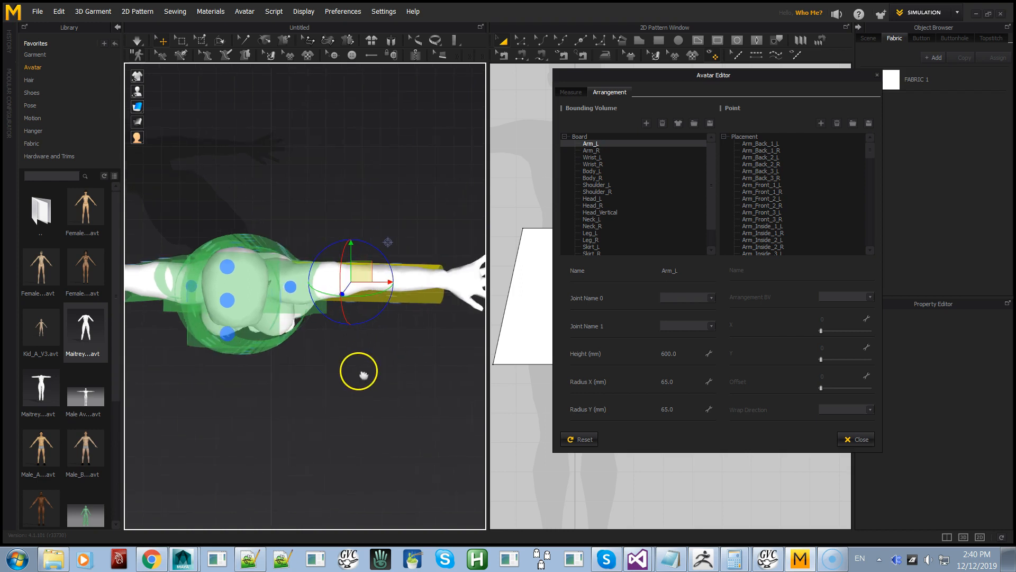
pyautogui.moveTo(355, 274); pyautogui.dragTo(352, 273)
pyautogui.moveTo(366, 342); pyautogui.dragTo(344, 240, button='right')
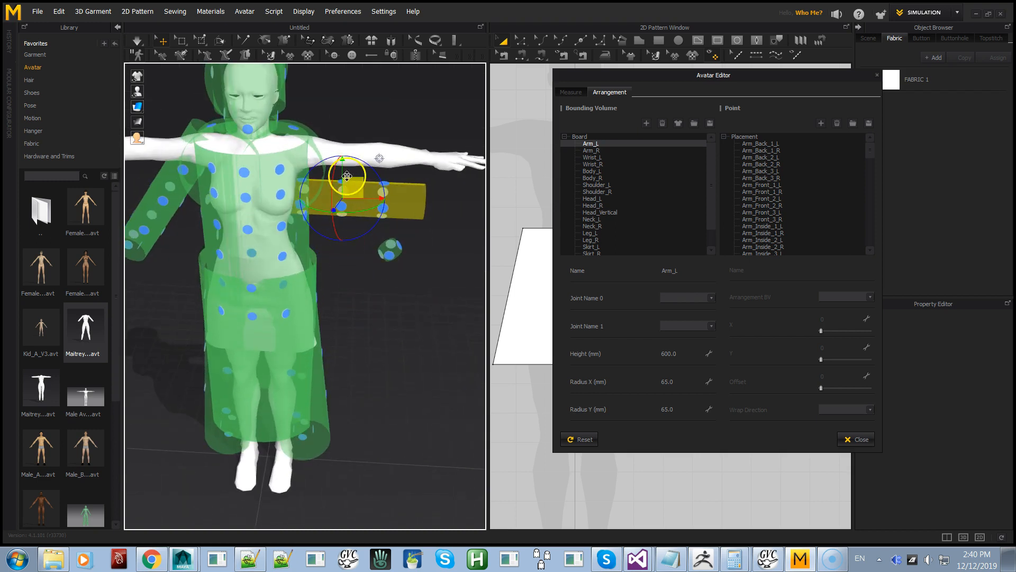
pyautogui.moveTo(345, 160); pyautogui.dragTo(349, 123)
# Shift the Arm_L bounding volume onto the left arm, fine-tune its height so it encloses the arm, and close the Avatar Editor
pyautogui.moveTo(347, 166); pyautogui.dragTo(336, 319, button='right')
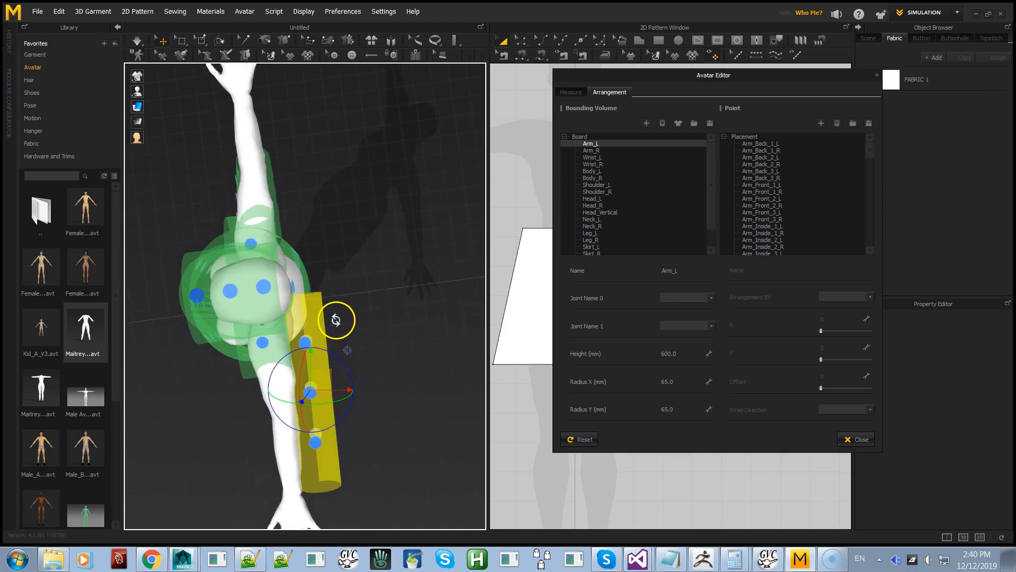
pyautogui.moveTo(320, 385); pyautogui.dragTo(295, 391)
pyautogui.moveTo(296, 391); pyautogui.dragTo(399, 350, button='right')
pyautogui.moveTo(345, 129); pyautogui.dragTo(345, 122)
pyautogui.moveTo(343, 188); pyautogui.dragTo(363, 170, button='right')
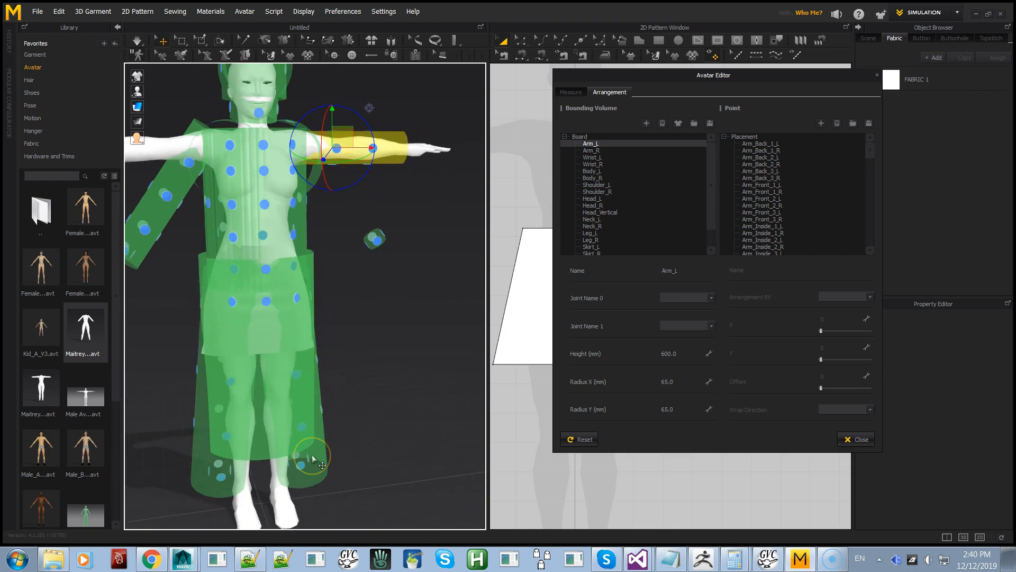
pyautogui.moveTo(286, 233); pyautogui.dragTo(241, 236, button='right')
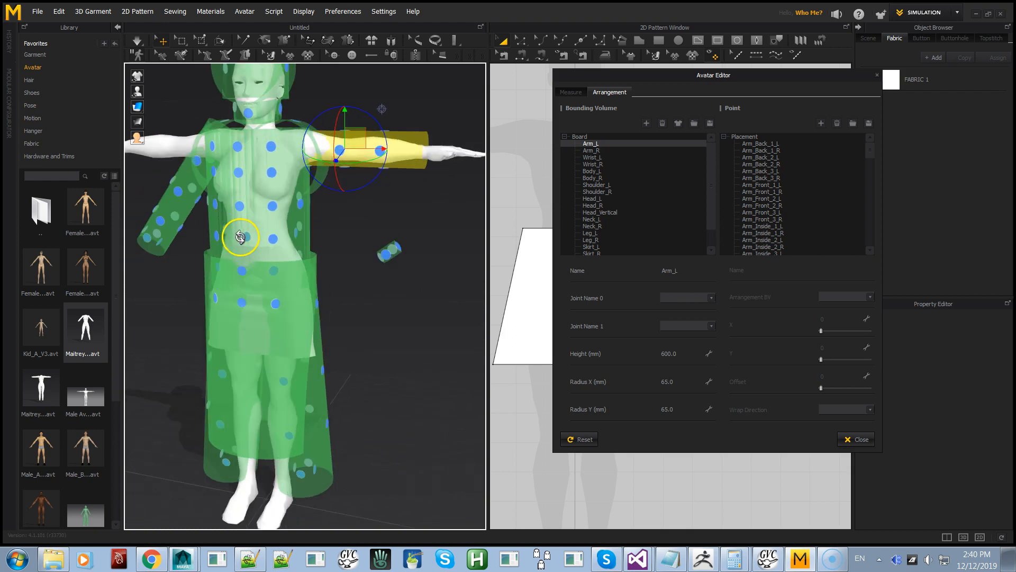
pyautogui.moveTo(260, 238); pyautogui.dragTo(289, 298, button='middle')
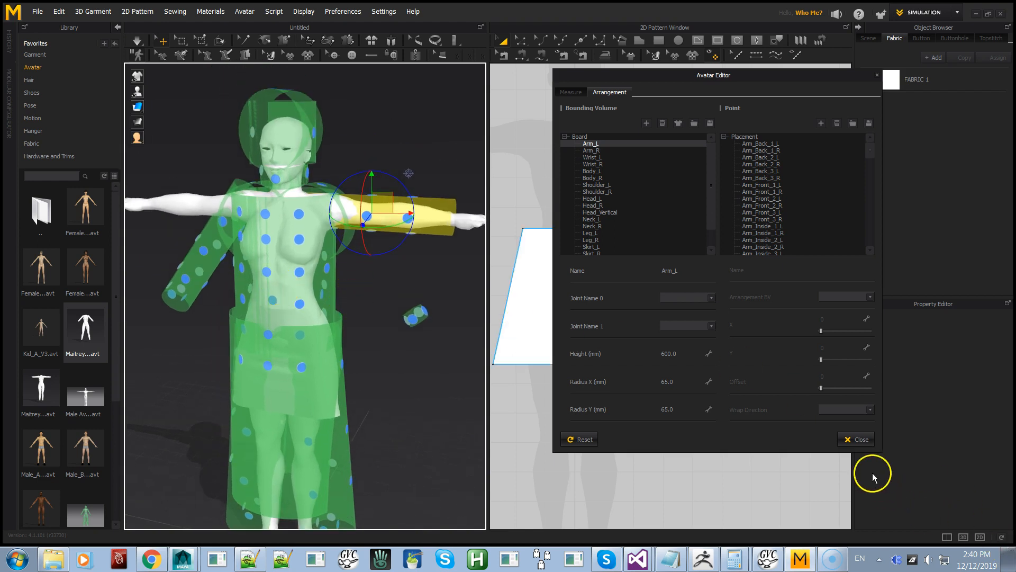
pyautogui.click(858, 438)
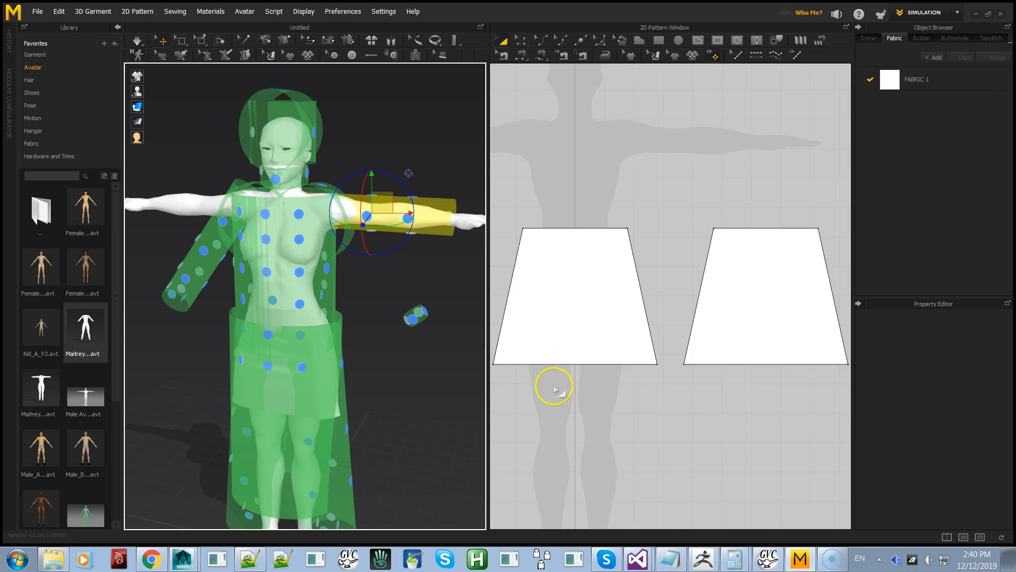
# Hide the avatar's bounding volumes and arrangement points, and clear the selection in the 3D view
pyautogui.moveTo(458, 325); pyautogui.dragTo(467, 326, button='right')
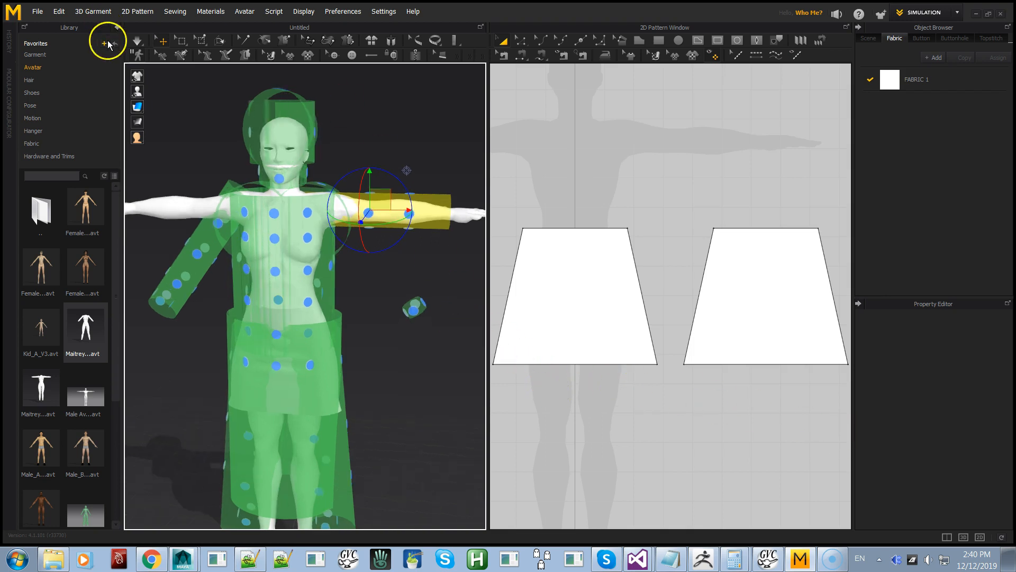
pyautogui.moveTo(148, 95)
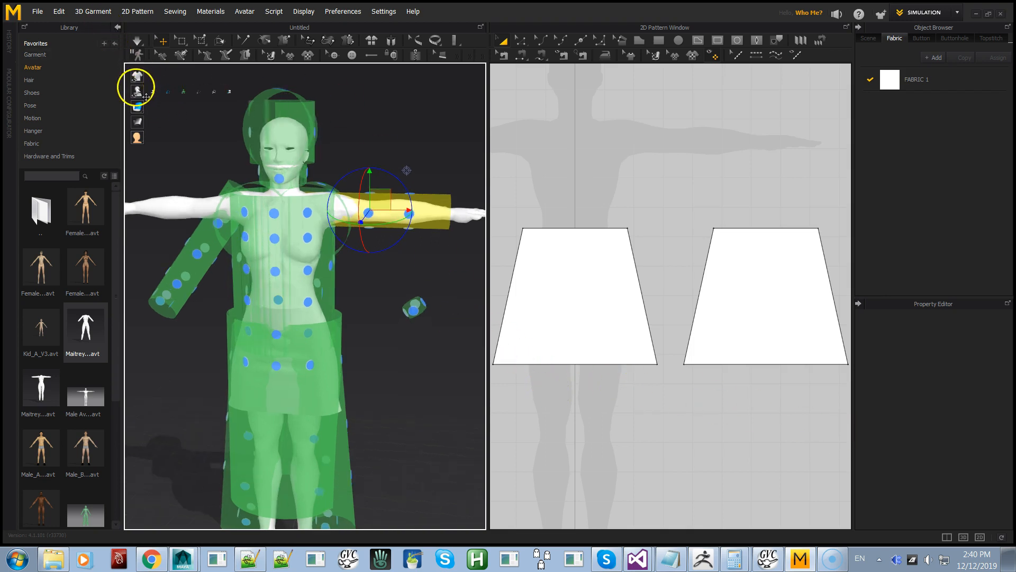
pyautogui.click(182, 91)
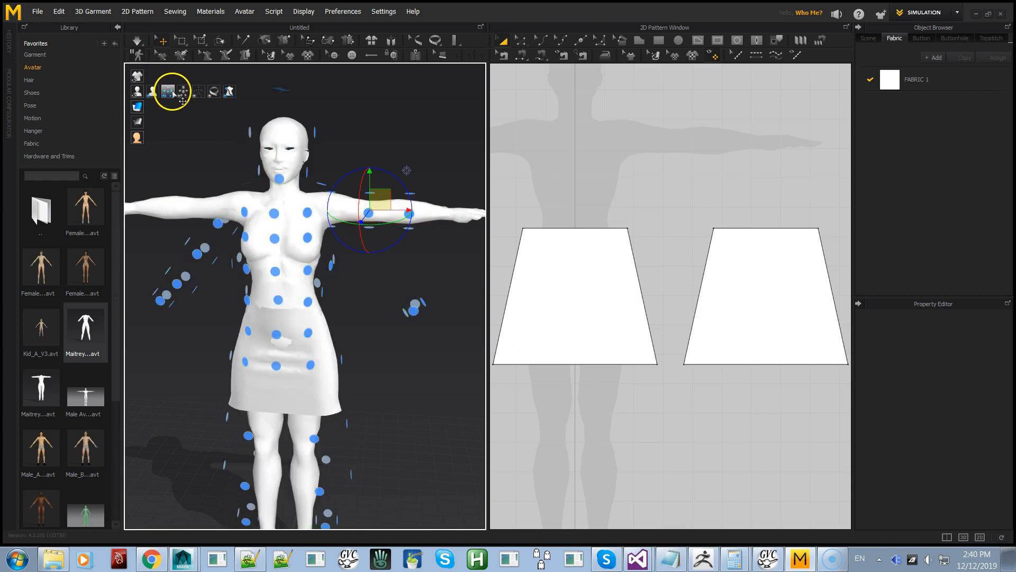
pyautogui.click(167, 92)
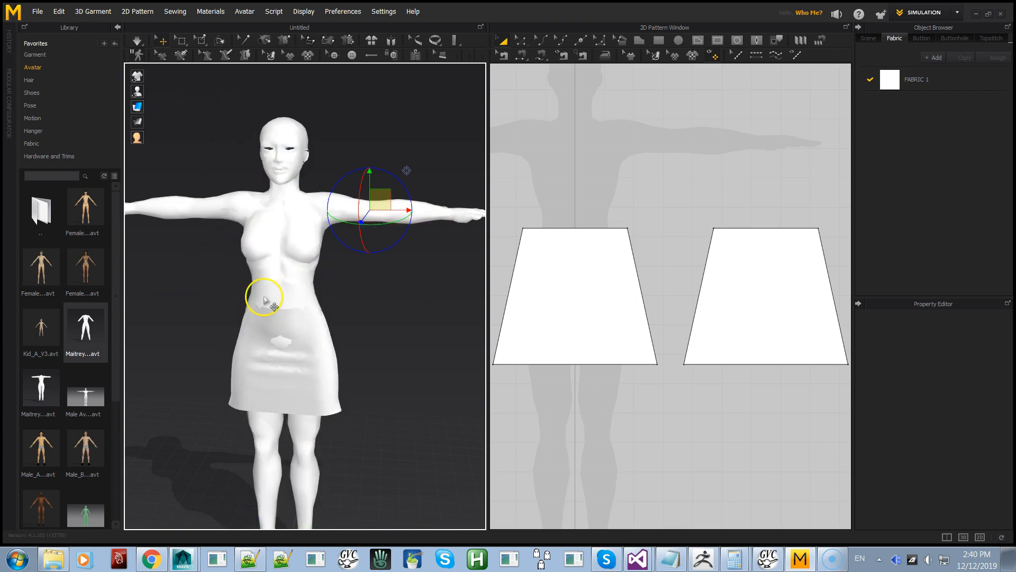
pyautogui.click(224, 299)
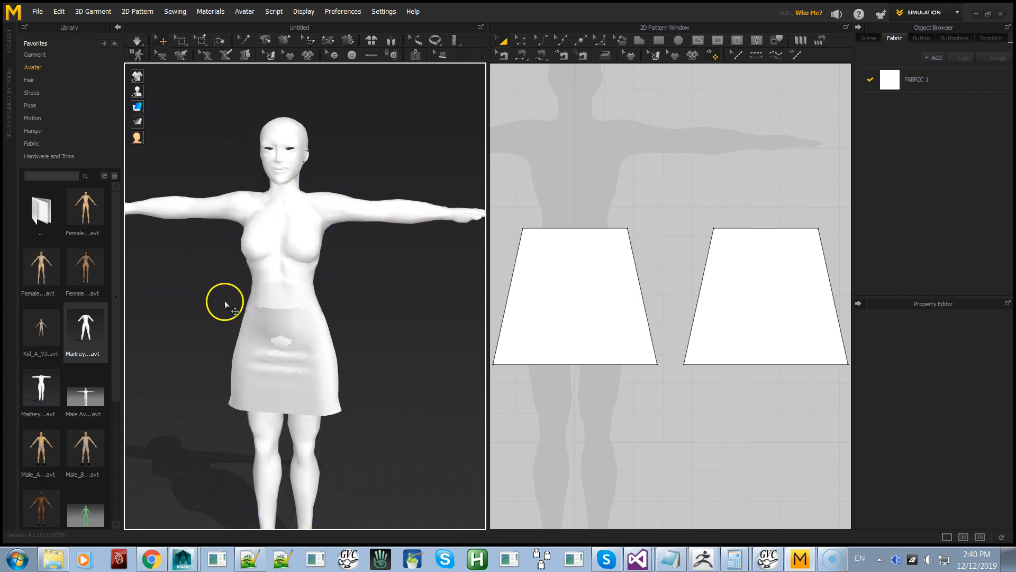
# Save the avatar as an Avatar File named TPose_SL_Female in the Avatar assets folder
pyautogui.click(42, 13)
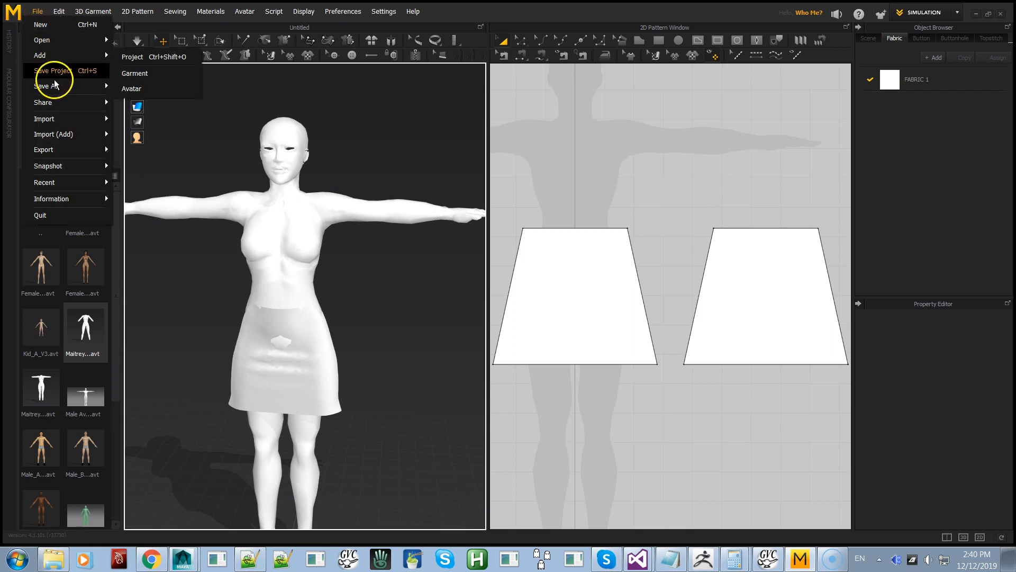
pyautogui.moveTo(60, 90)
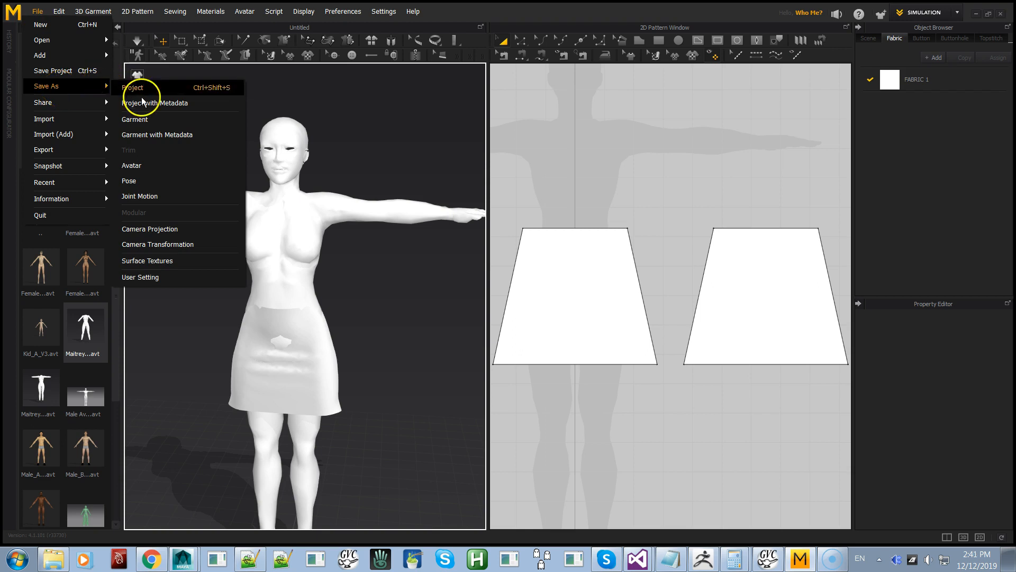
pyautogui.click(152, 167)
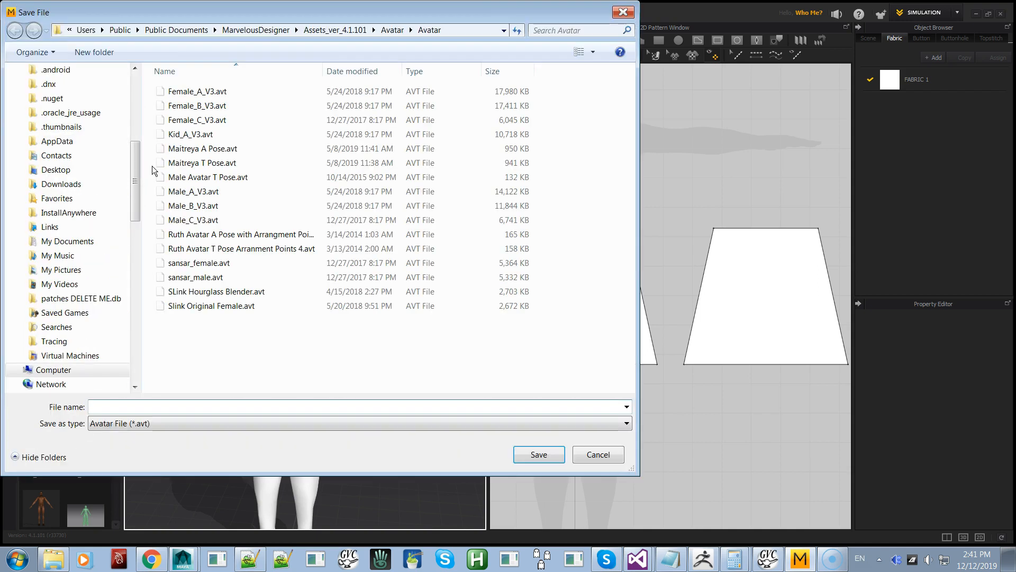
pyautogui.moveTo(280, 14); pyautogui.dragTo(462, 37)
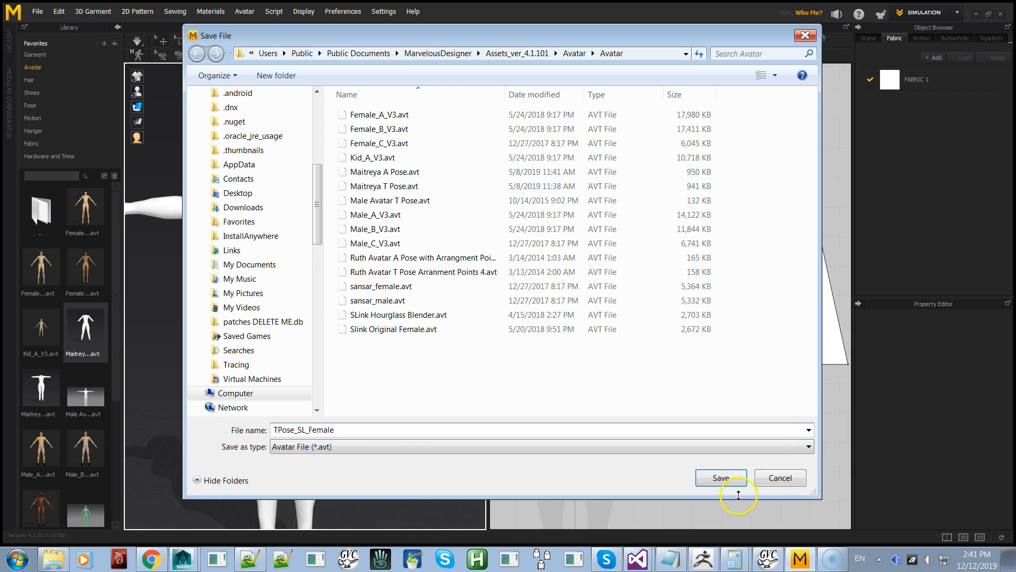
pyautogui.click(723, 484)
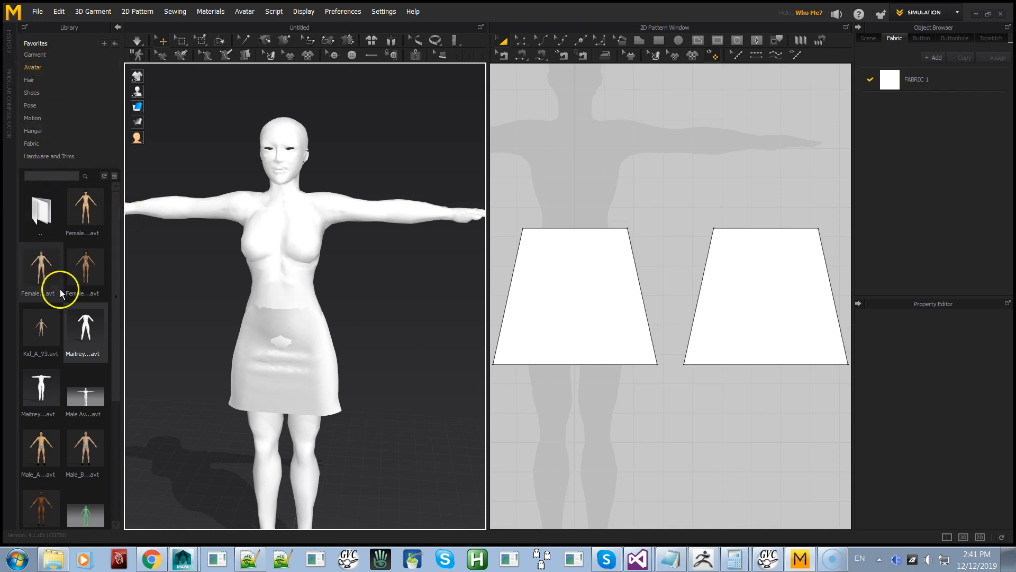
# Reload the Avatar library and locate the saved T-pose avatar in it
pyautogui.scroll(-3, 60, 292)
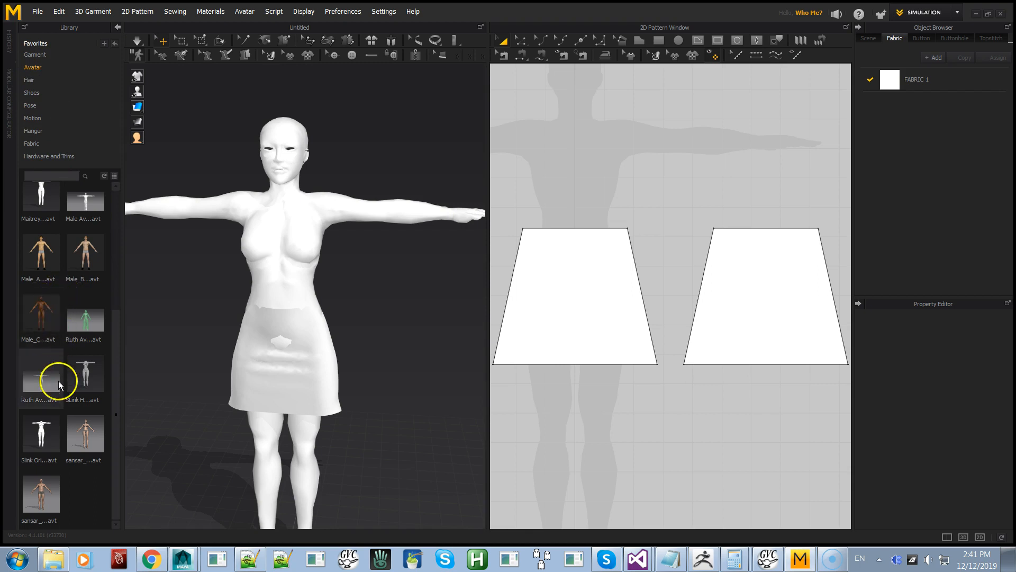
pyautogui.scroll(3, 59, 355)
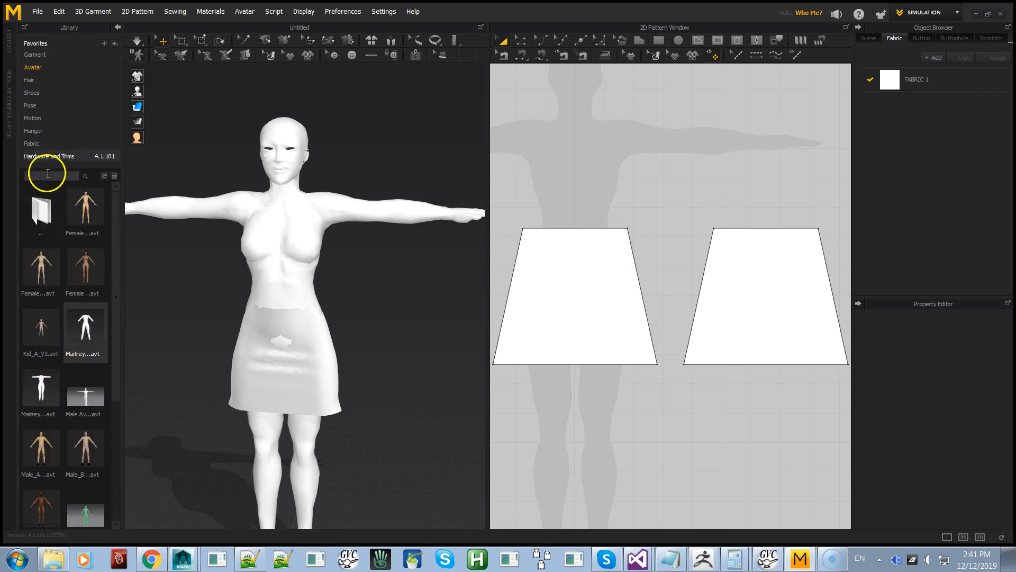
pyautogui.click(40, 67)
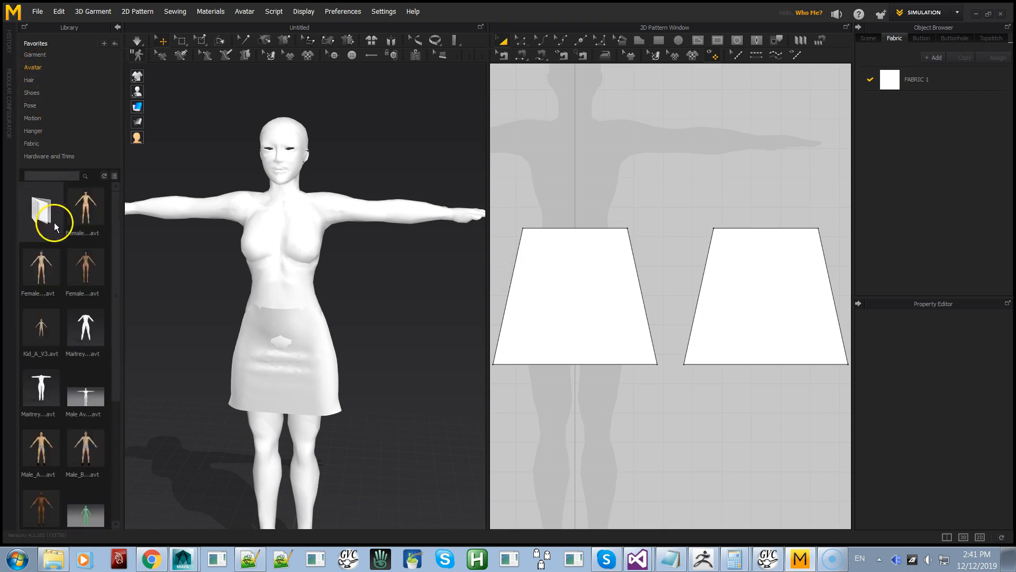
pyautogui.scroll(-3, 59, 270)
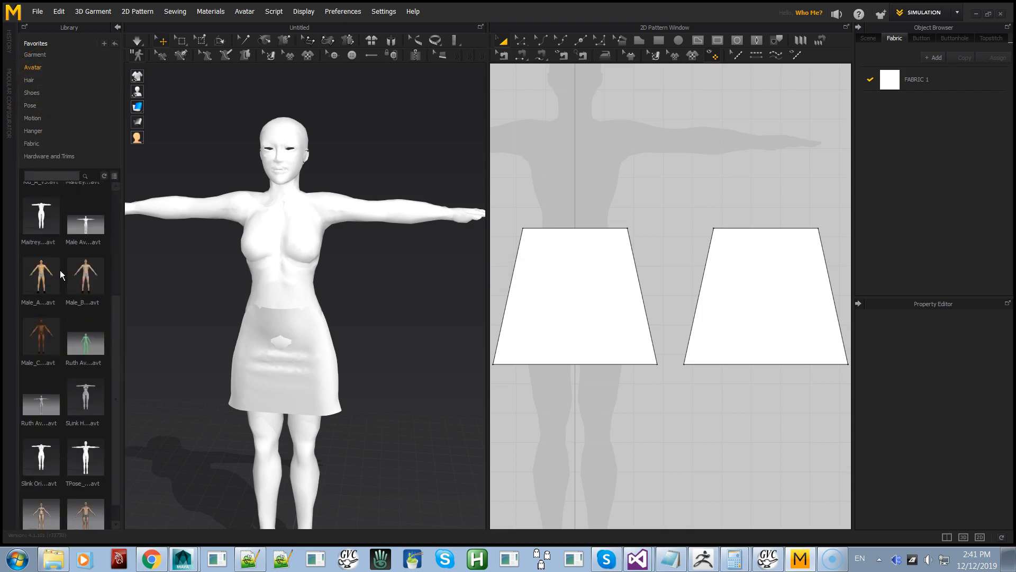
pyautogui.scroll(-1, 60, 270)
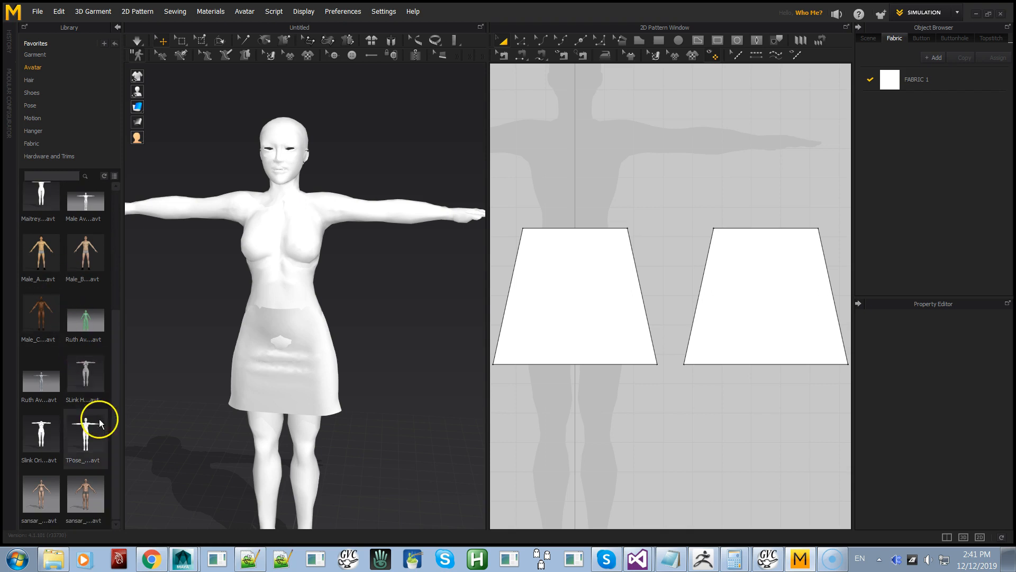
pyautogui.moveTo(84, 430)
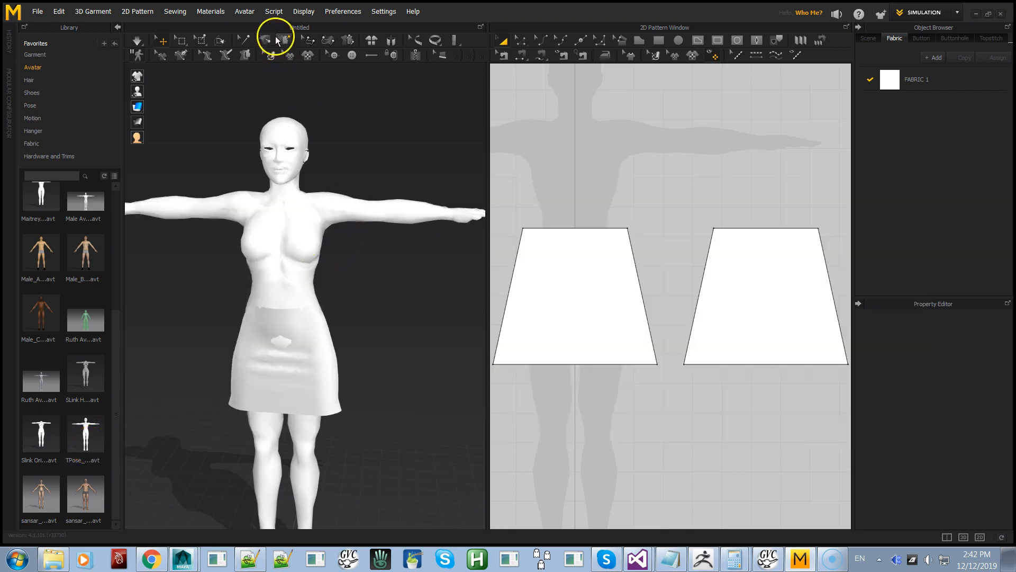
# Delete all avatars from the scene, keeping the skirt garment
pyautogui.click(251, 14)
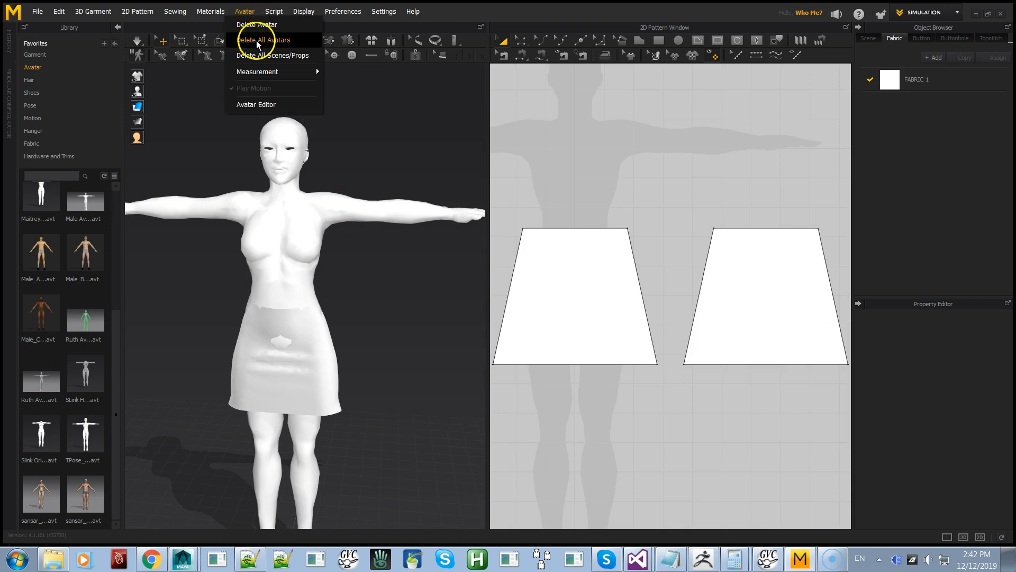
pyautogui.click(256, 41)
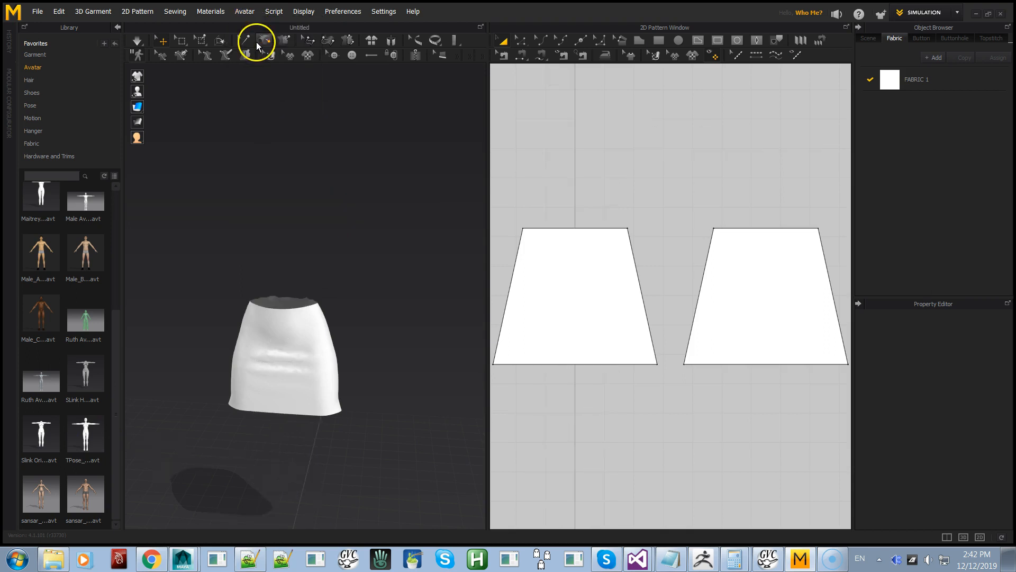
# Import APoseAvatar.obj as an avatar with the Open load type and Auto Scale, and close the Avatar Editor
pyautogui.click(37, 11)
pyautogui.moveTo(53, 61)
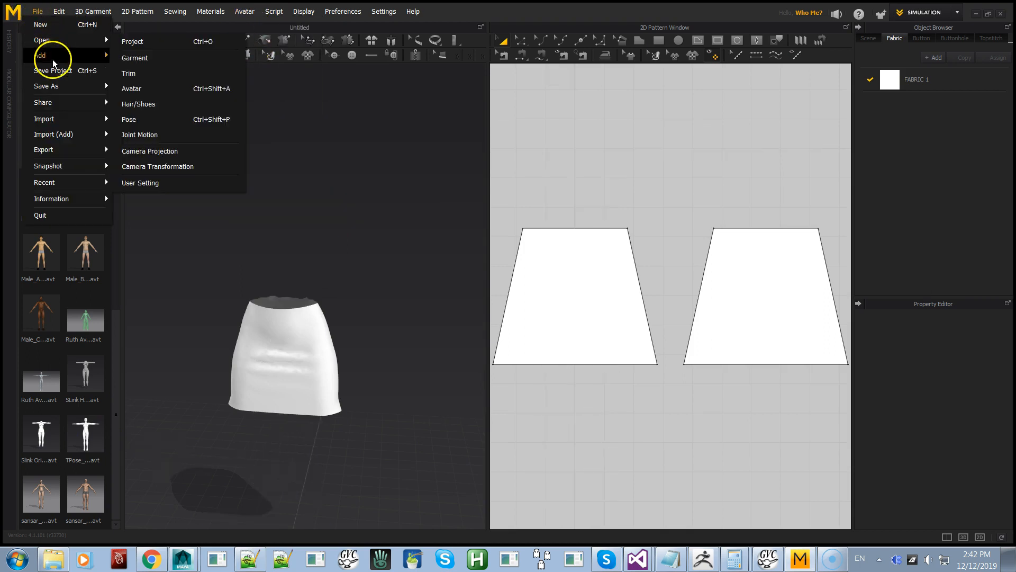
pyautogui.moveTo(75, 118)
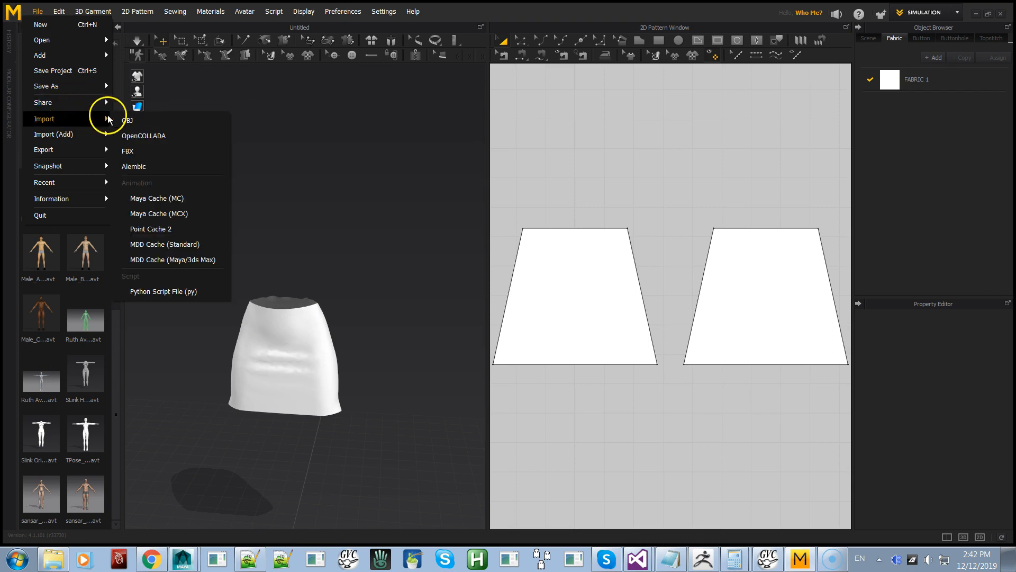
pyautogui.click(126, 120)
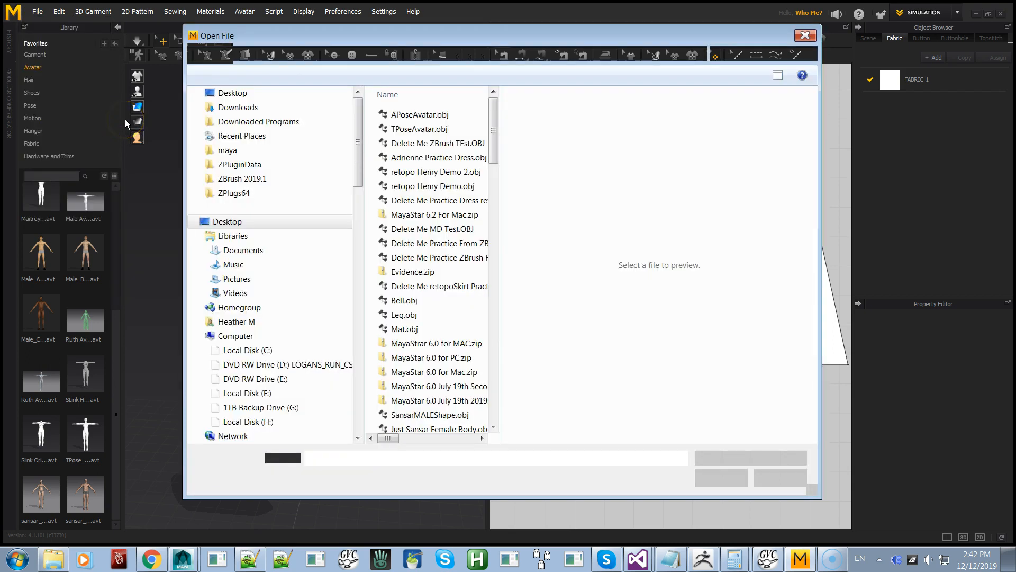
pyautogui.doubleClick(419, 114)
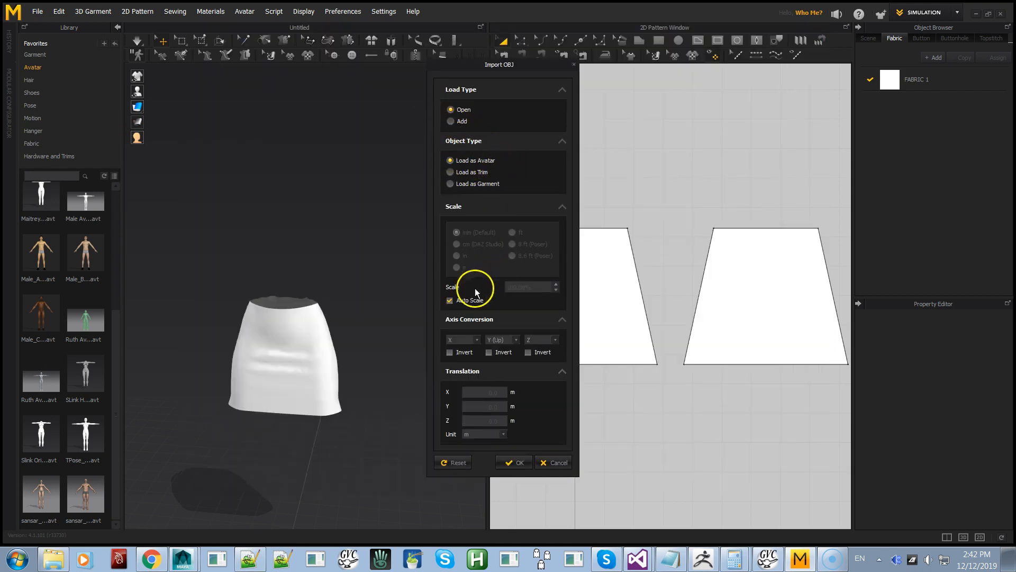
pyautogui.click(519, 461)
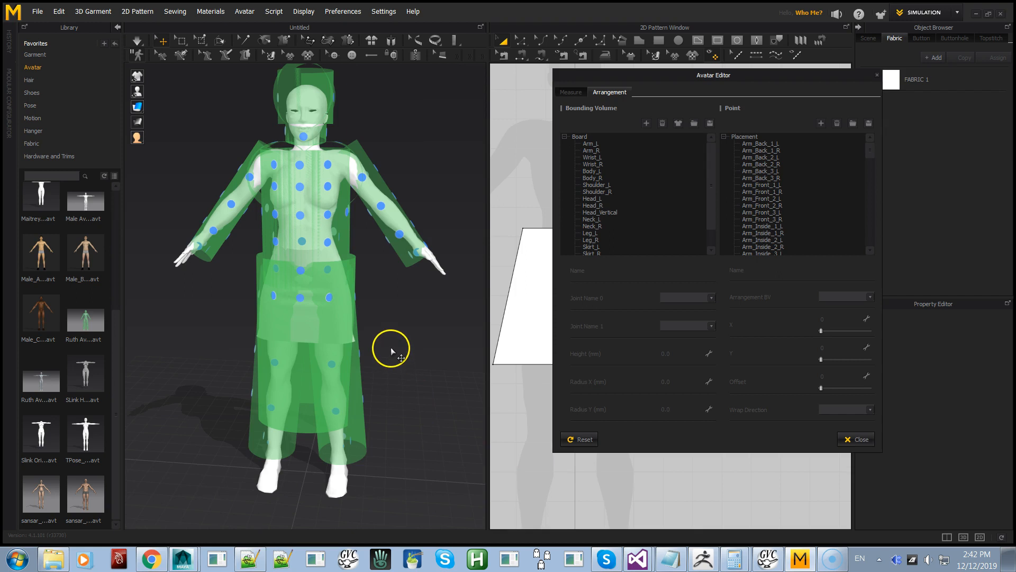
pyautogui.click(421, 320)
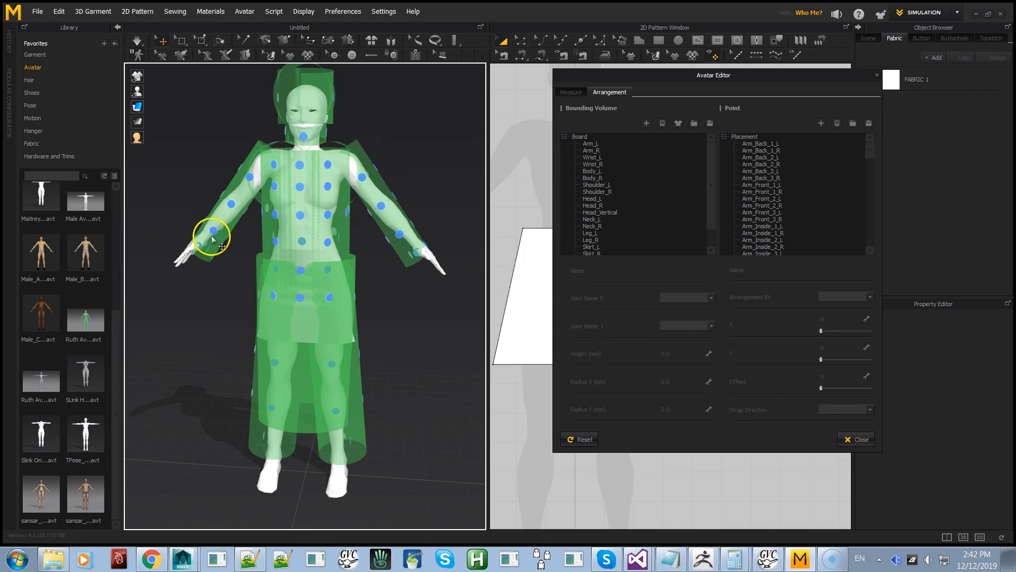
pyautogui.click(866, 439)
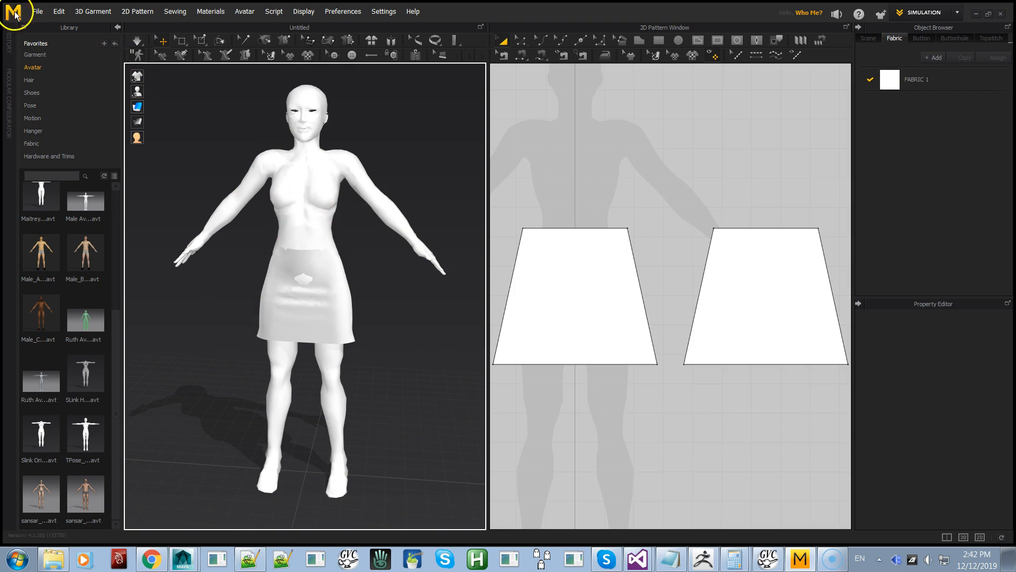
# Save the A-pose avatar as an Avatar File named APose_SL_Female in the Avatar assets folder
pyautogui.click(37, 11)
pyautogui.moveTo(55, 94)
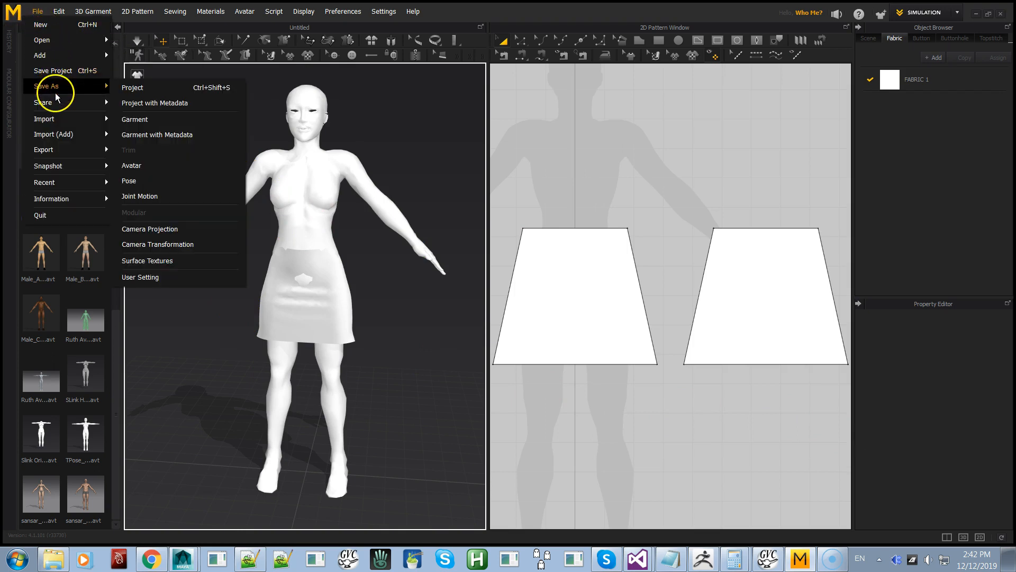
pyautogui.click(141, 166)
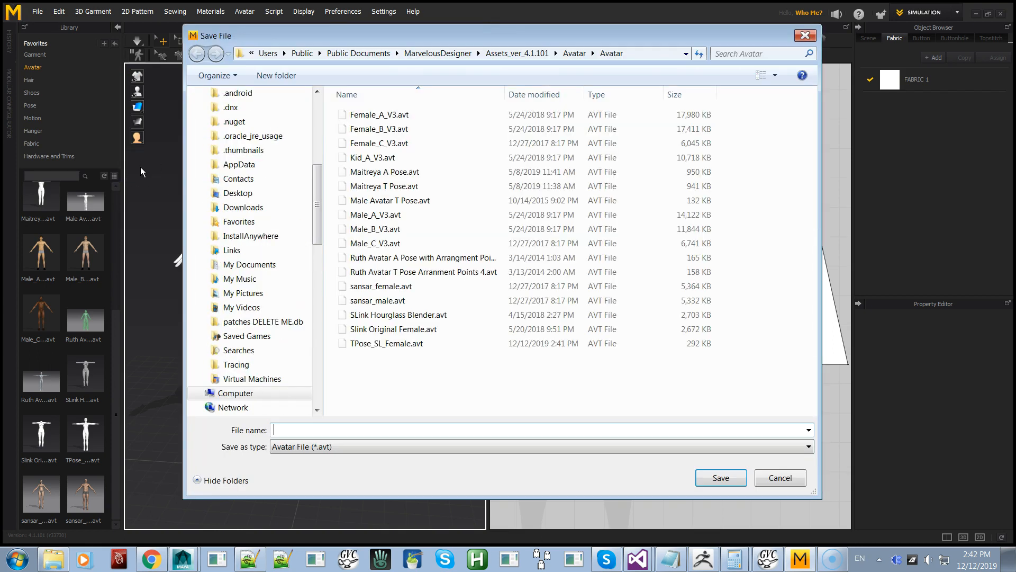
pyautogui.click(386, 343)
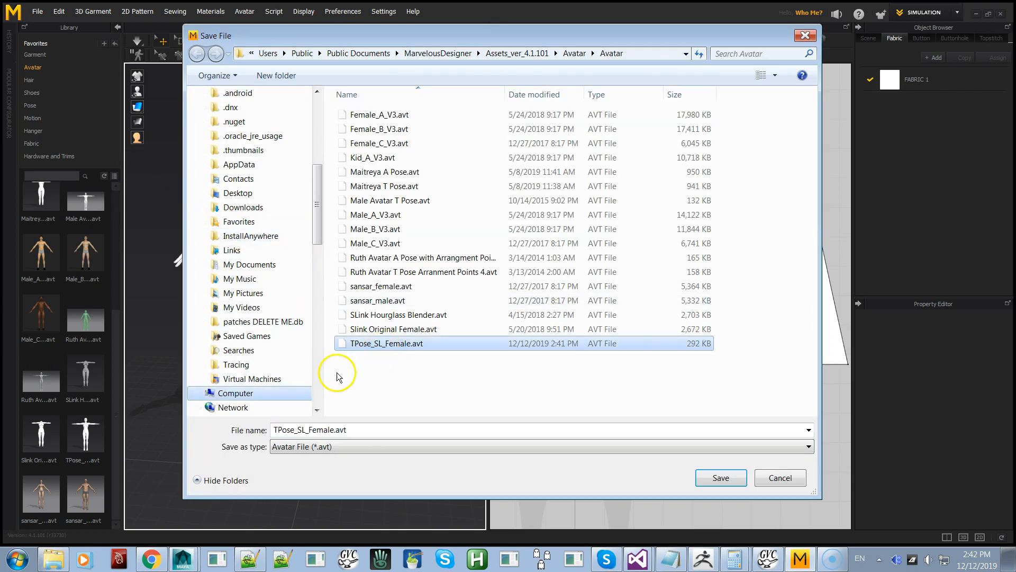
pyautogui.click(279, 429)
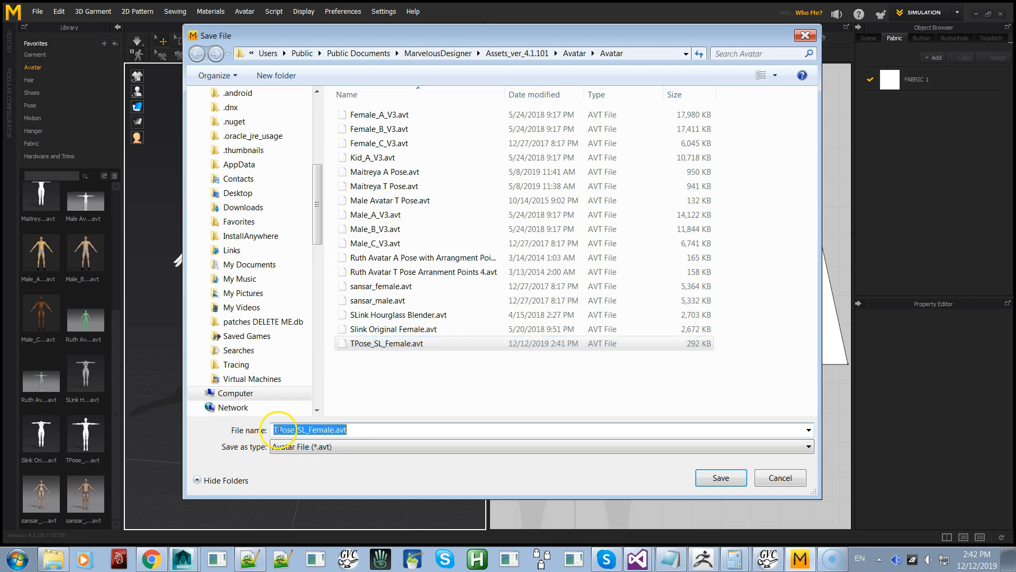
pyautogui.click(285, 428)
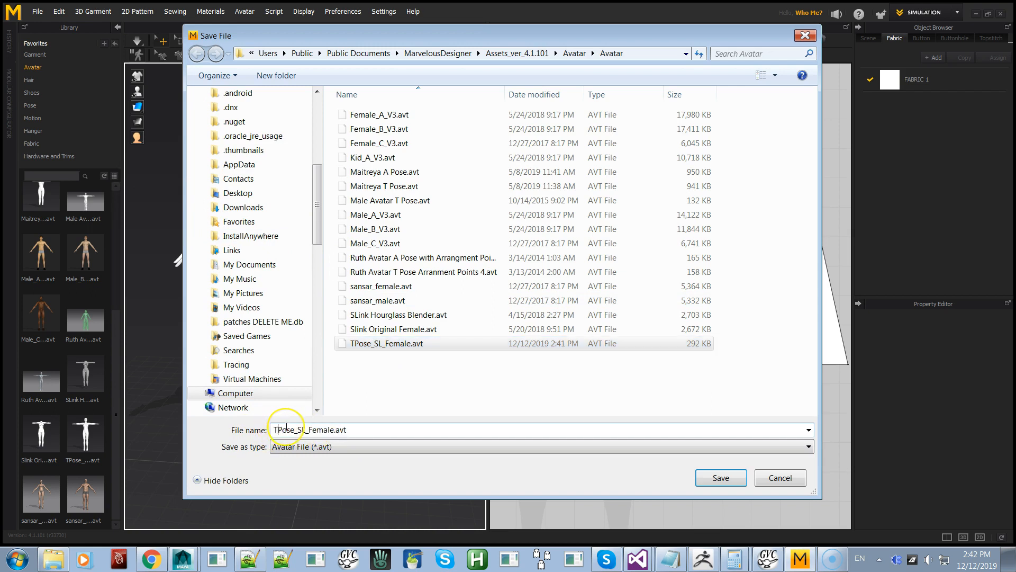
pyautogui.press('BackSpace')
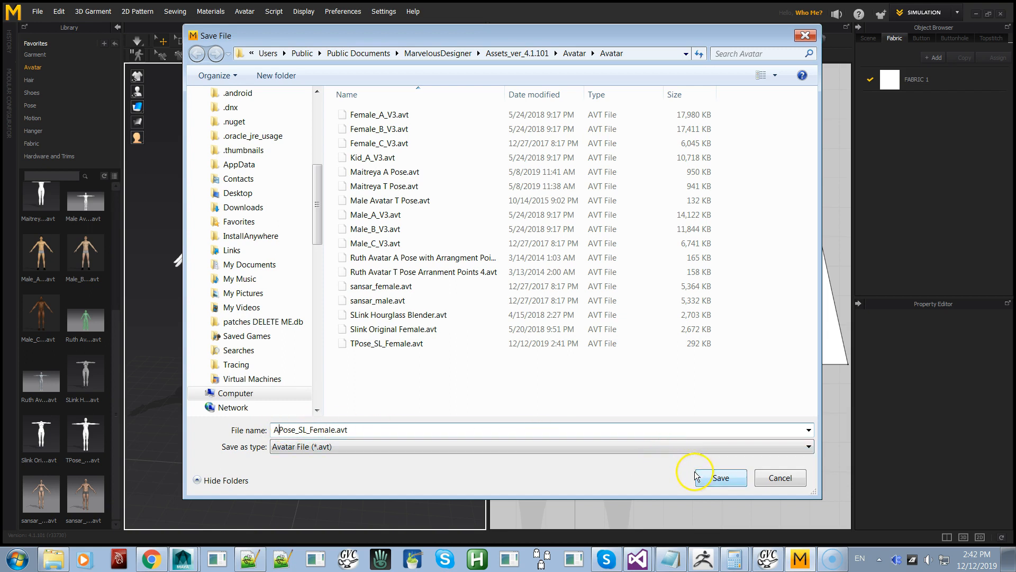
pyautogui.click(720, 478)
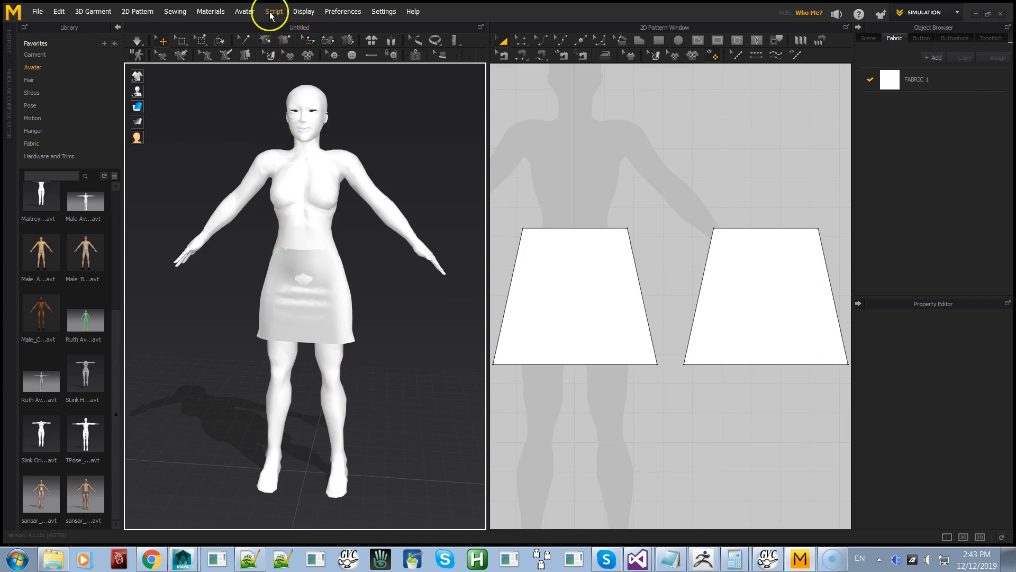
# Delete the A-pose avatar from the scene, keeping the skirt, and reload the Avatar library
pyautogui.click(246, 11)
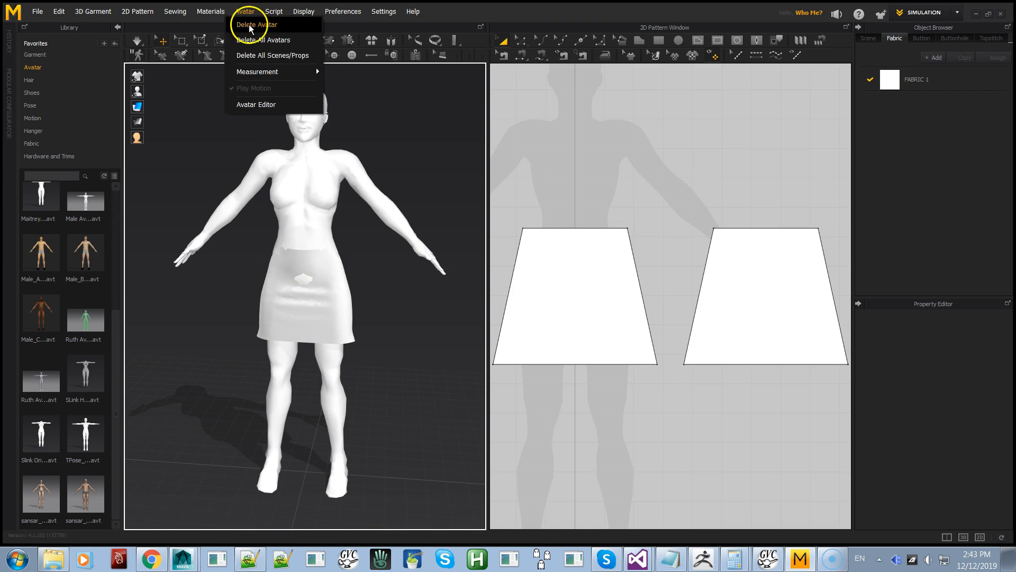
pyautogui.click(252, 27)
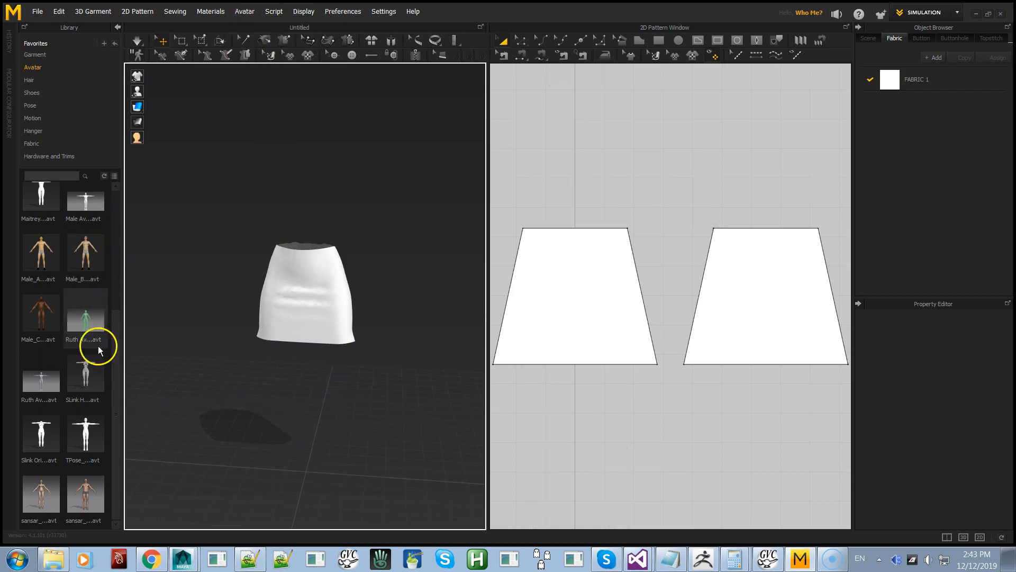
pyautogui.click(42, 67)
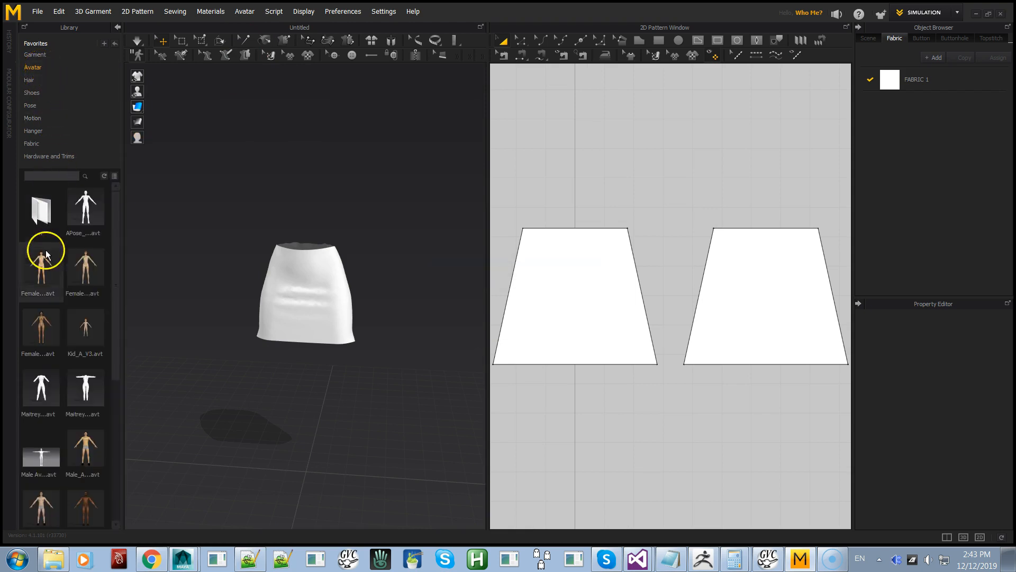
# Load the TPose_SL_Female avatar from the library into the scene without saving the current project
pyautogui.scroll(-6, 44, 292)
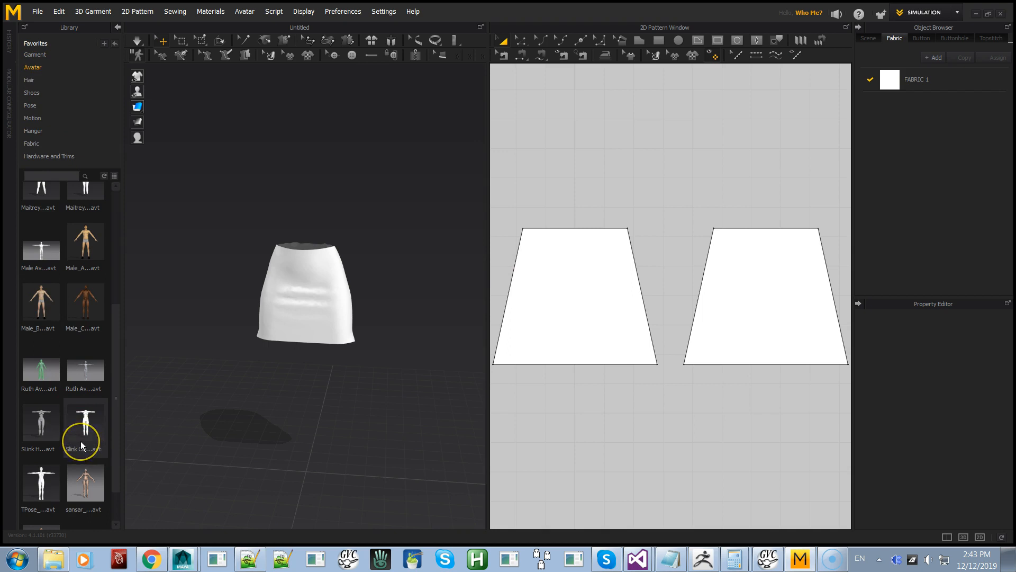
pyautogui.scroll(-1, 81, 441)
pyautogui.moveTo(39, 434)
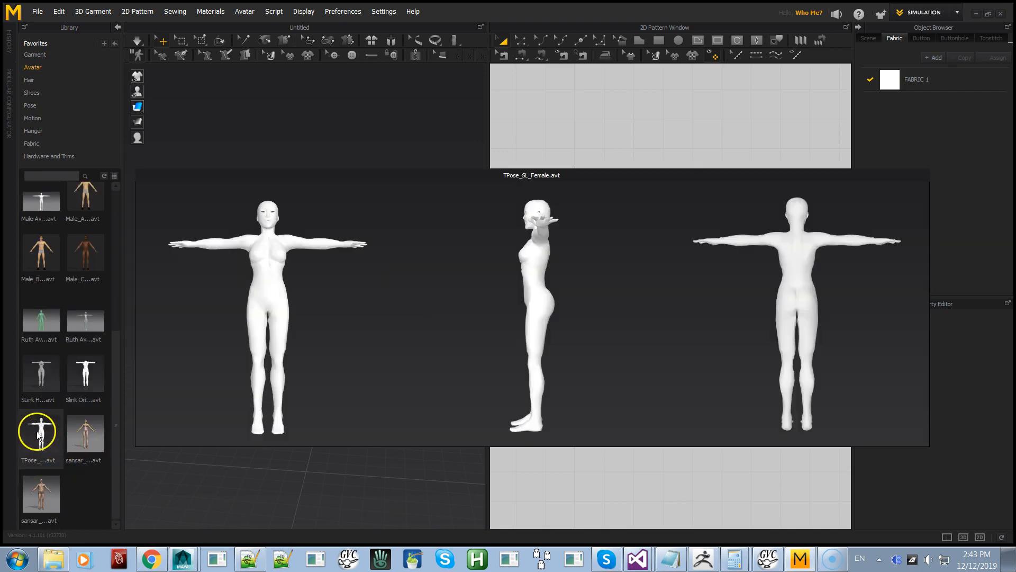
pyautogui.moveTo(36, 431); pyautogui.dragTo(312, 403)
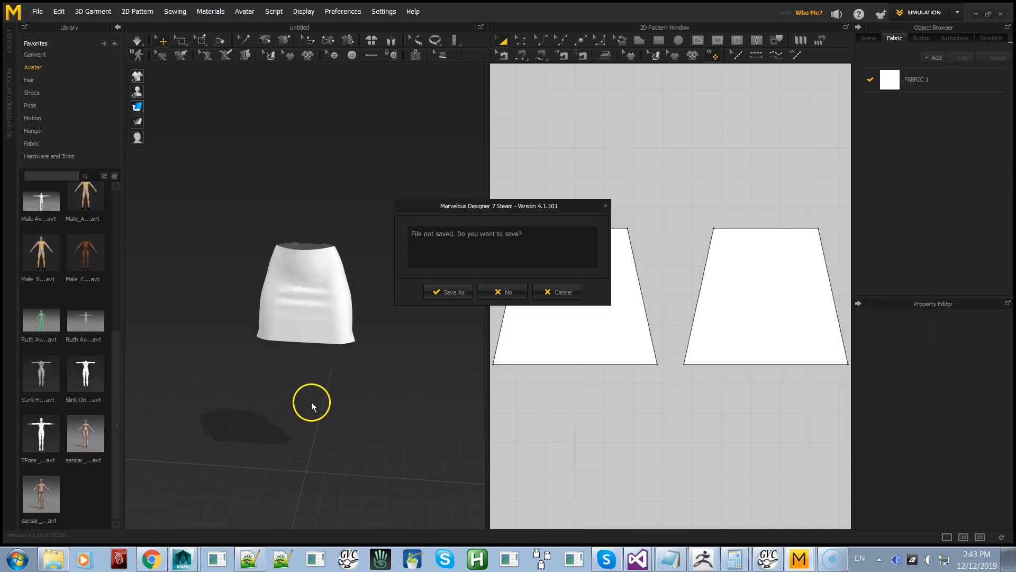
pyautogui.click(503, 291)
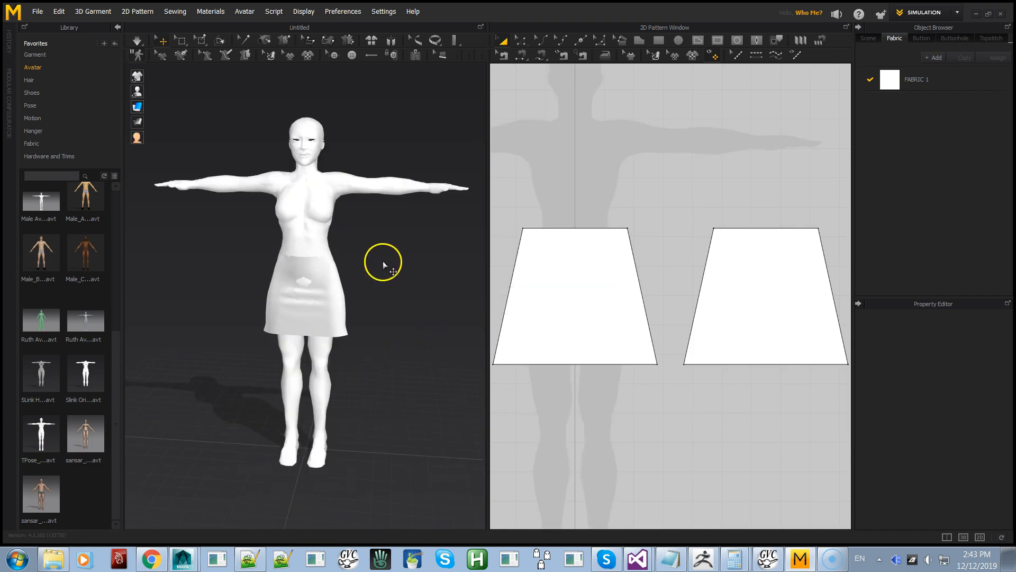
# Simulate the skirt so it drapes on the T-pose avatar, and inspect the fit
pyautogui.click(138, 42)
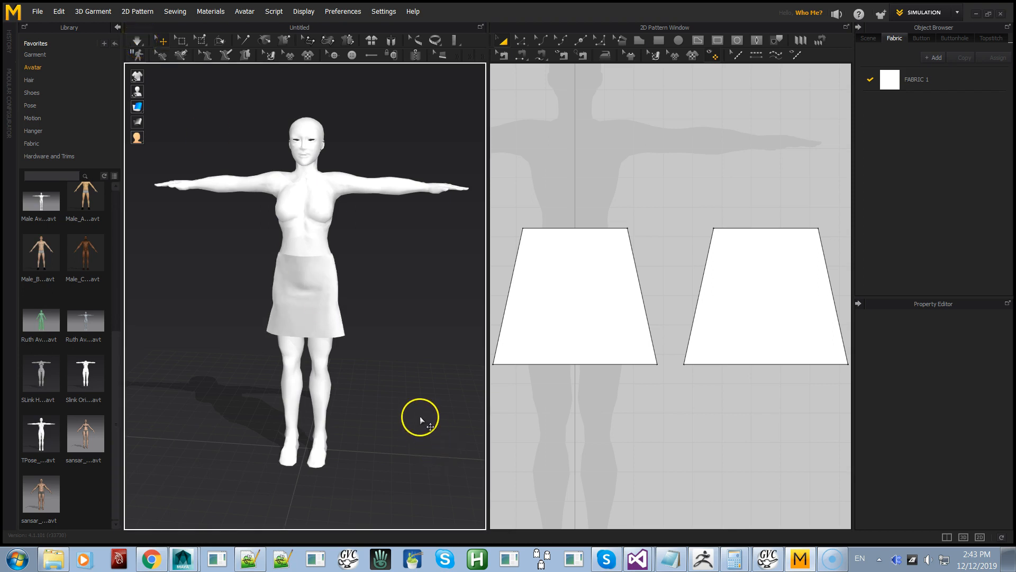
pyautogui.moveTo(402, 310)
pyautogui.mouseDown(button='right')
pyautogui.moveTo(370, 341)
pyautogui.moveTo(222, 302)
pyautogui.moveTo(407, 306)
pyautogui.mouseUp(button='right')
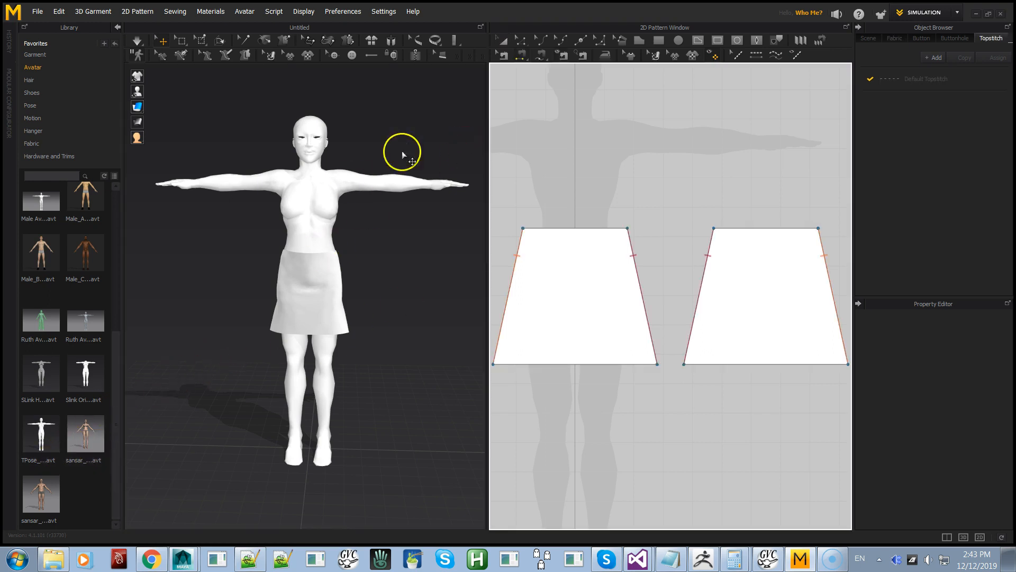
pyautogui.moveTo(356, 247)
pyautogui.mouseDown(button='right')
pyautogui.moveTo(286, 249)
pyautogui.moveTo(338, 249)
pyautogui.mouseUp(button='right')
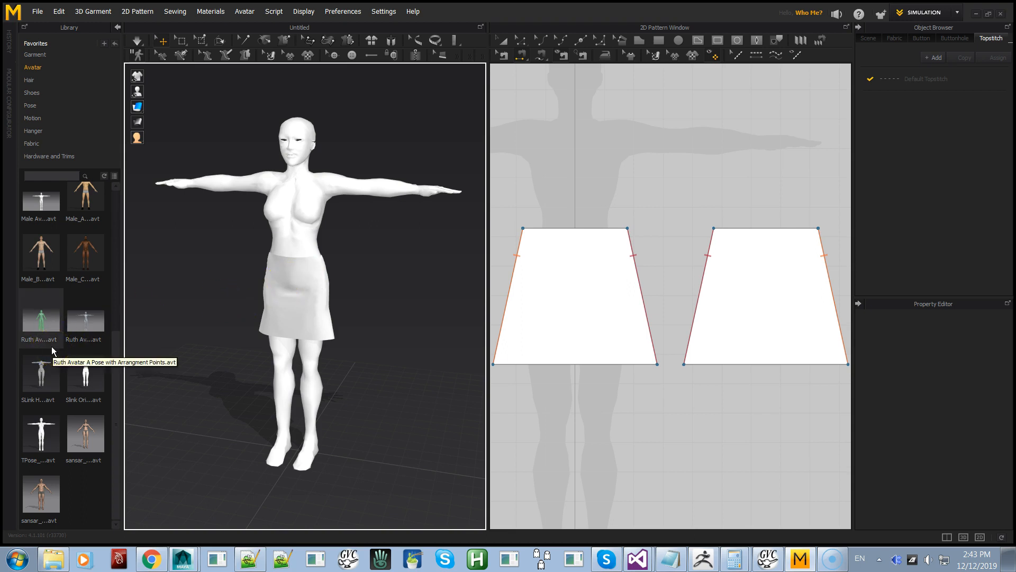
# Load APose_SL_Female from the library as a morph target with a morphing frame count of 30, without saving the project
pyautogui.scroll(3, 52, 346)
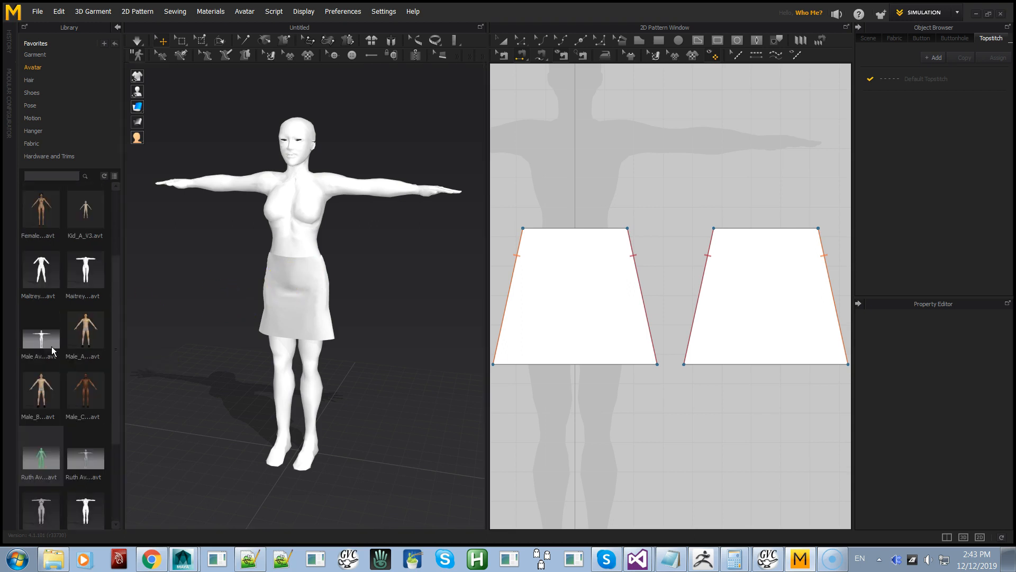
pyautogui.scroll(-2, 52, 346)
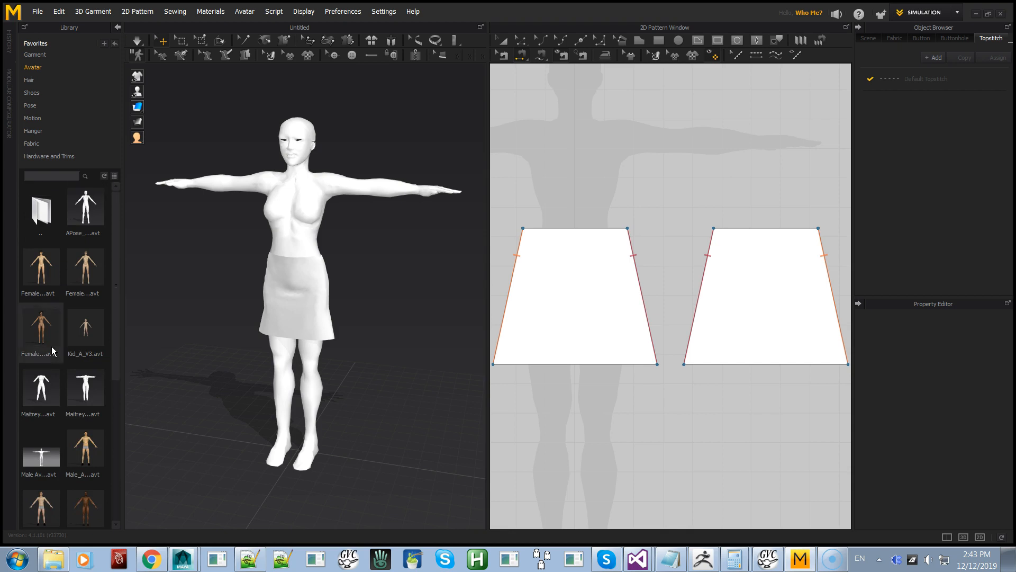
pyautogui.scroll(-2, 53, 350)
pyautogui.click(44, 469)
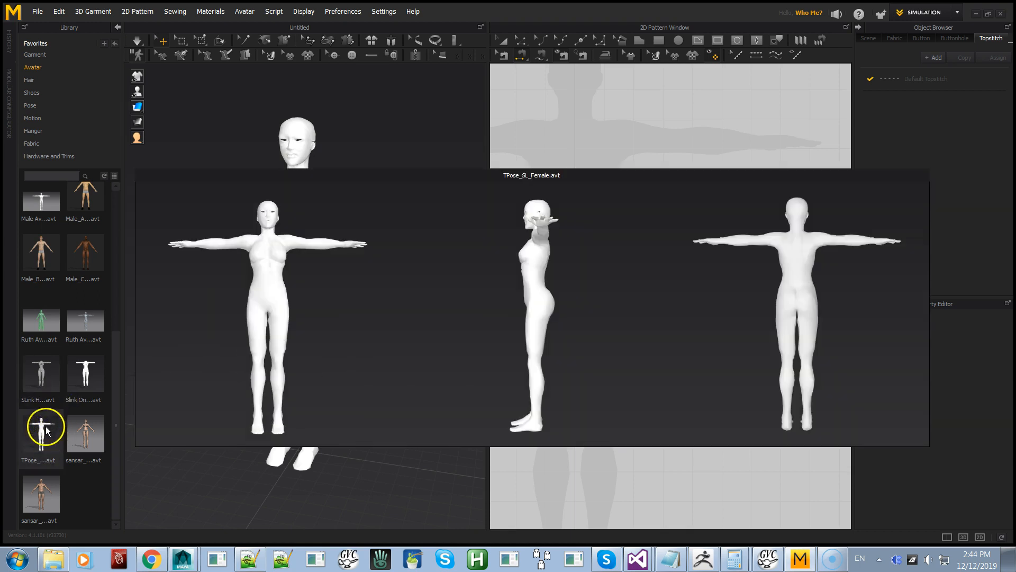
pyautogui.scroll(2, 72, 284)
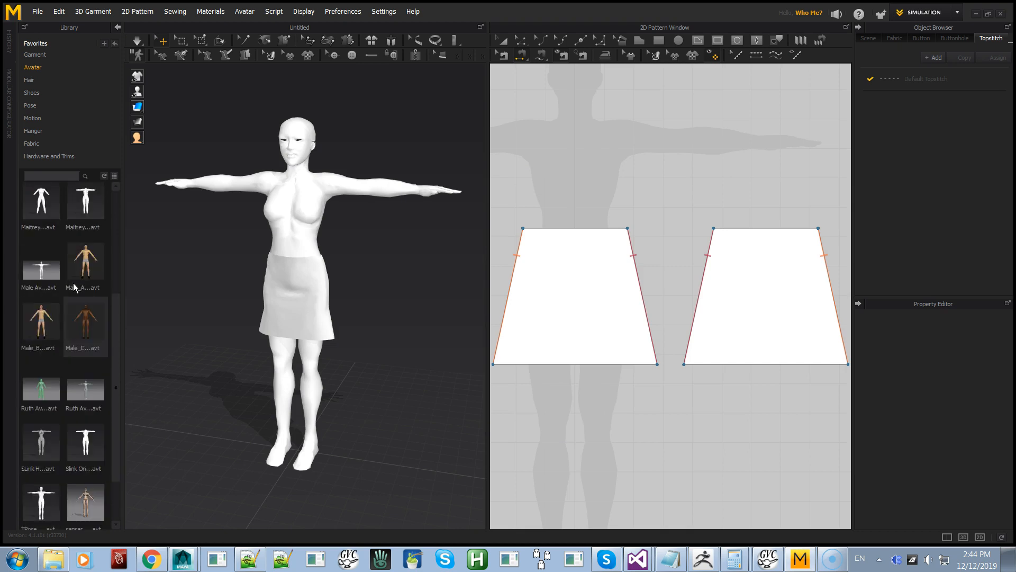
pyautogui.scroll(3, 91, 334)
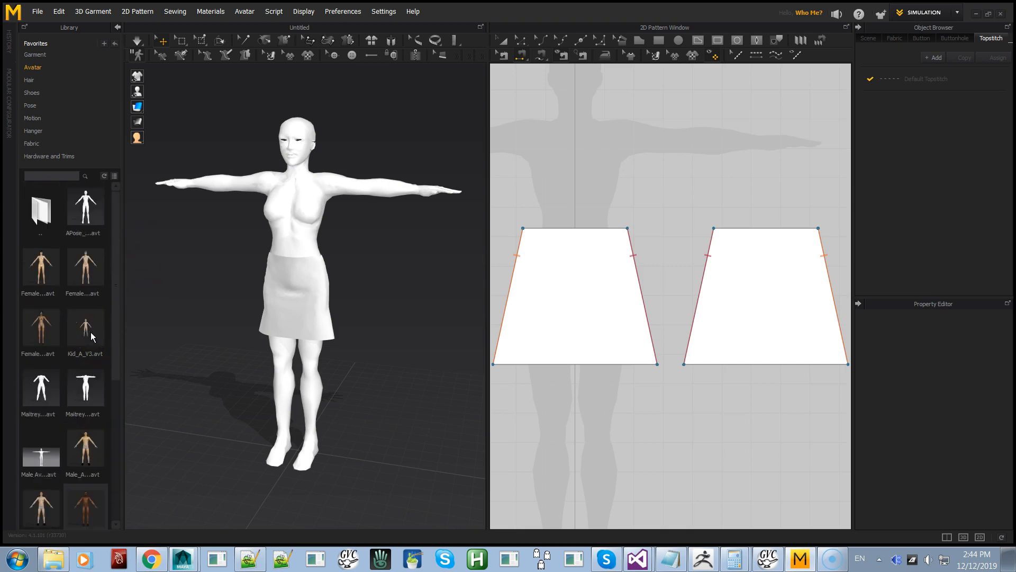
pyautogui.moveTo(79, 203)
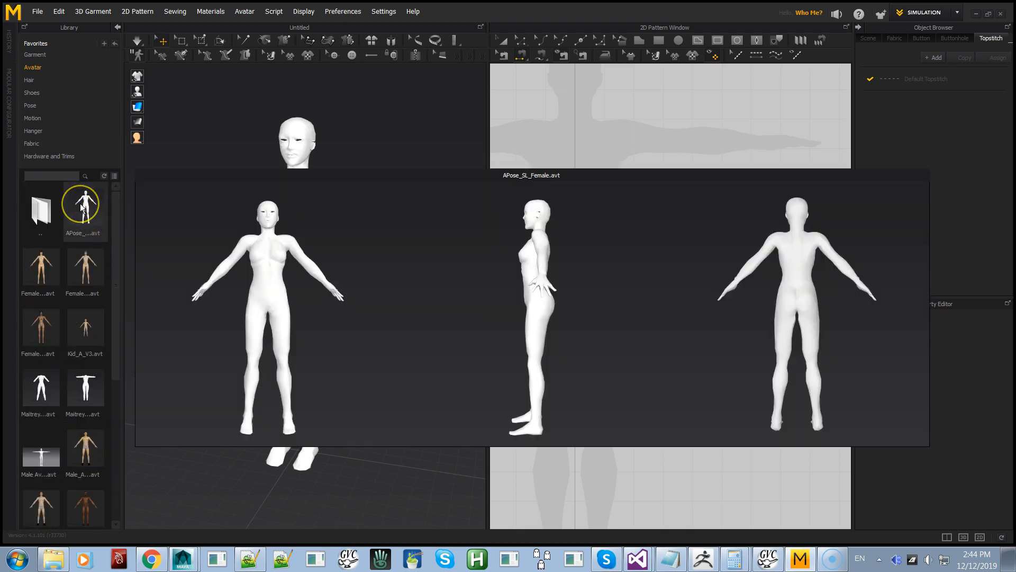
pyautogui.moveTo(233, 299); pyautogui.dragTo(233, 299)
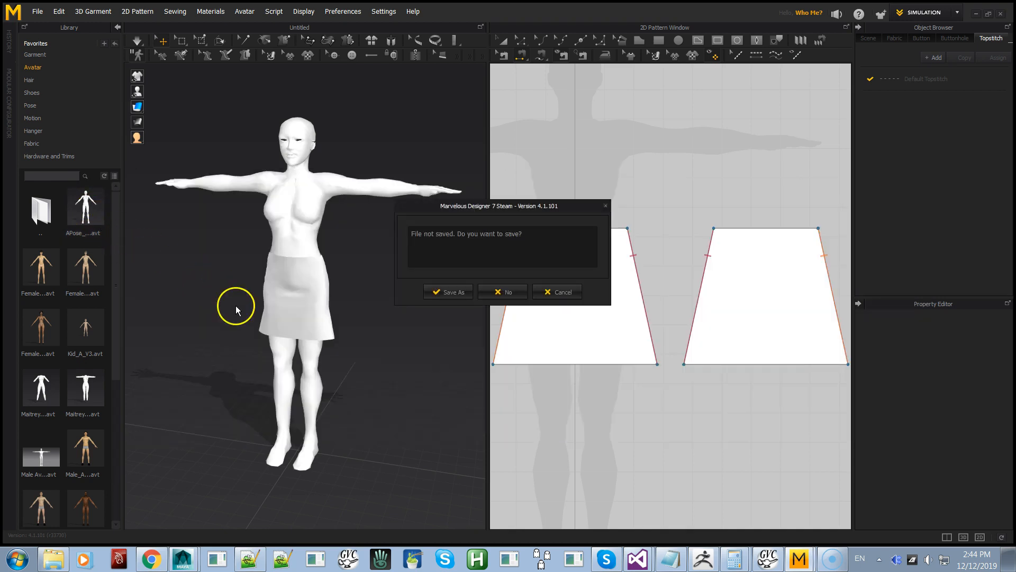
pyautogui.click(505, 292)
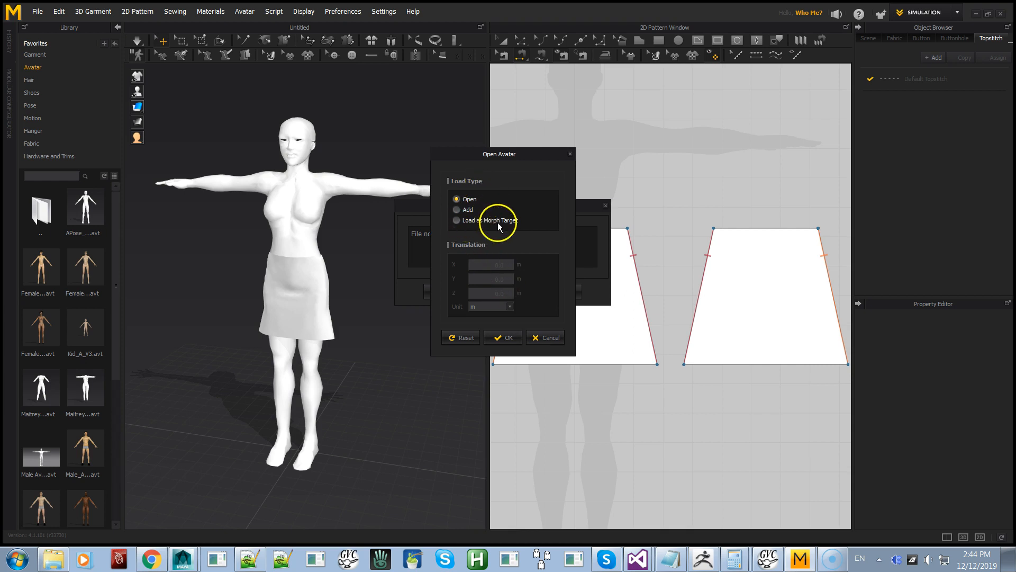
pyautogui.click(456, 220)
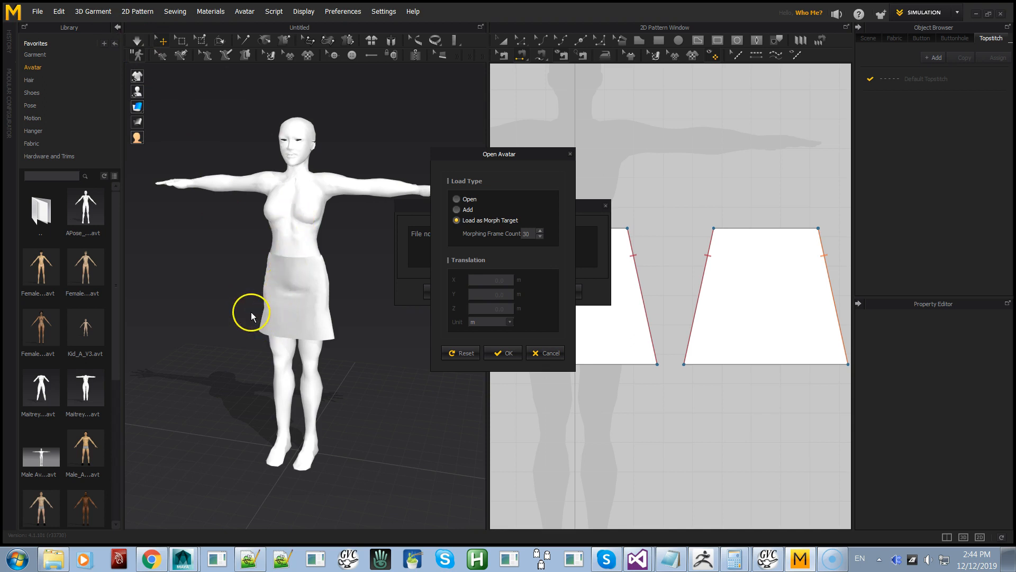
pyautogui.click(507, 353)
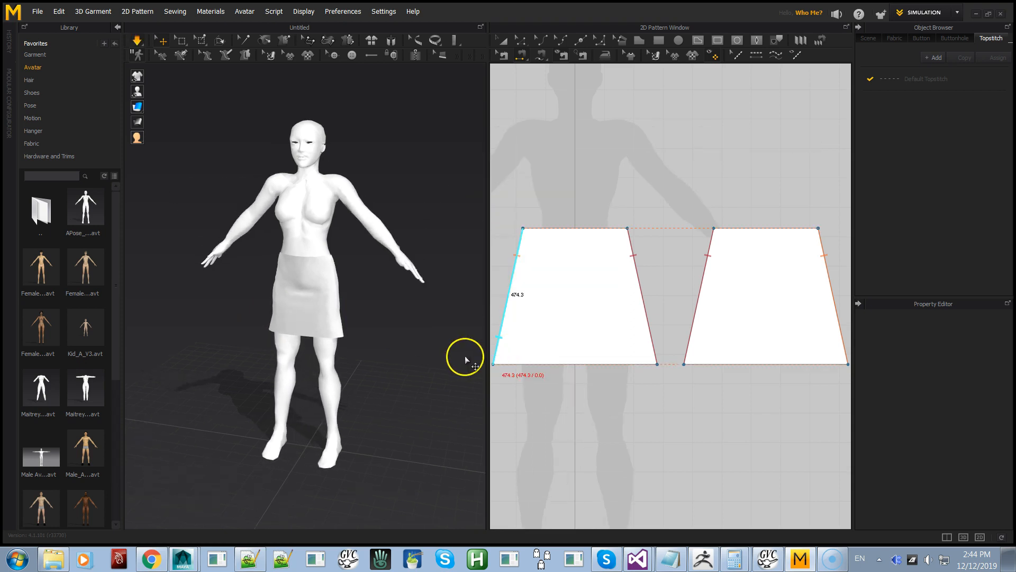
pyautogui.moveTo(405, 354)
pyautogui.mouseDown(button='right')
pyautogui.moveTo(268, 351)
pyautogui.moveTo(411, 340)
pyautogui.mouseUp(button='right')
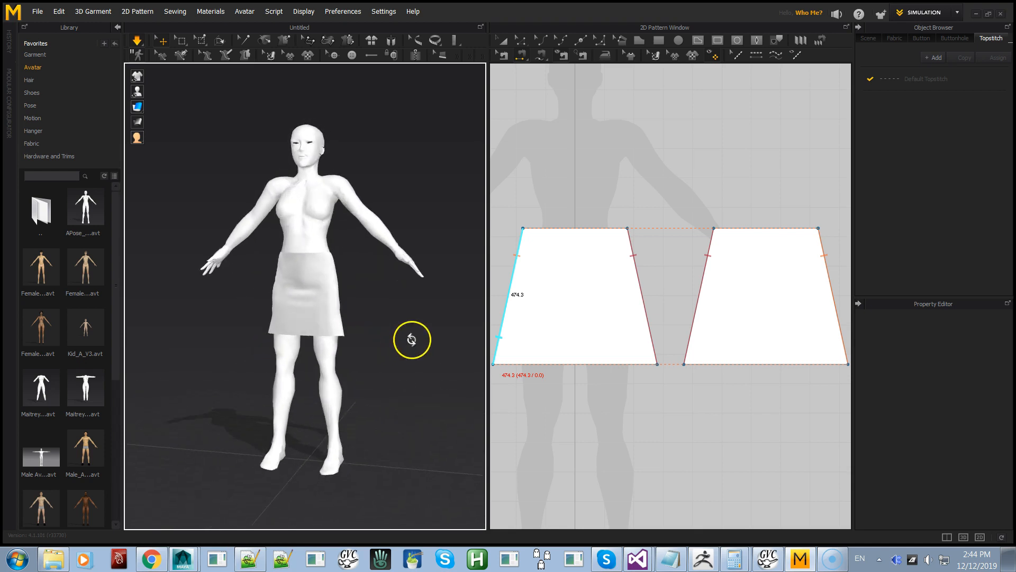
# Inspect the skirt's drape on the A-pose avatar, and stop the simulation
pyautogui.scroll(5, 388, 341)
pyautogui.moveTo(408, 381)
pyautogui.mouseDown(button='right')
pyautogui.moveTo(471, 362)
pyautogui.moveTo(414, 377)
pyautogui.mouseUp(button='right')
pyautogui.scroll(-5, 415, 354)
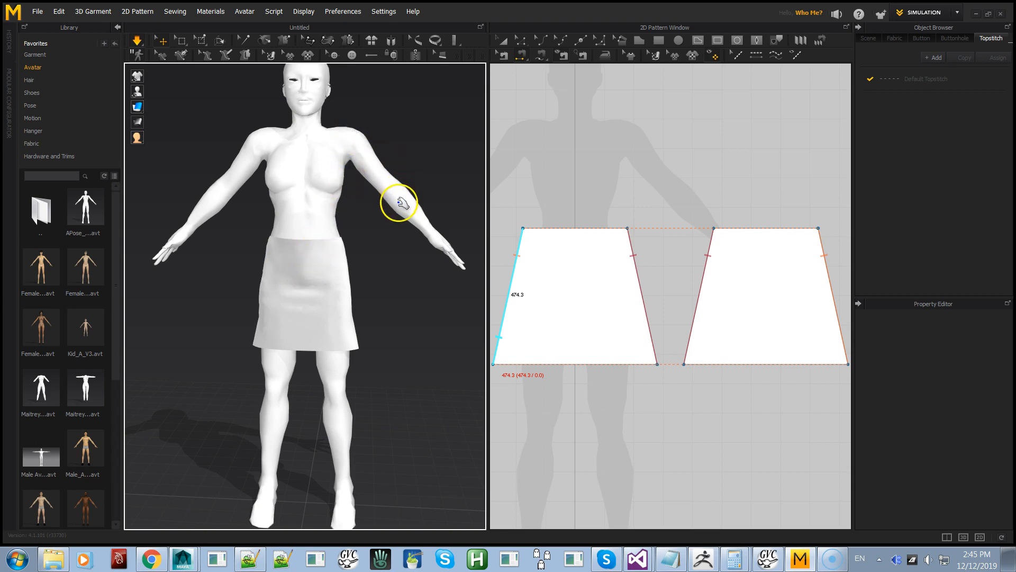
pyautogui.click(136, 42)
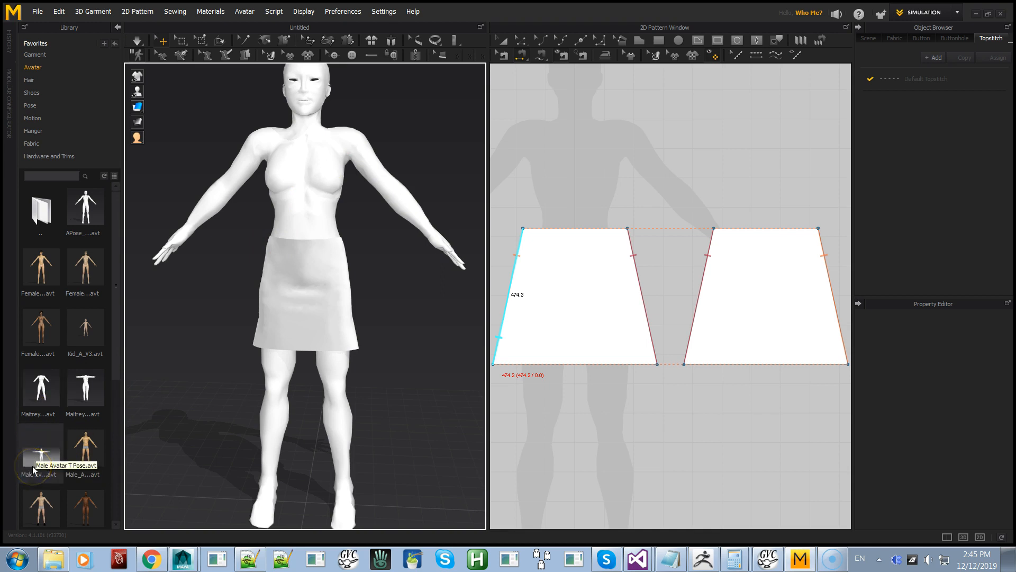
# Load Male Avatar T Pose from the library as a morph target with a morphing frame count of 30, without saving the project
pyautogui.moveTo(34, 468); pyautogui.dragTo(234, 382)
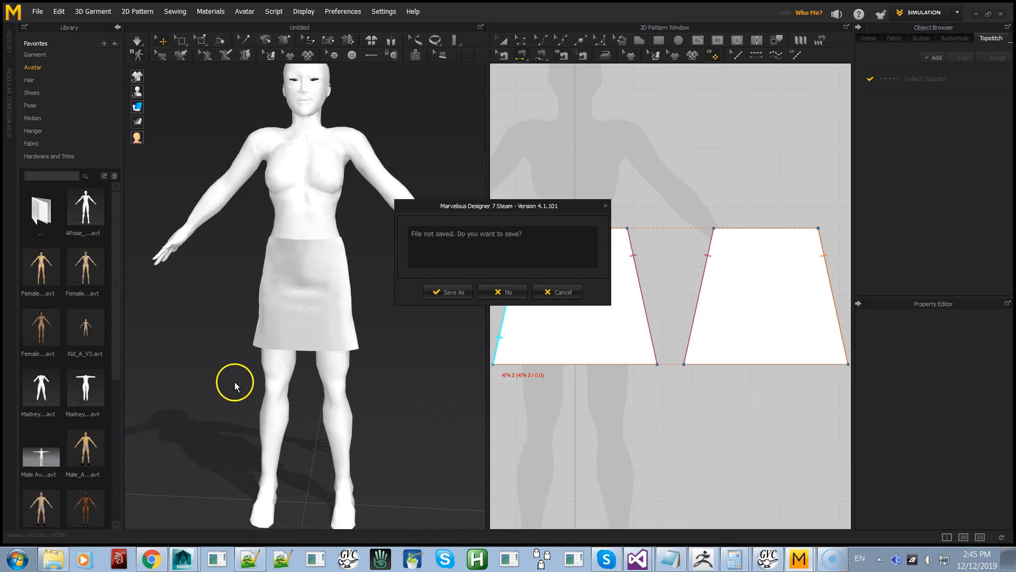
pyautogui.click(515, 290)
pyautogui.click(487, 221)
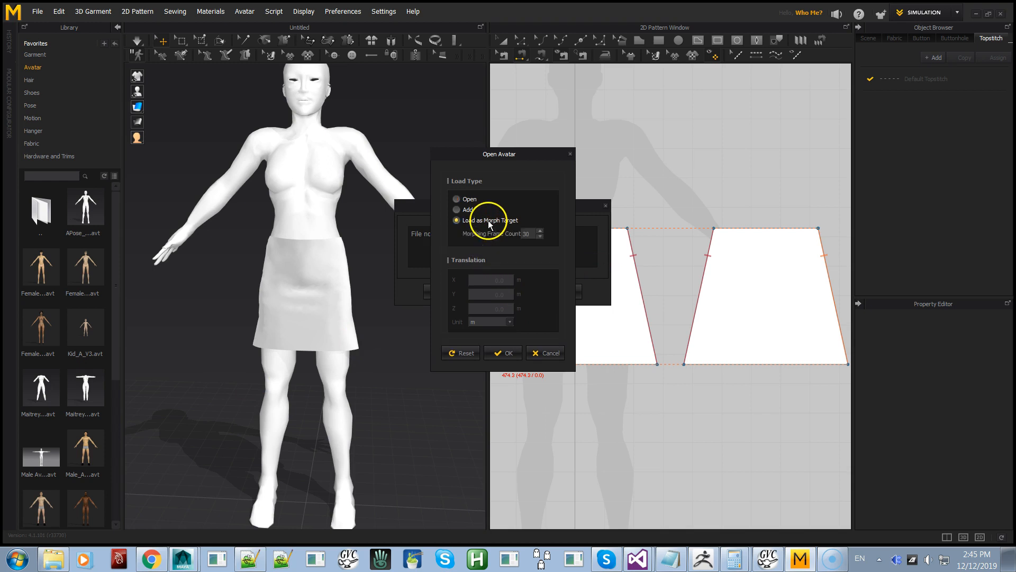
pyautogui.click(504, 353)
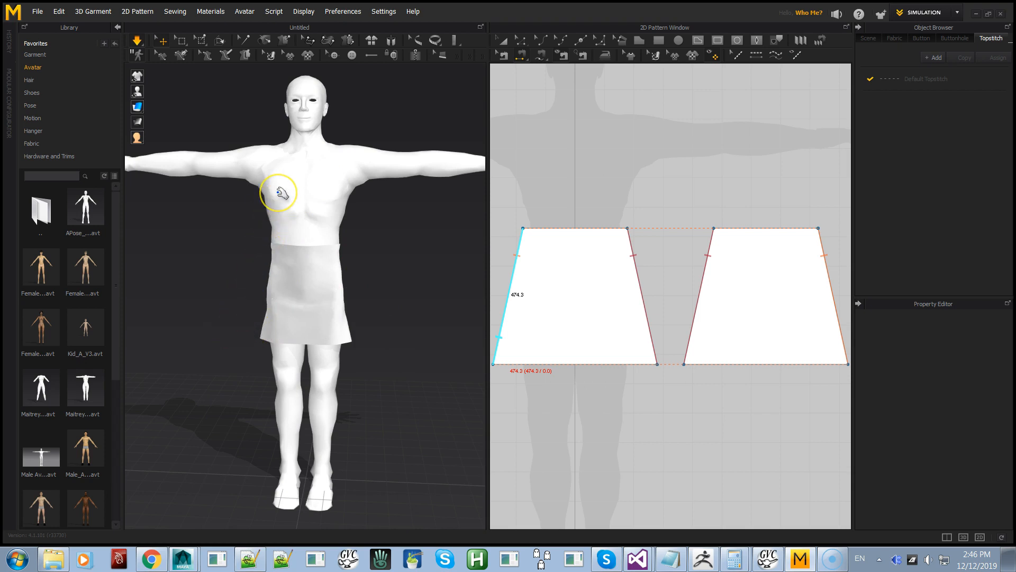
# Switch to Autodesk Maya to view the source avatar mesh, and return to Marvelous Designer
pyautogui.hotkey('alt', 'Tab')
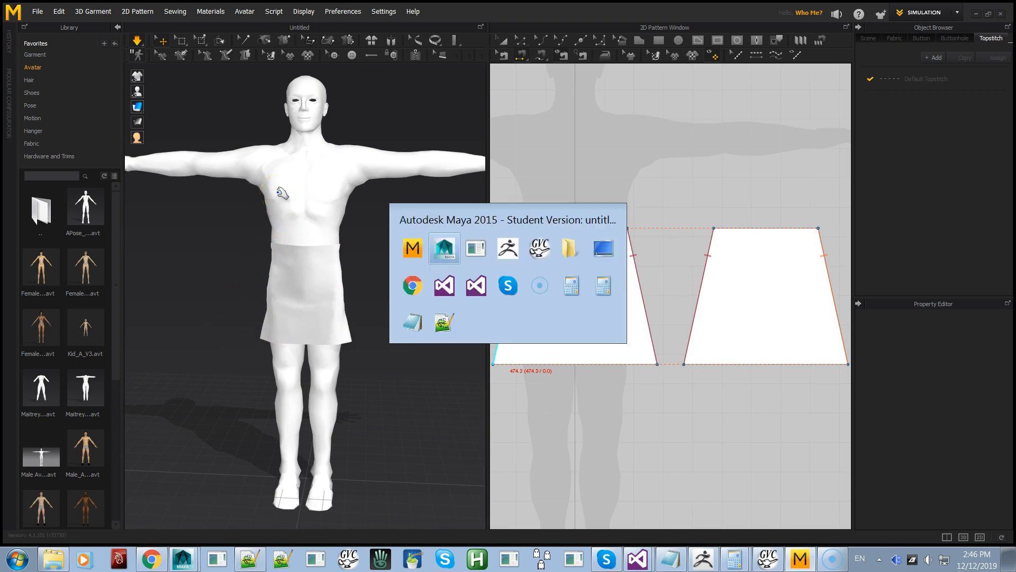
pyautogui.press('Tab')
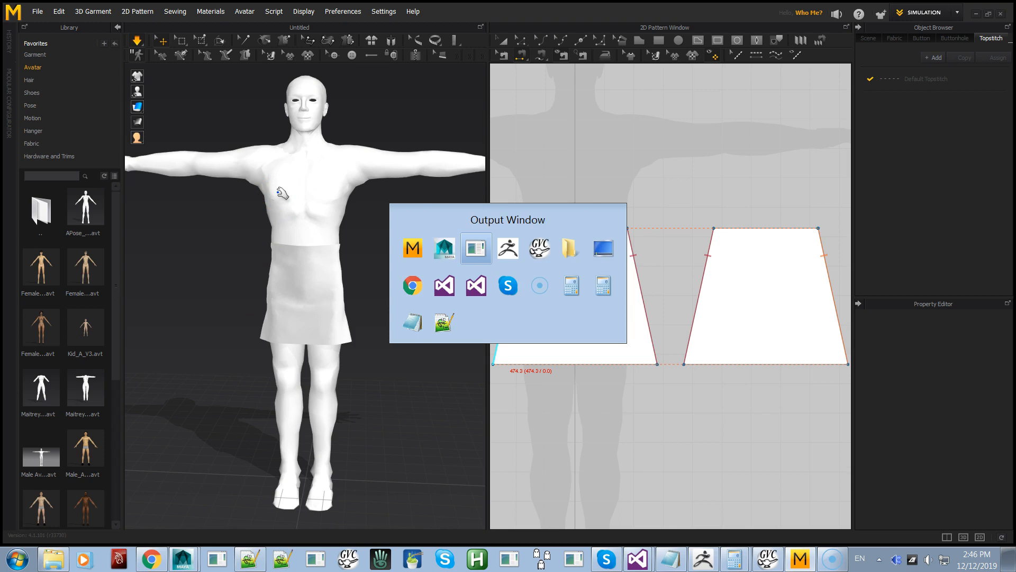
pyautogui.hotkey('shift', 'Tab')
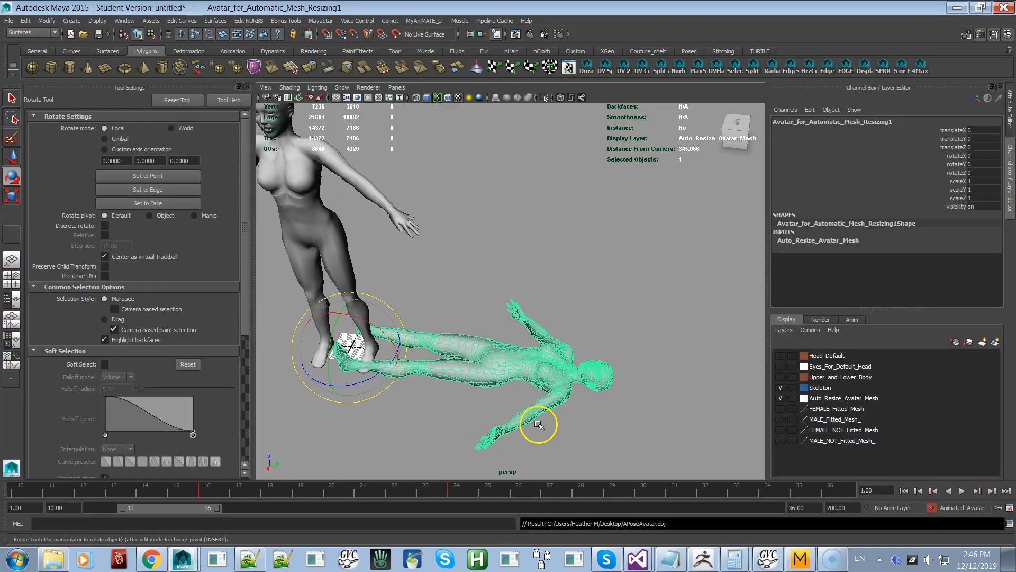
pyautogui.hotkey('alt', 'Tab')
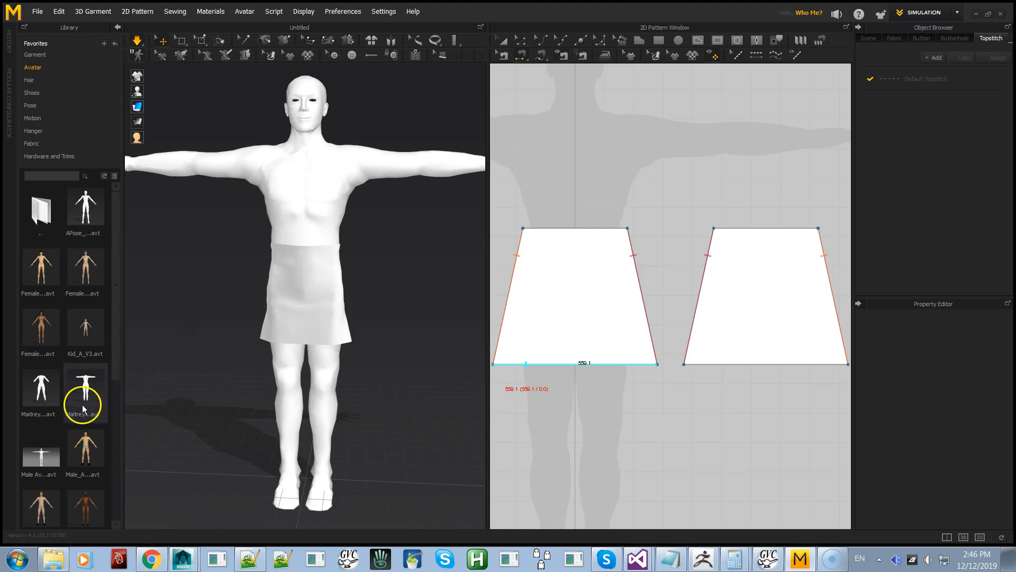
# Stop the simulation and load TPose_SL_Female from the library as a morph target over 30 frames, without saving the project
pyautogui.scroll(-1, 82, 405)
pyautogui.moveTo(84, 390); pyautogui.dragTo(195, 279)
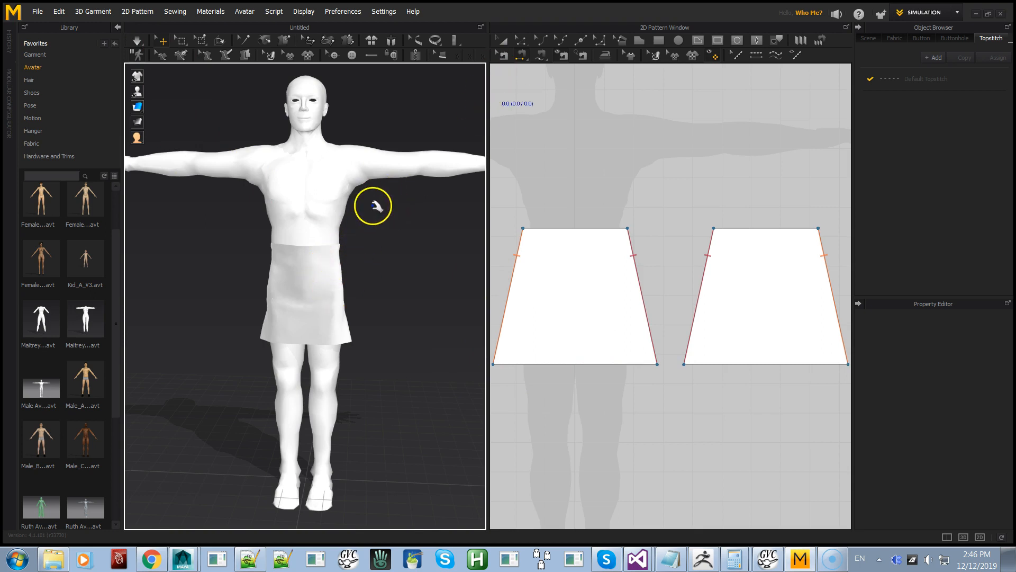
pyautogui.click(635, 265)
pyautogui.click(709, 267)
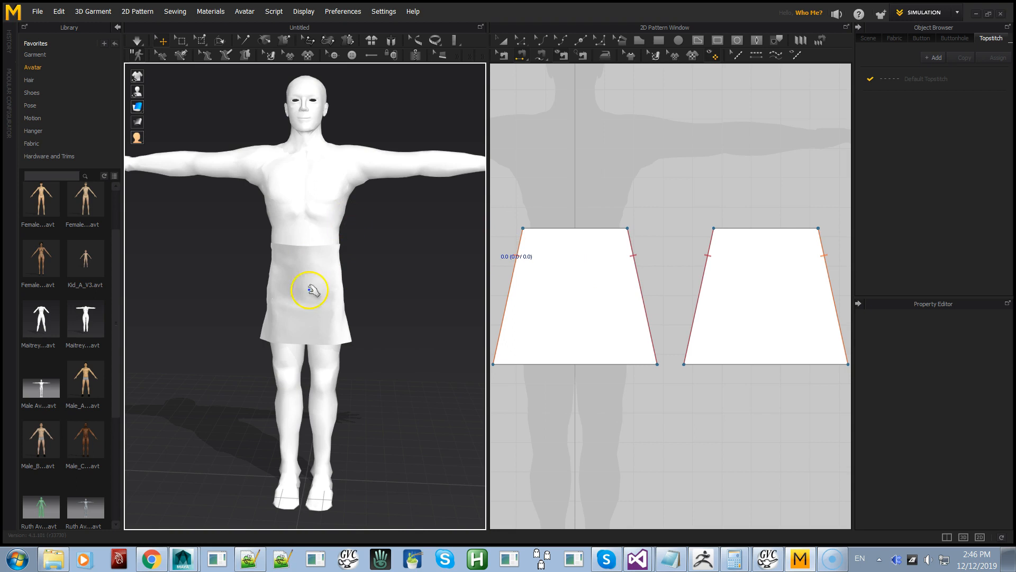
pyautogui.scroll(-3, 100, 422)
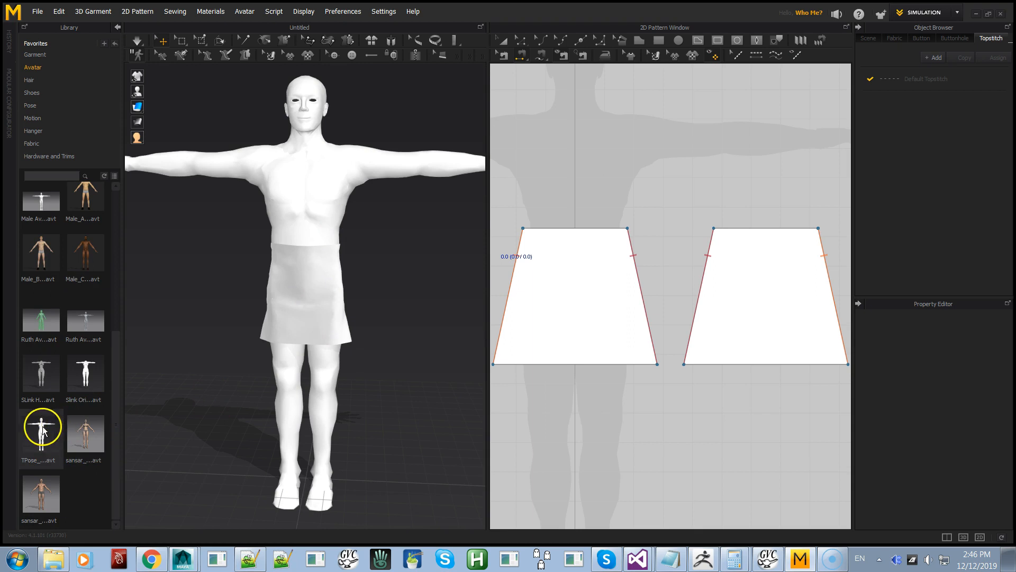
pyautogui.moveTo(32, 439)
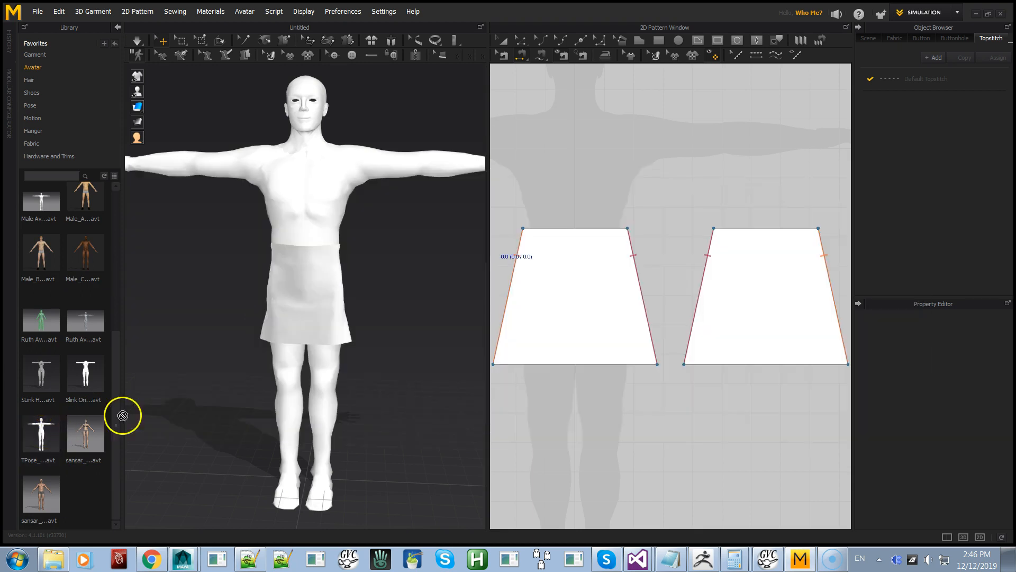
pyautogui.moveTo(365, 374); pyautogui.dragTo(365, 374)
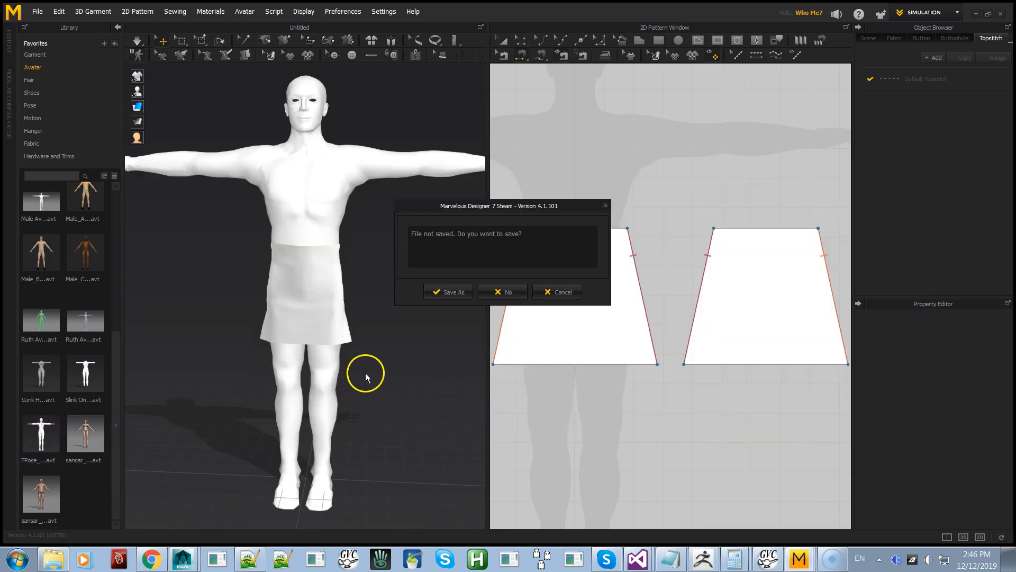
pyautogui.click(497, 292)
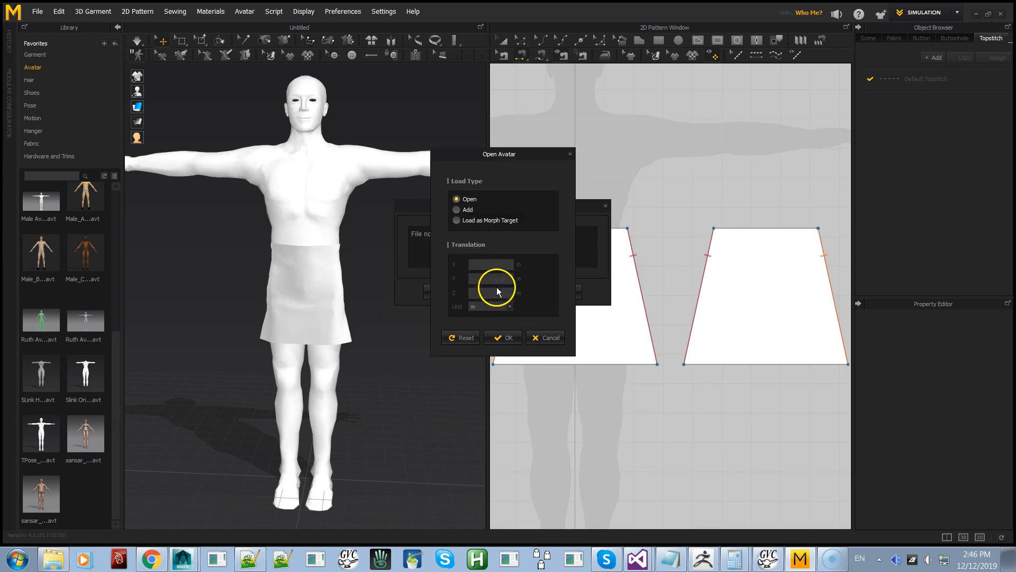
pyautogui.click(485, 221)
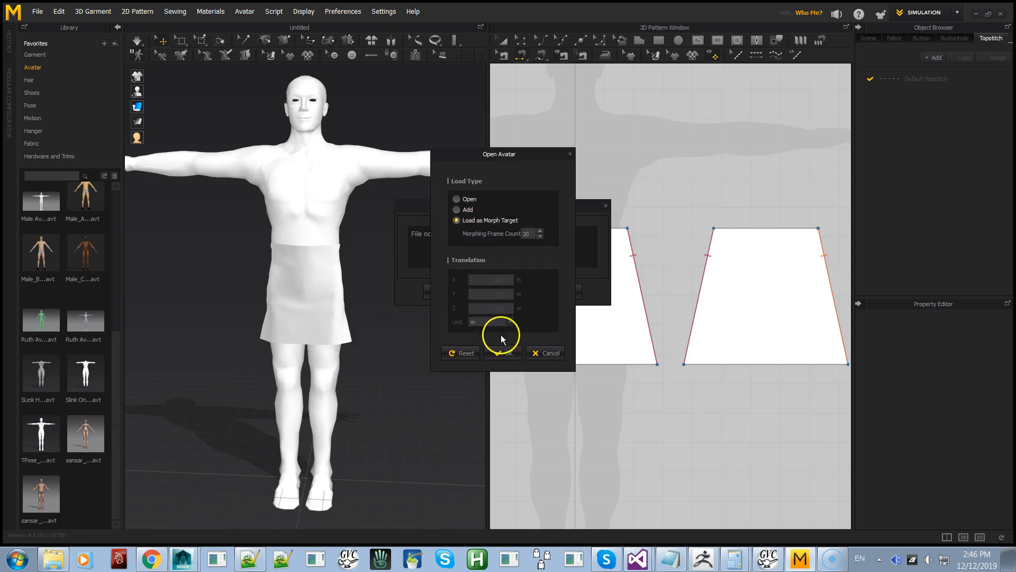
pyautogui.click(501, 354)
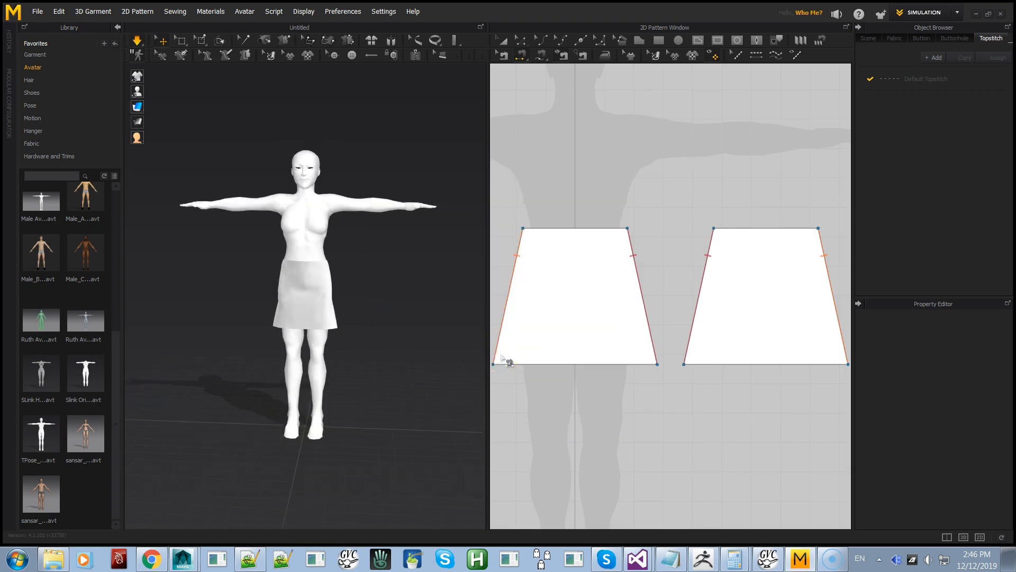
# Simulate the skirt on the T-pose female avatar while pulling its waist up at the hips, and stop the simulation
pyautogui.click(501, 359)
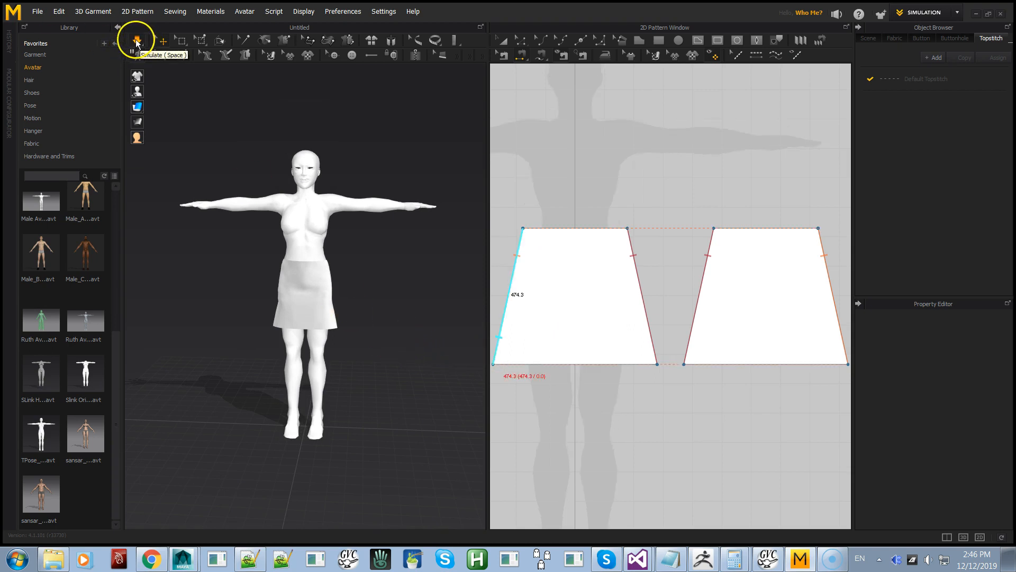
pyautogui.click(328, 279)
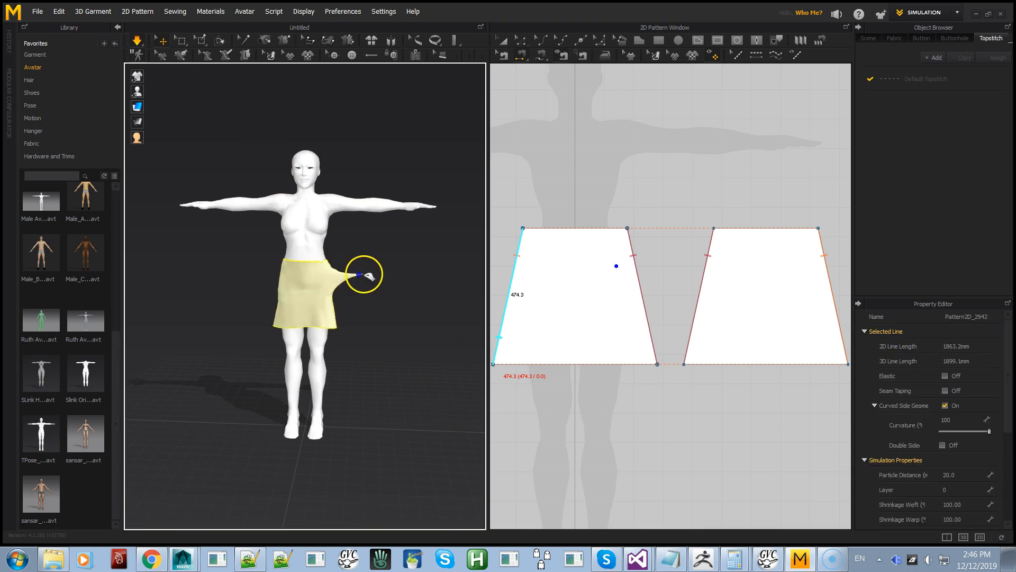
pyautogui.moveTo(324, 268)
pyautogui.mouseDown()
pyautogui.moveTo(340, 254)
pyautogui.moveTo(284, 261)
pyautogui.moveTo(281, 248)
pyautogui.mouseUp()
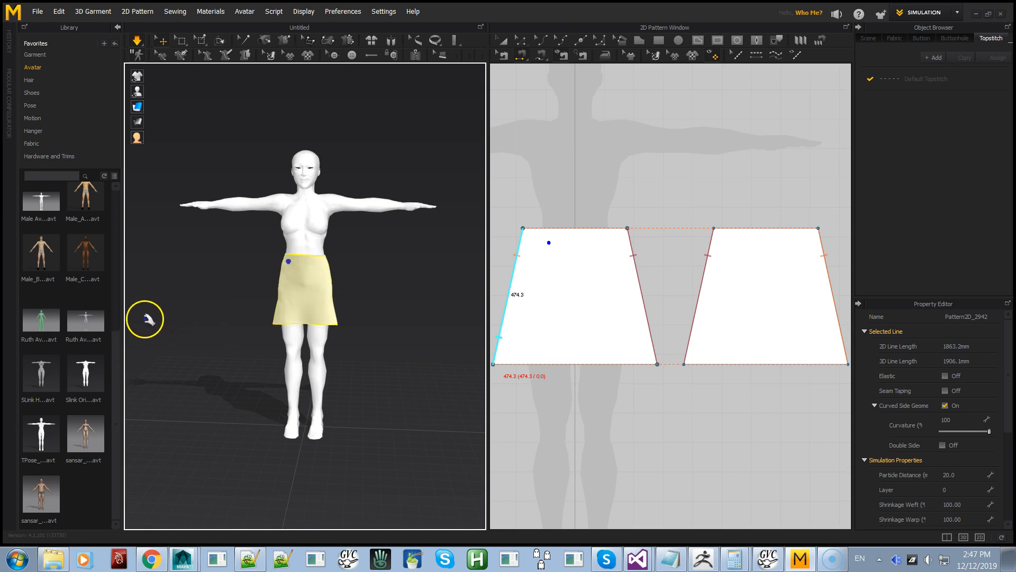
pyautogui.press('space')
# Load APose_SL_Female from the library as a morph target with a morphing frame count of 30, without saving the project
pyautogui.scroll(5, 99, 296)
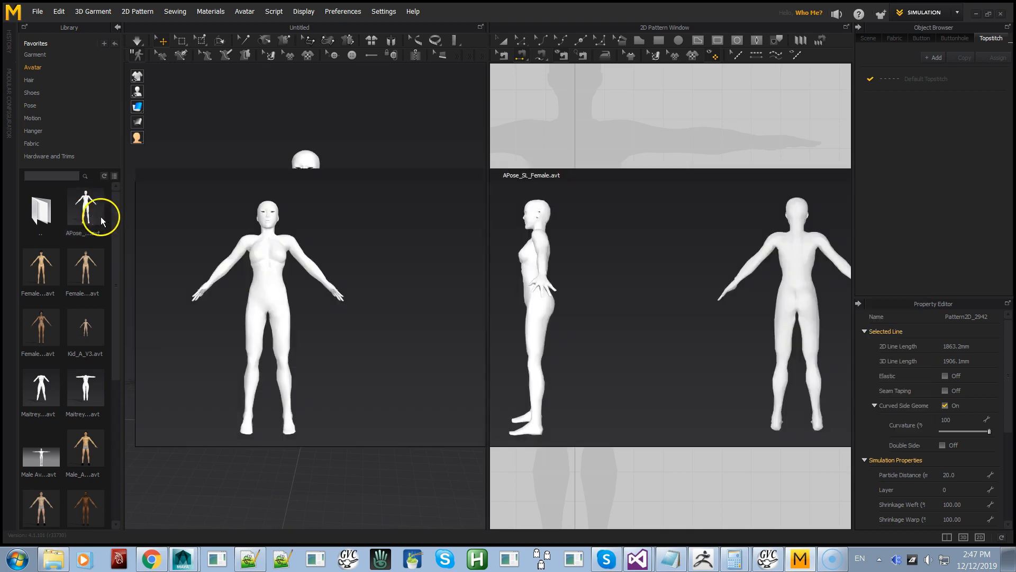
pyautogui.hotkey('ctrl', 'n')
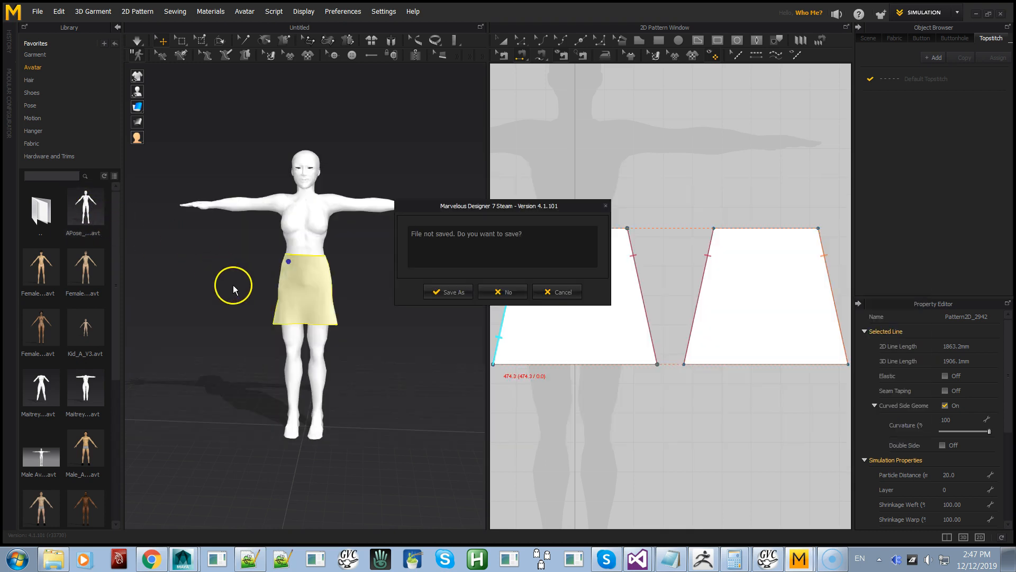
pyautogui.click(493, 292)
pyautogui.click(496, 220)
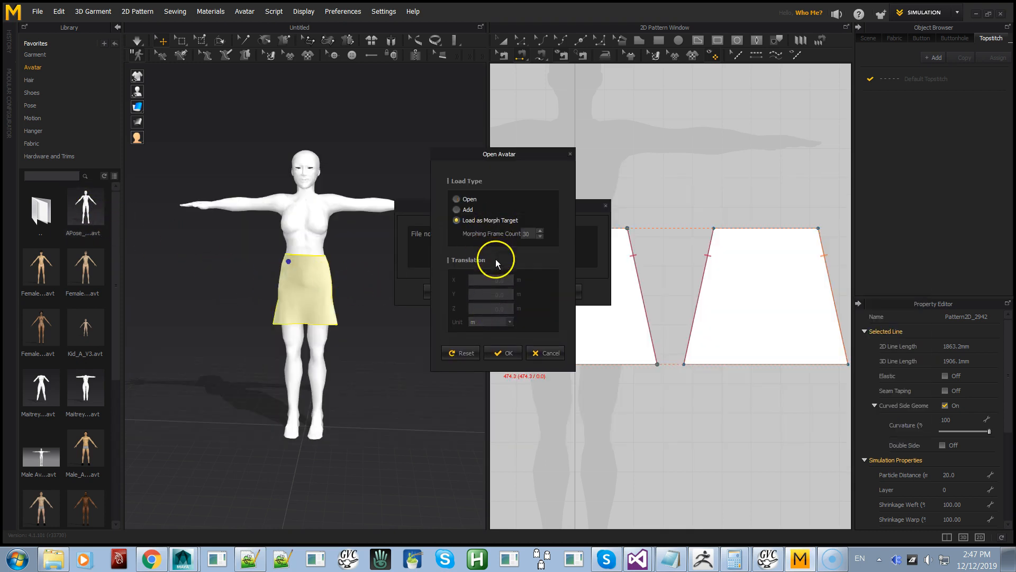
pyautogui.click(503, 350)
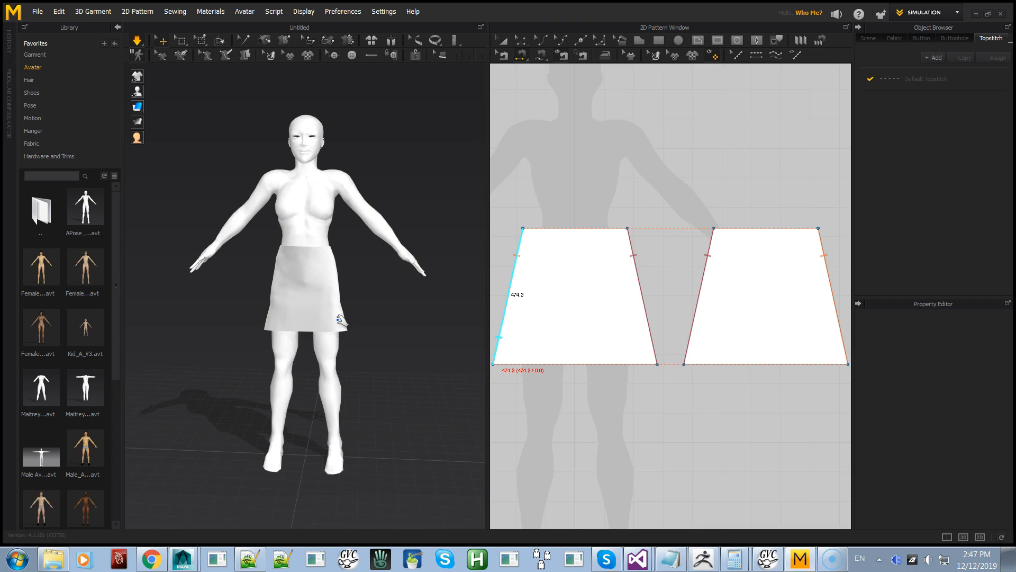
# Stop the simulation and inspect the skirt on the A-pose avatar from the front and side
pyautogui.click(311, 306)
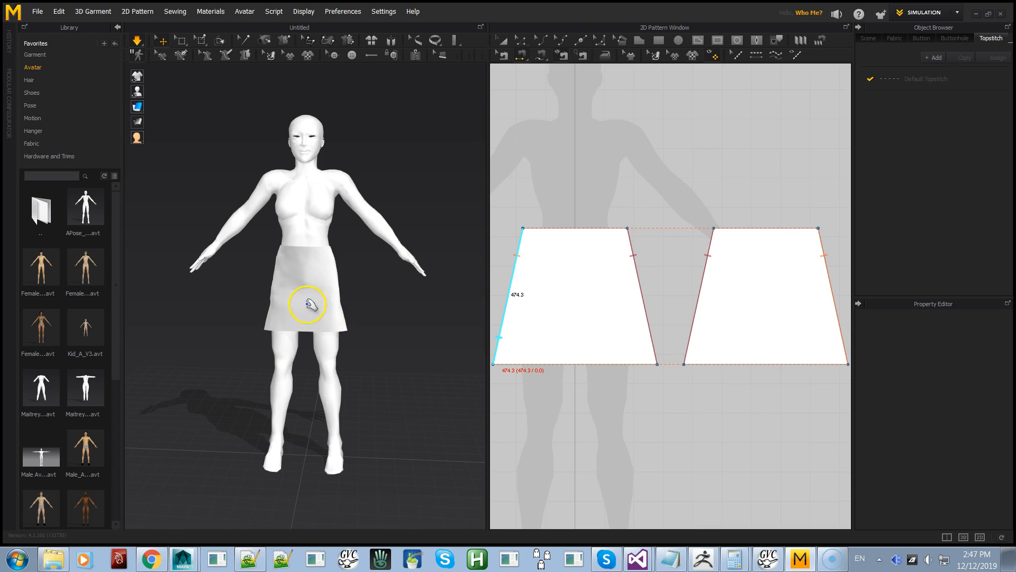
pyautogui.moveTo(315, 319)
pyautogui.mouseDown()
pyautogui.moveTo(311, 356)
pyautogui.moveTo(308, 307)
pyautogui.mouseUp()
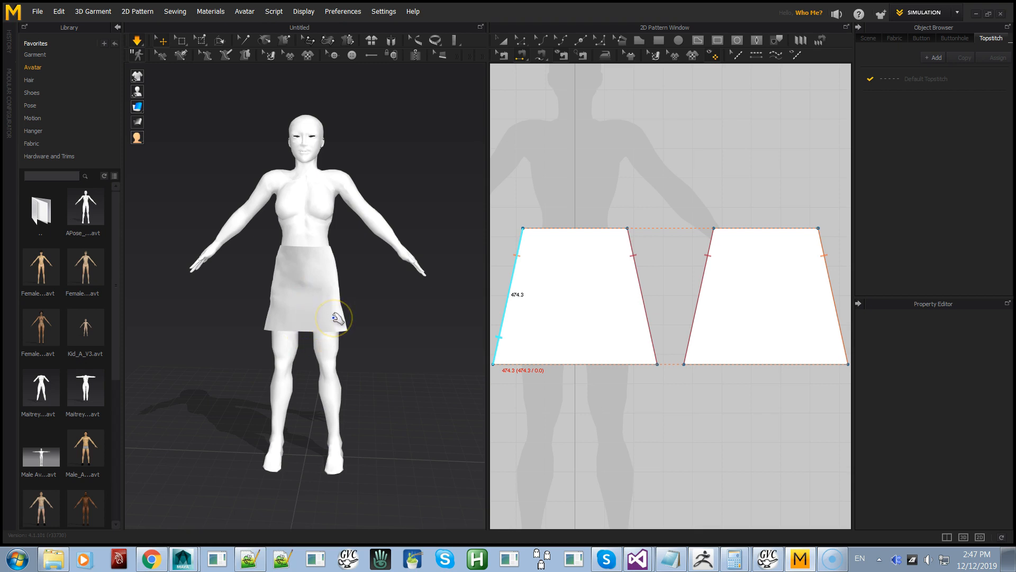
pyautogui.press('space')
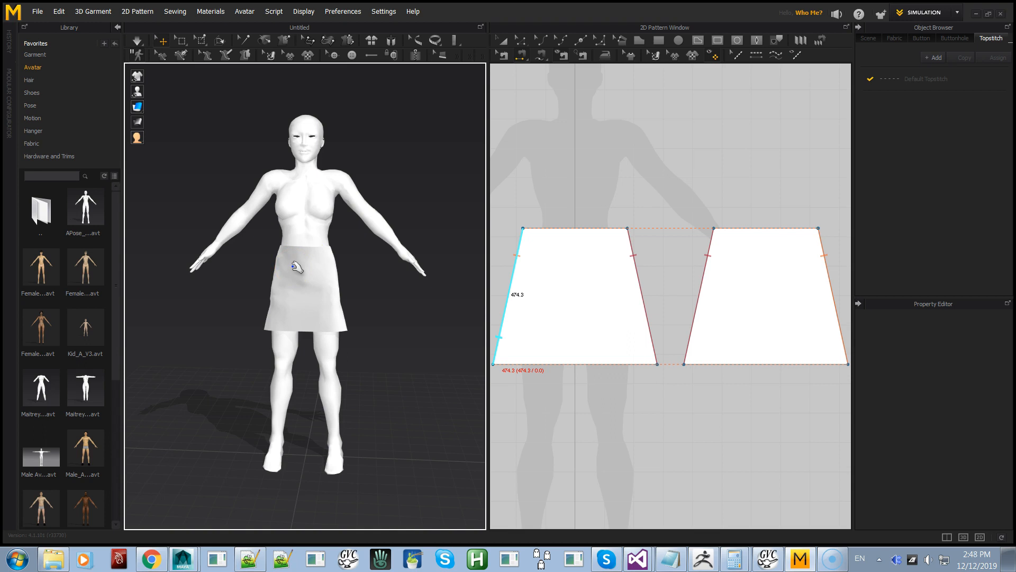
pyautogui.moveTo(356, 281)
pyautogui.mouseDown(button='right')
pyautogui.moveTo(323, 291)
pyautogui.moveTo(204, 286)
pyautogui.moveTo(277, 261)
pyautogui.moveTo(349, 290)
pyautogui.moveTo(355, 313)
pyautogui.moveTo(415, 279)
pyautogui.moveTo(352, 291)
pyautogui.moveTo(352, 302)
pyautogui.moveTo(355, 281)
pyautogui.mouseUp(button='right')
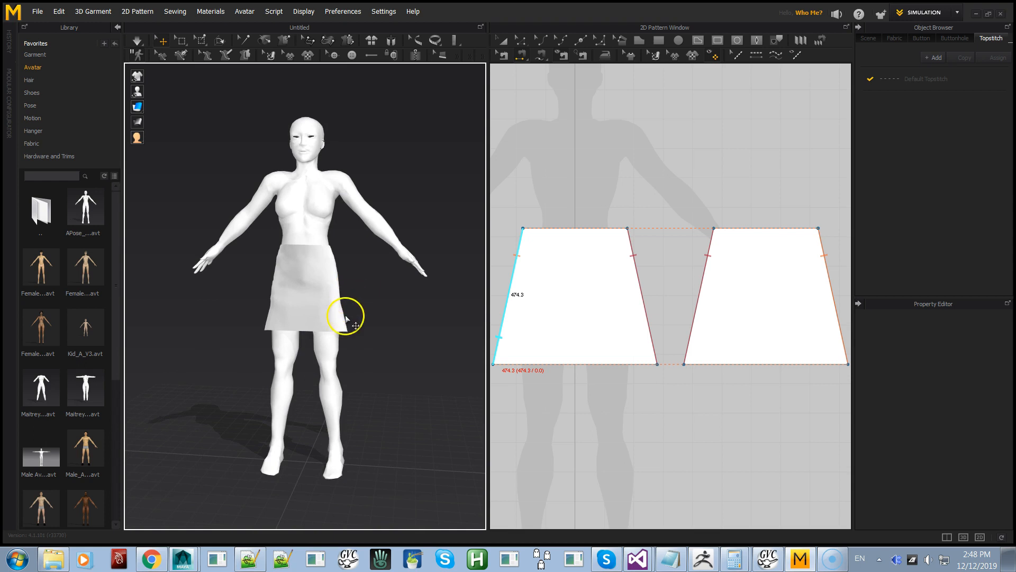
pyautogui.click(345, 314)
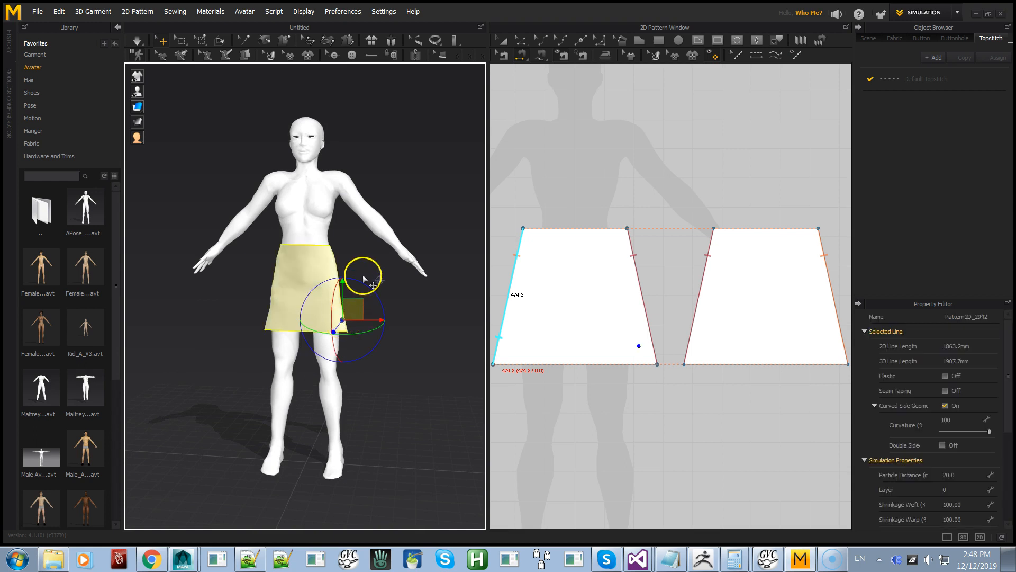
pyautogui.moveTo(381, 288); pyautogui.dragTo(238, 291, button='right')
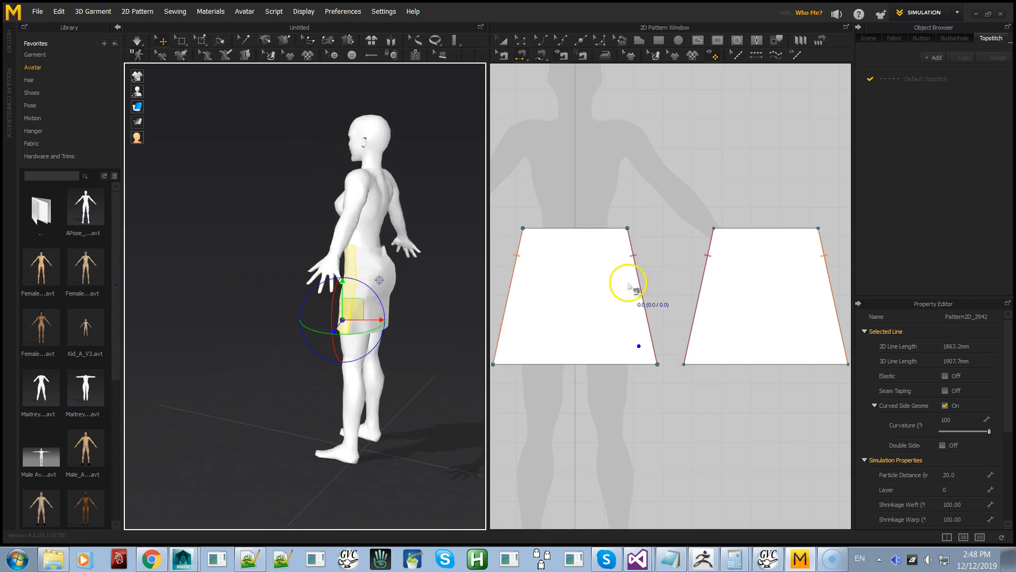
# Select both the front and back skirt patterns in the 2D pattern layout
pyautogui.click(610, 289)
pyautogui.press('a')
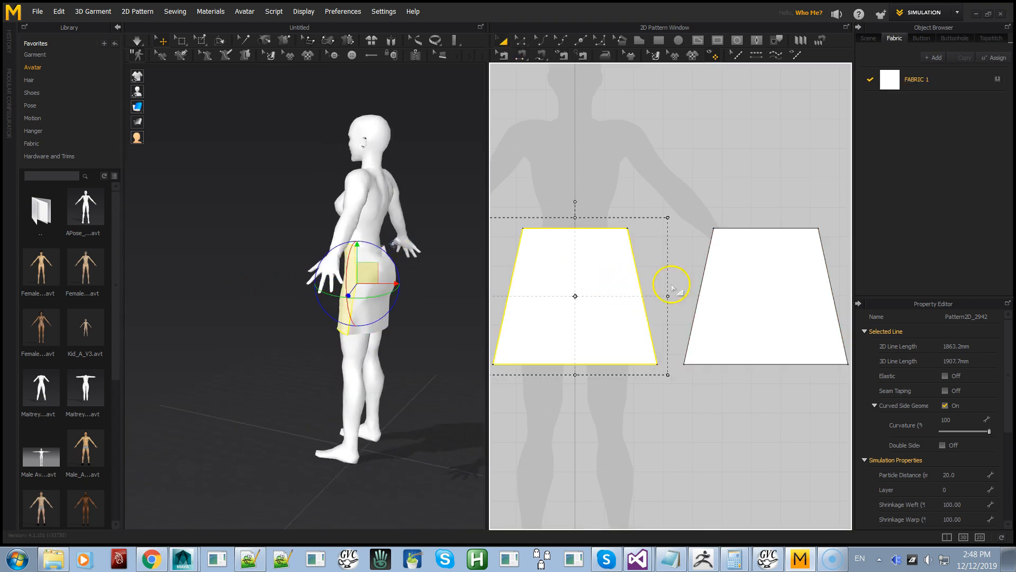
pyautogui.keyDown('shift'); pyautogui.click(762, 275); pyautogui.keyUp('shift')
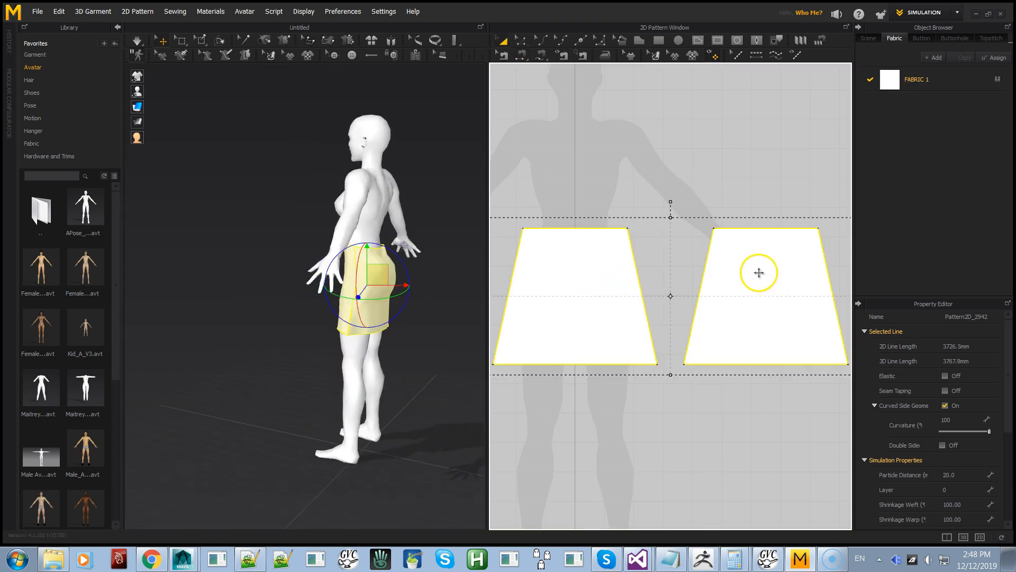
# Export the skirt as an OBJ named SimpleSkirt on the Desktop, with avatars excluded, Single Object, Weld, Thin and mm scale
pyautogui.click(37, 11)
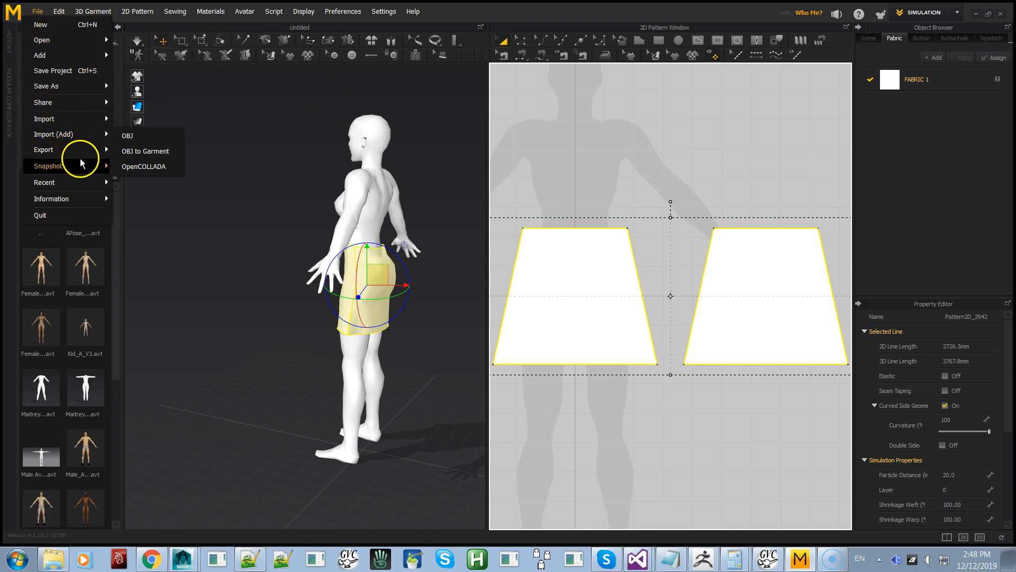
pyautogui.moveTo(83, 152)
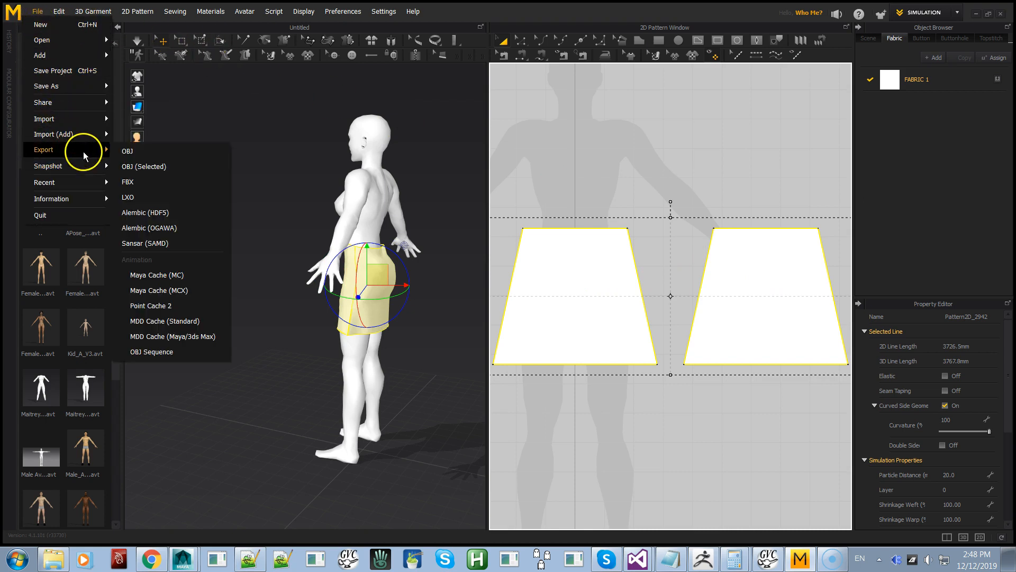
pyautogui.click(156, 153)
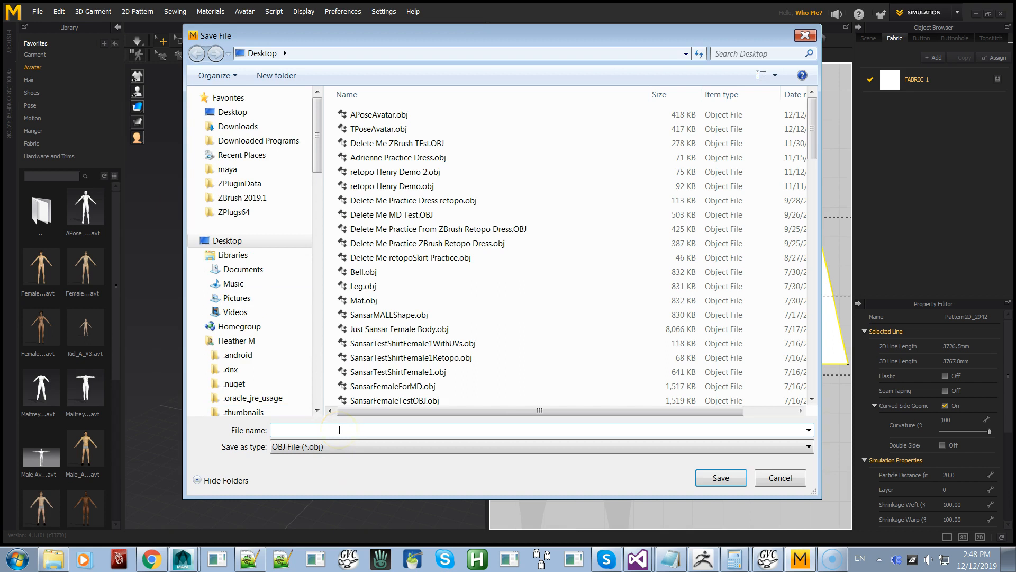
pyautogui.write('Simple')
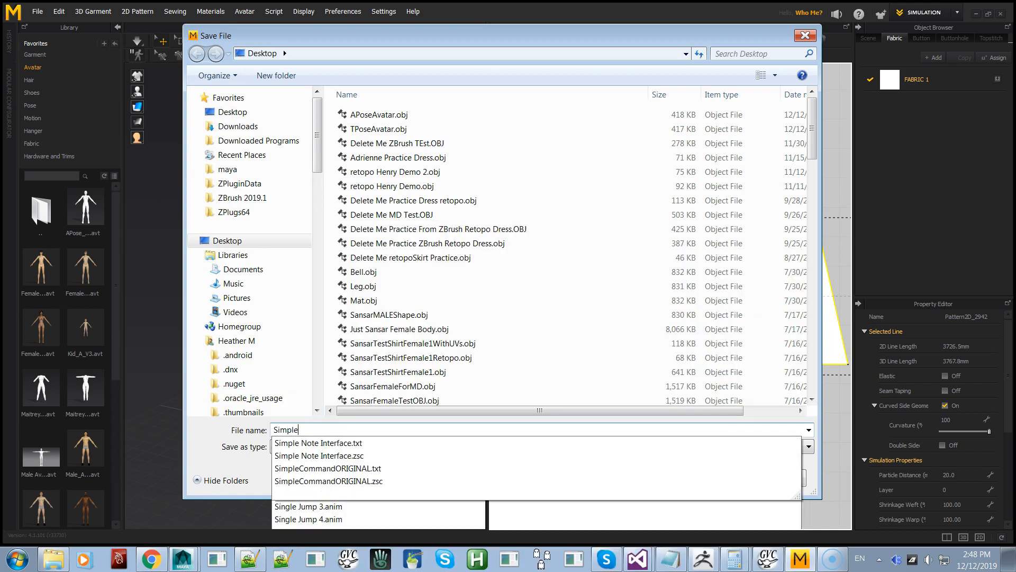
pyautogui.write('Skirt')
pyautogui.press('Return')
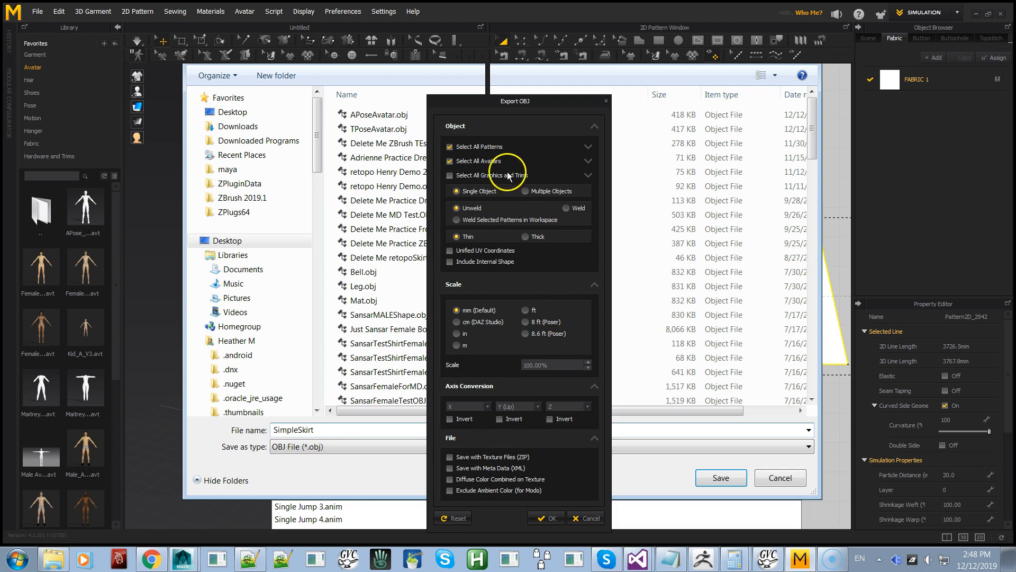
pyautogui.click(468, 160)
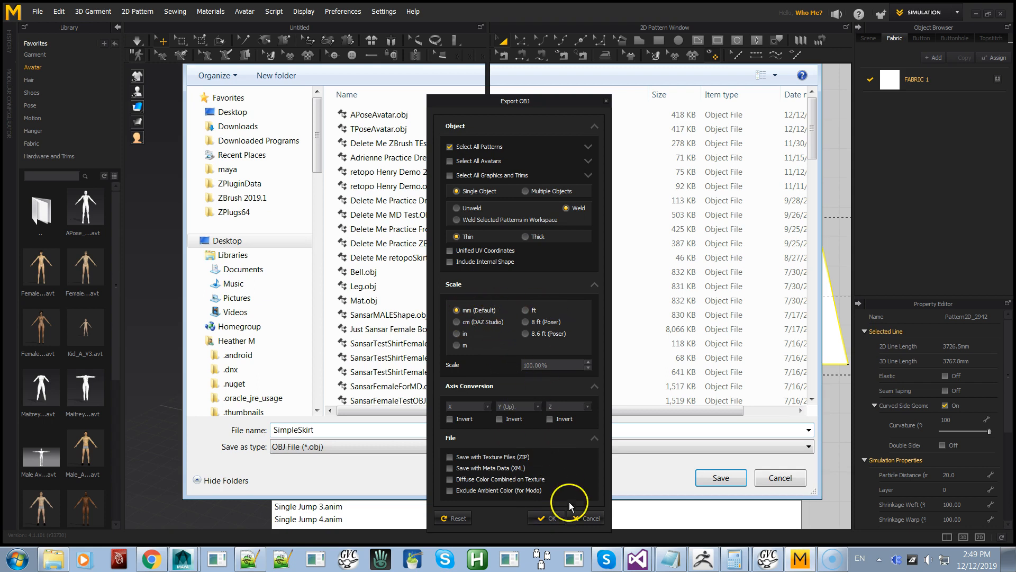
pyautogui.click(545, 518)
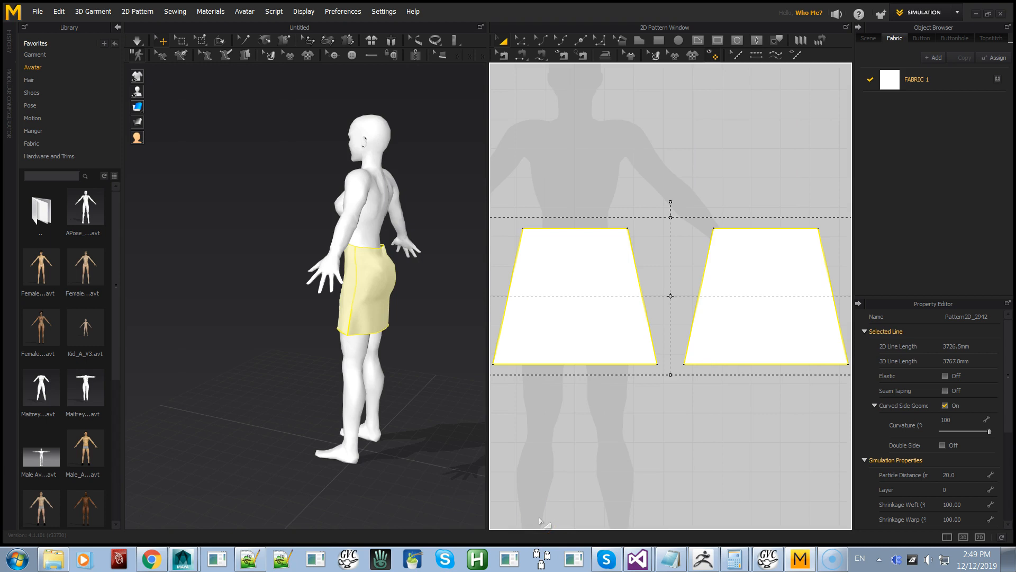
# Switch to Maya and import SimpleSkirt.obj from the Desktop
pyautogui.hotkey('alt', 'Tab')
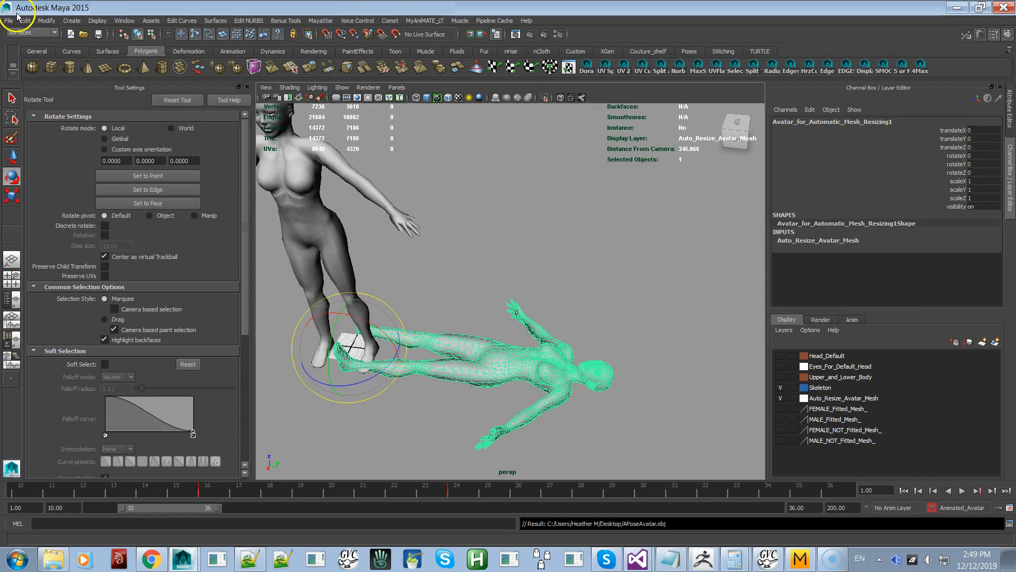
pyautogui.click(9, 20)
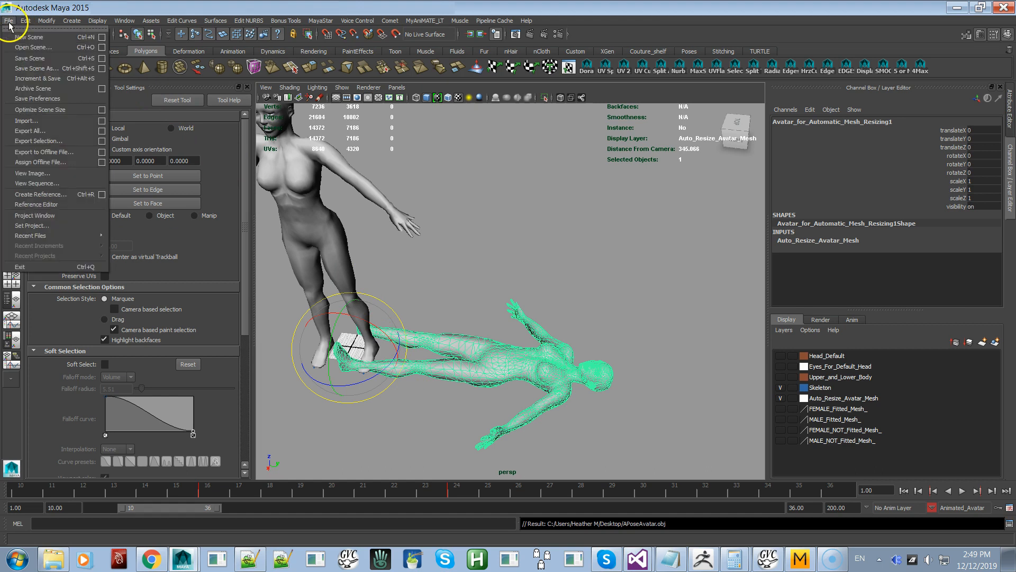
pyautogui.click(25, 120)
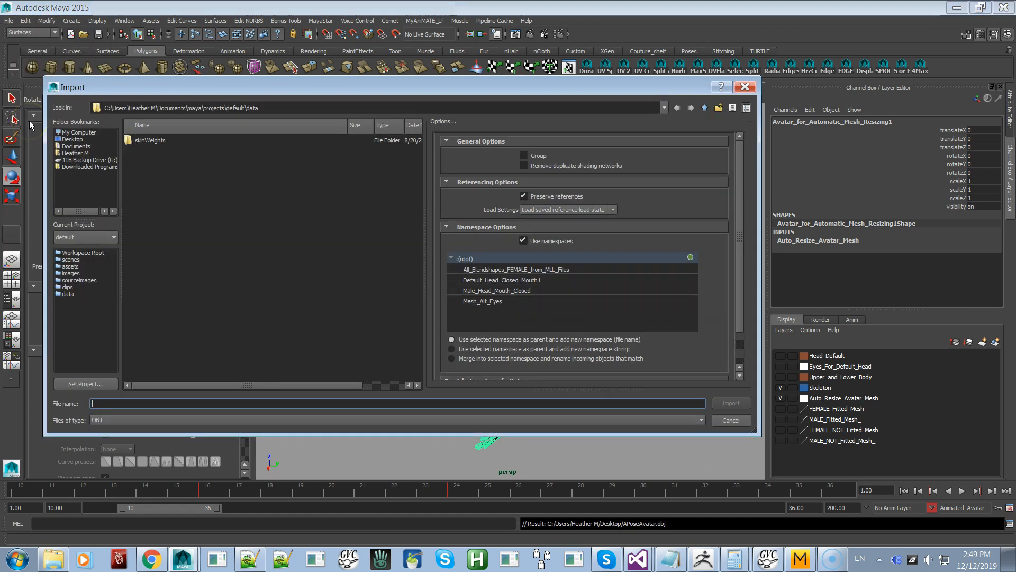
pyautogui.click(77, 140)
pyautogui.click(154, 141)
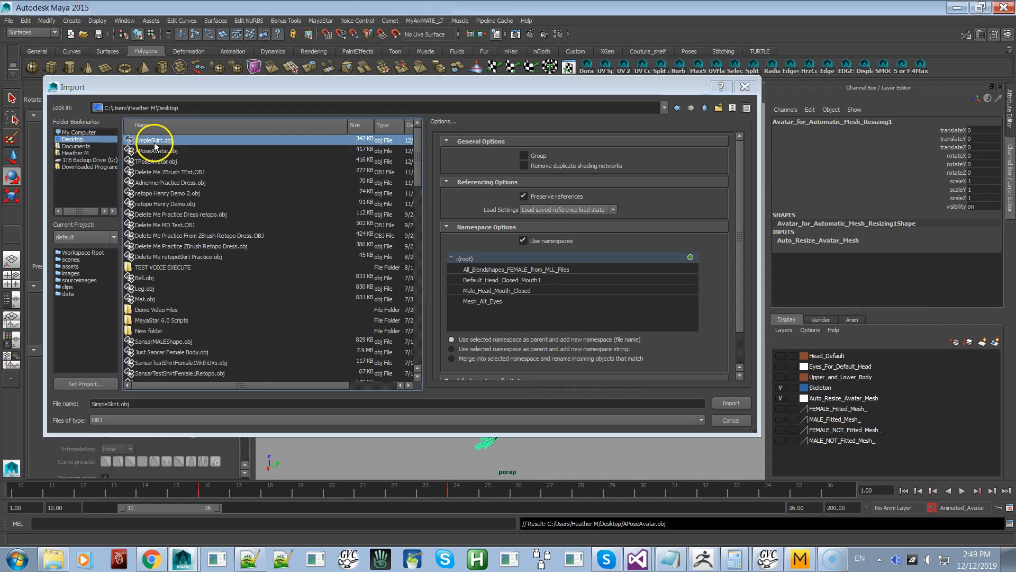
pyautogui.doubleClick(154, 142)
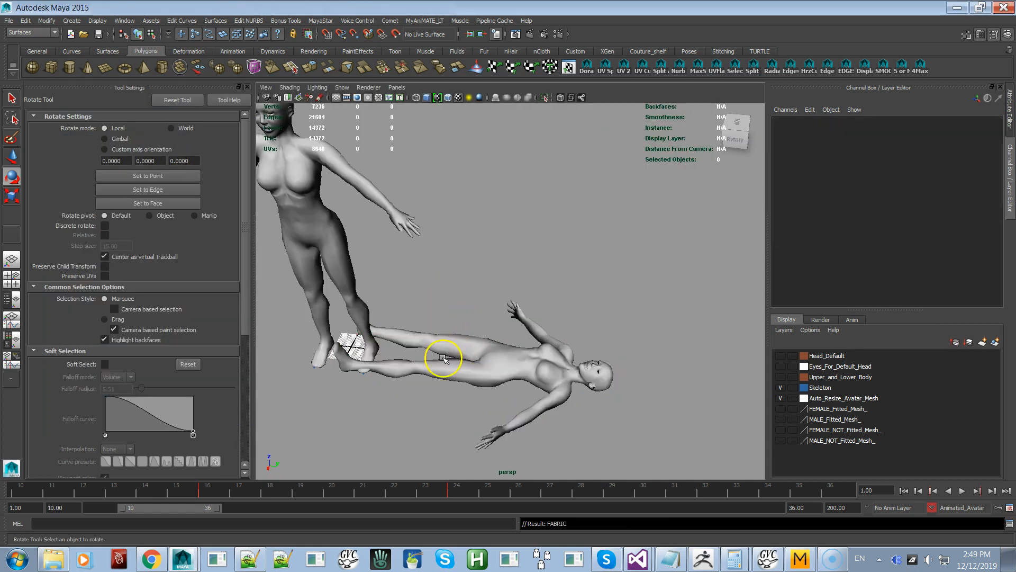
# Select the imported SimpleSkirt:Mesh in the Outliner and frame it in the perspective view
pyautogui.keyDown('alt'); pyautogui.moveTo(432, 358); pyautogui.dragTo(463, 356, button='right'); pyautogui.keyUp('alt')
pyautogui.keyDown('alt'); pyautogui.moveTo(463, 356); pyautogui.dragTo(704, 317, button='middle'); pyautogui.keyUp('alt')
pyautogui.keyDown('alt'); pyautogui.moveTo(642, 297); pyautogui.dragTo(778, 391, button='right'); pyautogui.keyUp('alt')
pyautogui.click(780, 398)
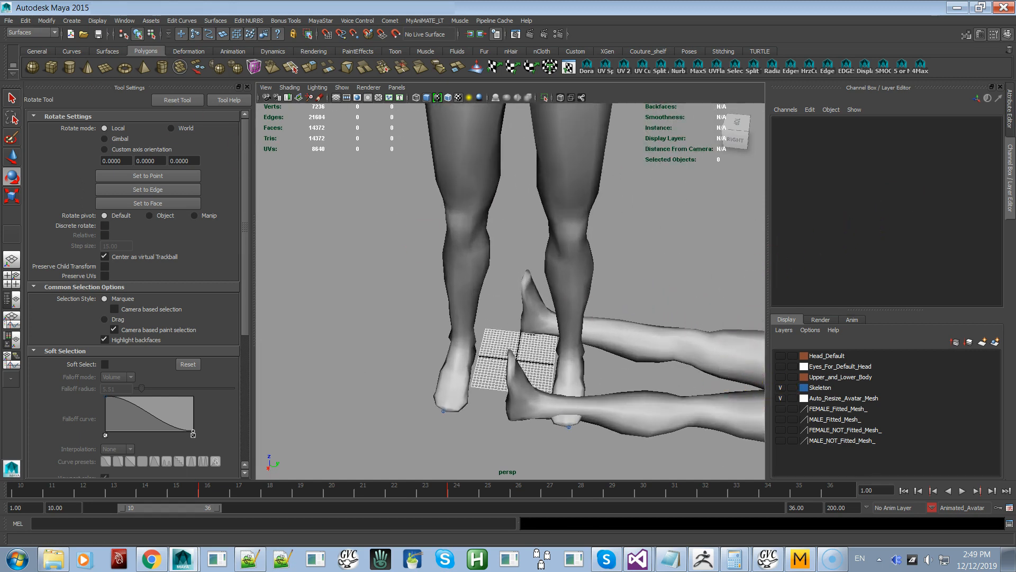
pyautogui.click(125, 20)
pyautogui.moveTo(143, 69)
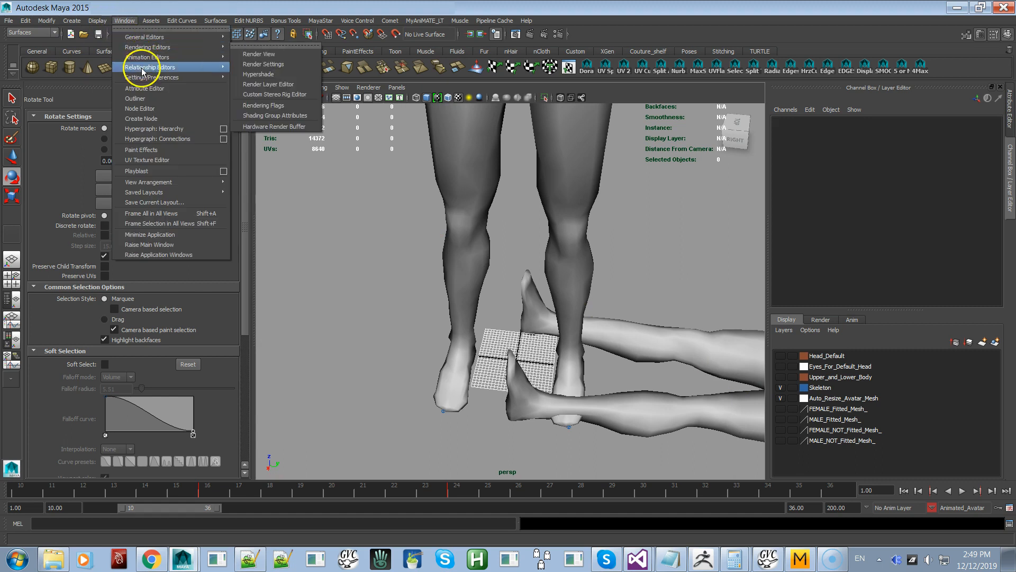
pyautogui.click(154, 100)
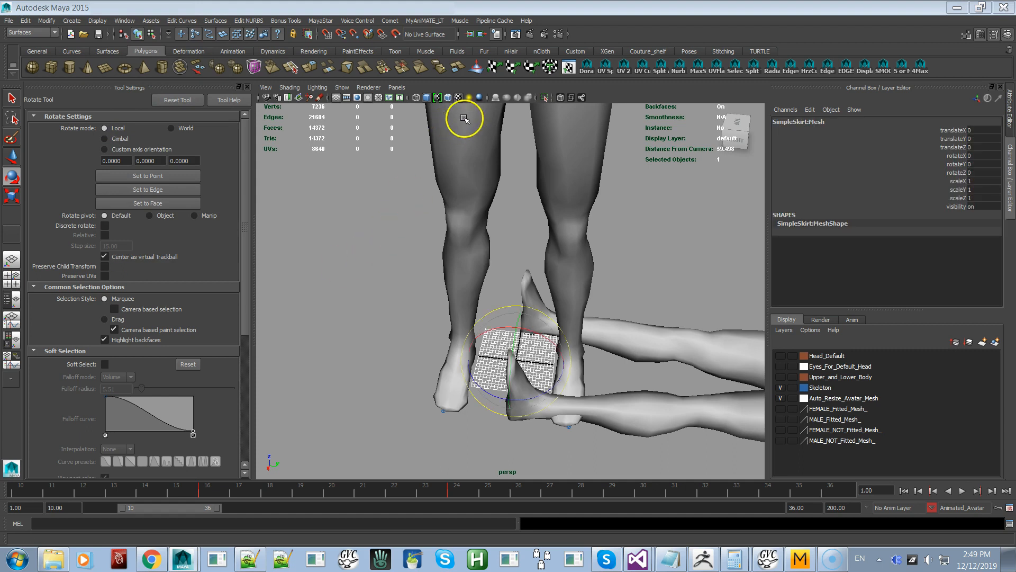
pyautogui.click(619, 92)
pyautogui.press('f')
# Set the skirt mesh's scale X, Y and Z to 0.1 and check its fit on the lying avatar
pyautogui.keyDown('alt'); pyautogui.moveTo(526, 333); pyautogui.dragTo(408, 208, button='right'); pyautogui.keyUp('alt')
pyautogui.keyDown('alt'); pyautogui.moveTo(452, 304); pyautogui.dragTo(481, 297); pyautogui.keyUp('alt')
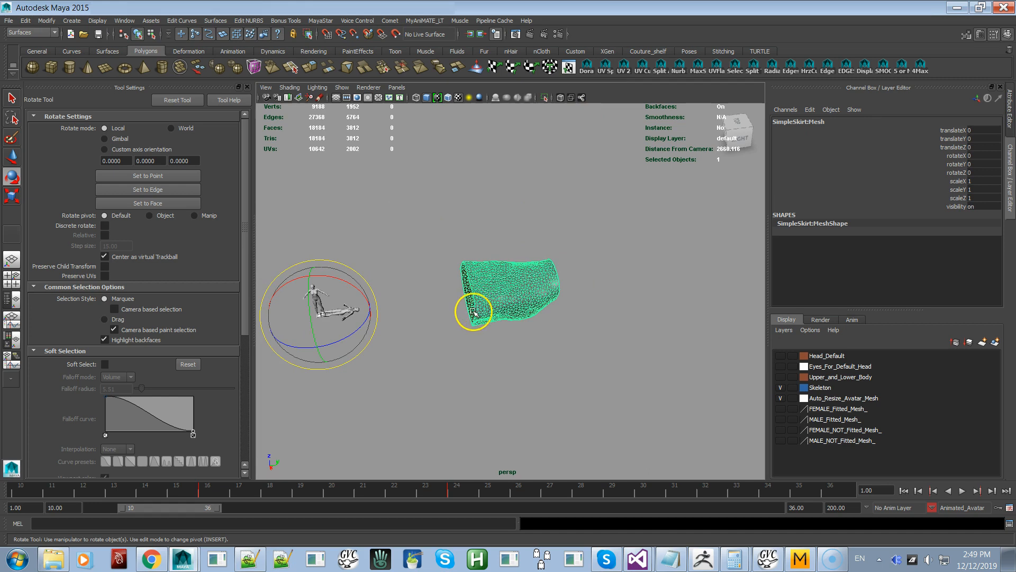
pyautogui.keyDown('alt'); pyautogui.moveTo(588, 265); pyautogui.dragTo(365, 353, button='right'); pyautogui.keyUp('alt')
pyautogui.keyDown('alt'); pyautogui.moveTo(398, 367); pyautogui.dragTo(508, 350, button='middle'); pyautogui.keyUp('alt')
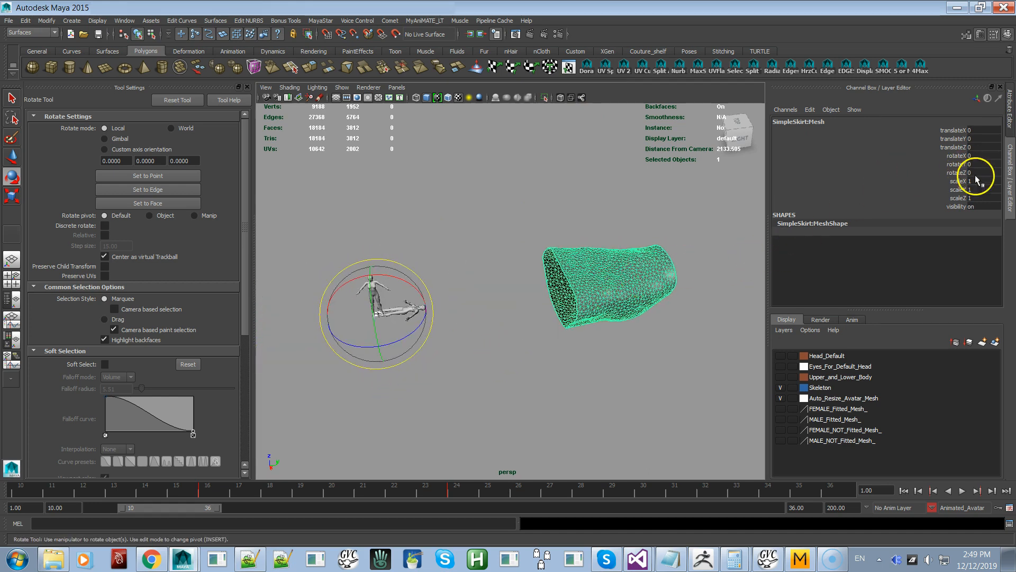
pyautogui.moveTo(976, 176); pyautogui.dragTo(979, 201)
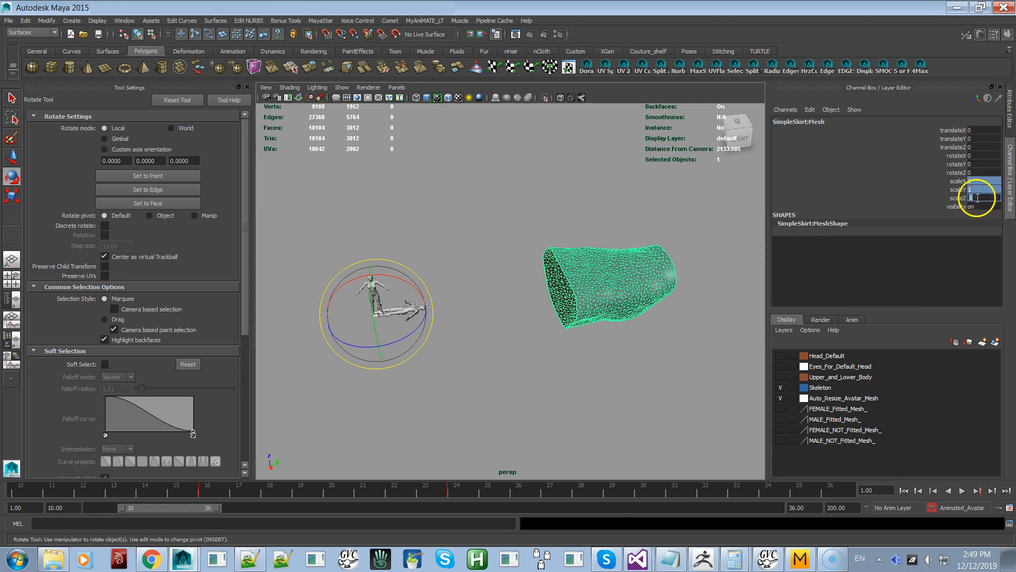
pyautogui.write('.1')
pyautogui.press('Return')
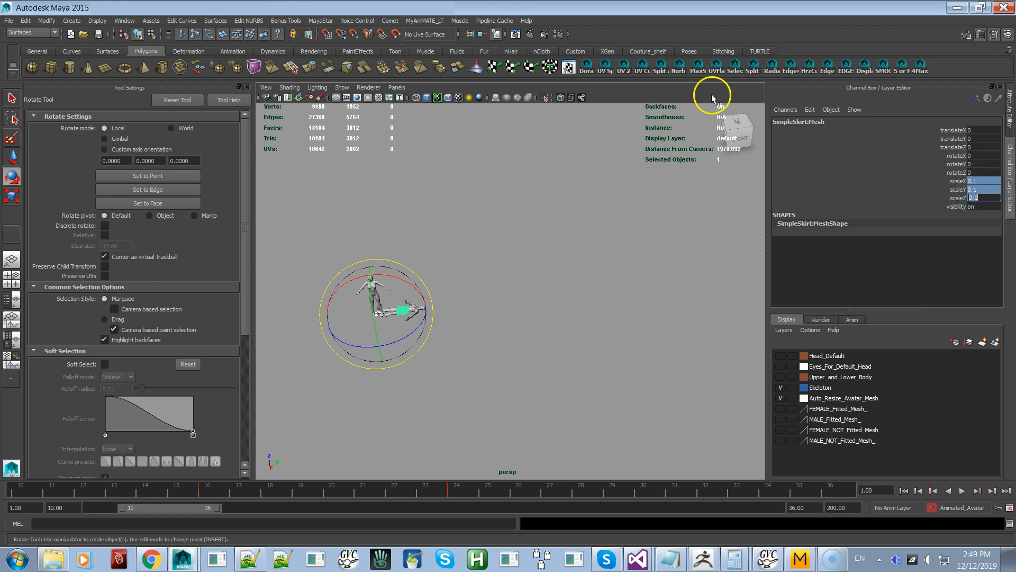
pyautogui.press('f')
pyautogui.keyDown('alt'); pyautogui.moveTo(550, 290); pyautogui.dragTo(658, 357); pyautogui.keyUp('alt')
pyautogui.keyDown('alt'); pyautogui.moveTo(658, 358); pyautogui.dragTo(538, 195, button='right'); pyautogui.keyUp('alt')
pyautogui.keyDown('alt'); pyautogui.moveTo(531, 240); pyautogui.dragTo(603, 226); pyautogui.keyUp('alt')
# Switch to Marvelous Designer and export the selected patterns as OBJ, replacing SimpleSkirt.obj, with the scale set to cm (DAZ Studio)
pyautogui.hotkey('alt', 'Tab')
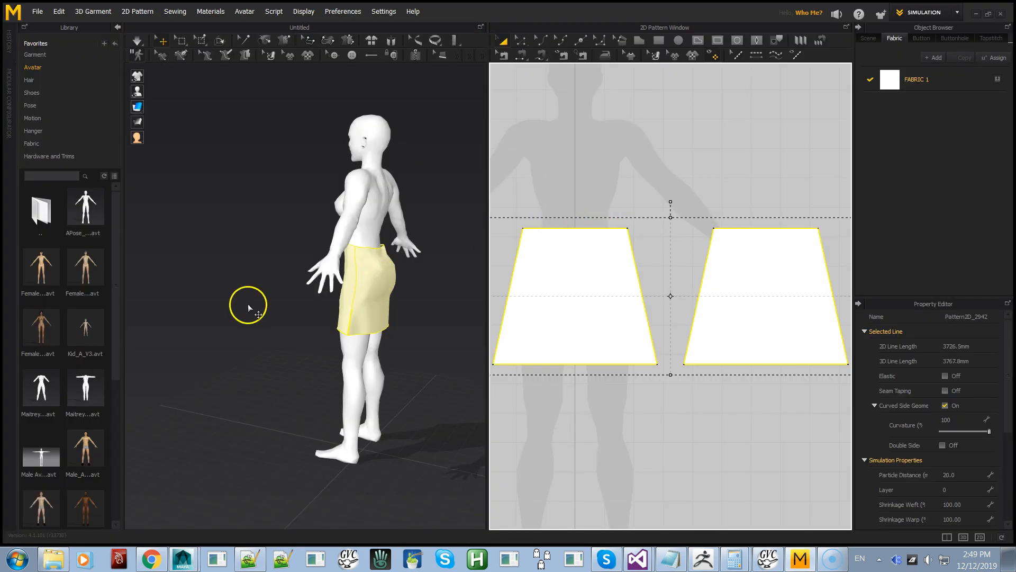
pyautogui.click(38, 12)
pyautogui.moveTo(79, 150)
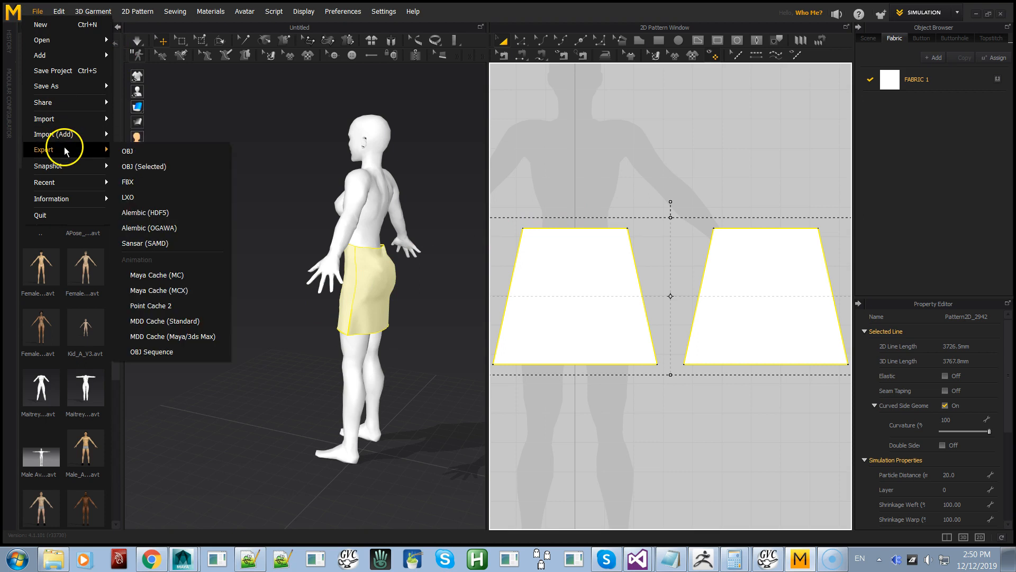
pyautogui.click(150, 167)
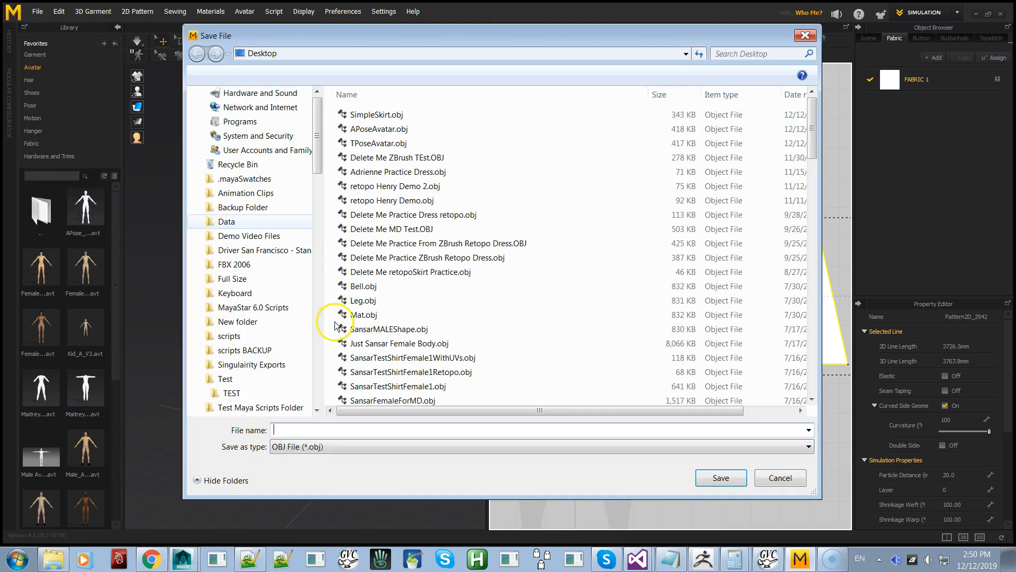
pyautogui.doubleClick(384, 115)
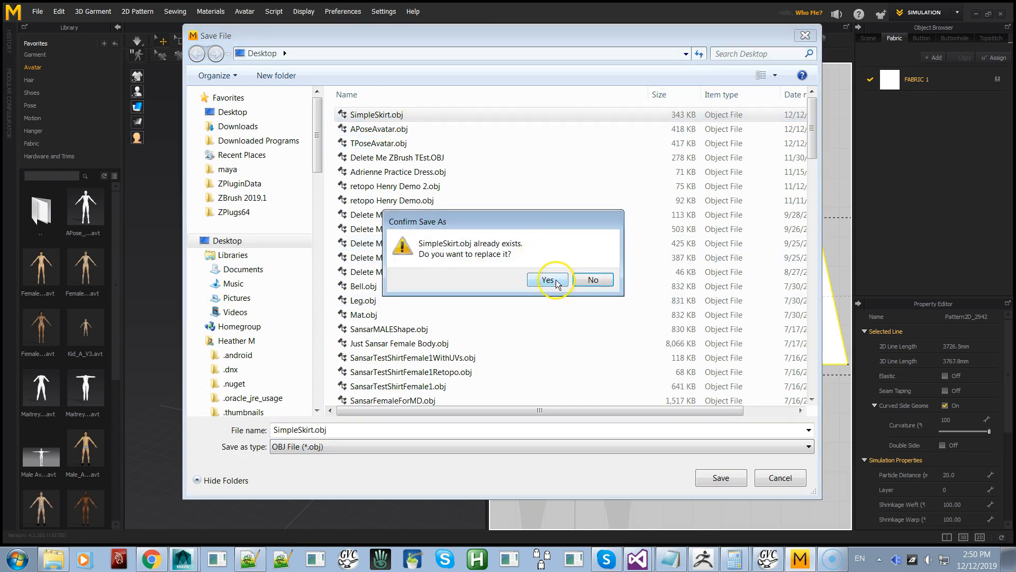
pyautogui.click(554, 282)
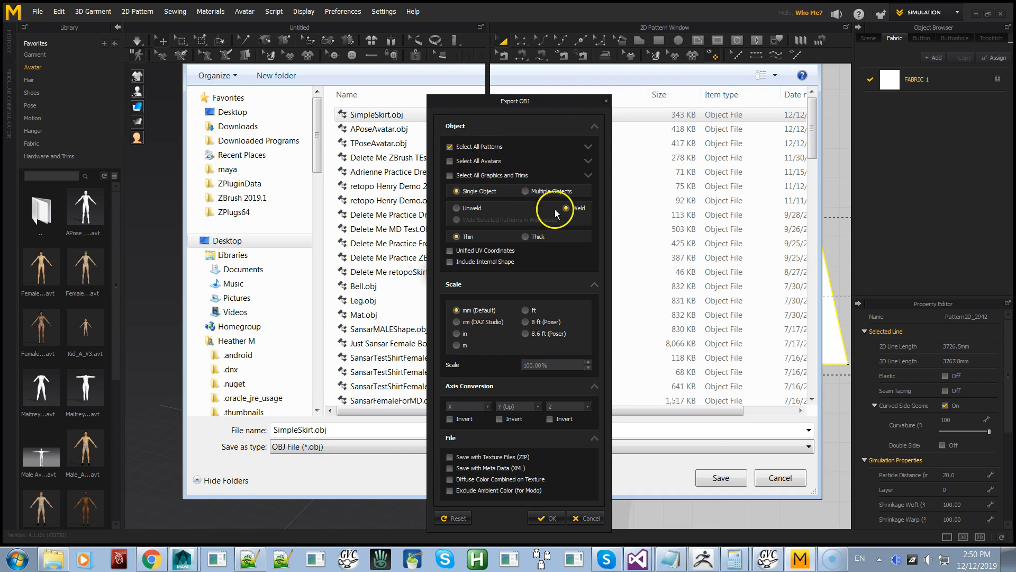
pyautogui.click(473, 322)
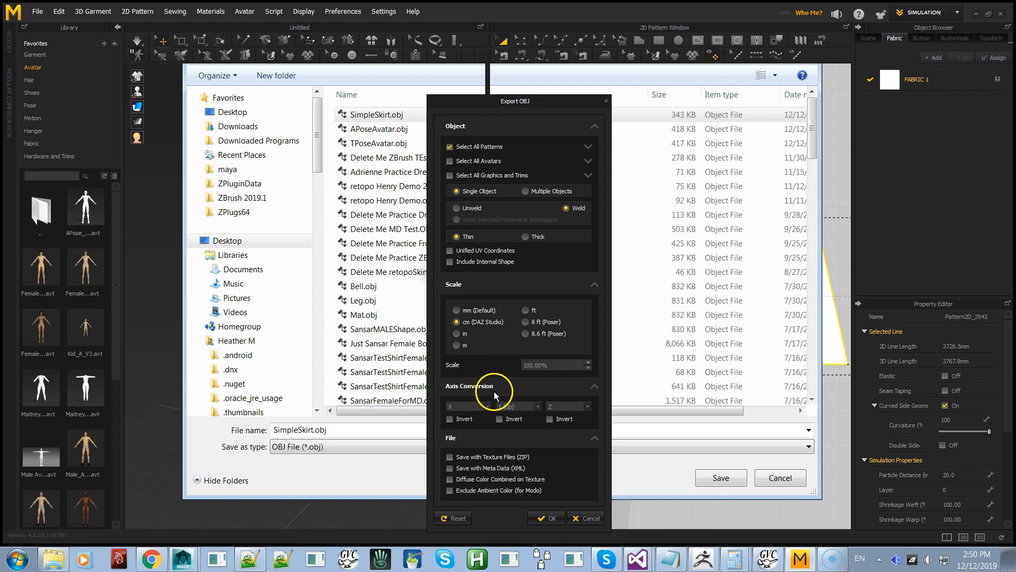
pyautogui.click(547, 519)
# Switch back to Maya and rename the scaled skirt mesh to First Skirt
pyautogui.hotkey('alt', 'Tab')
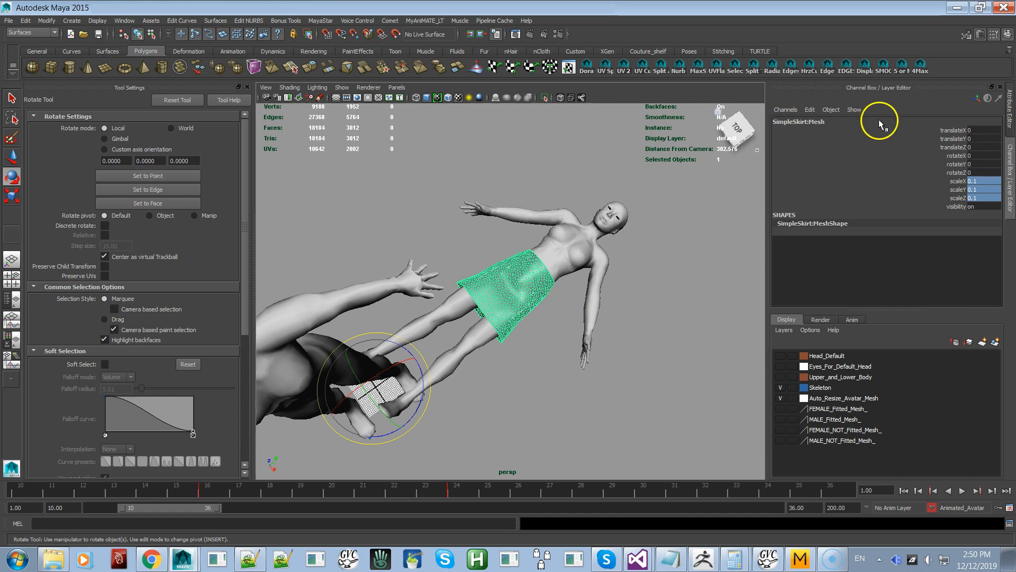
pyautogui.click(490, 308)
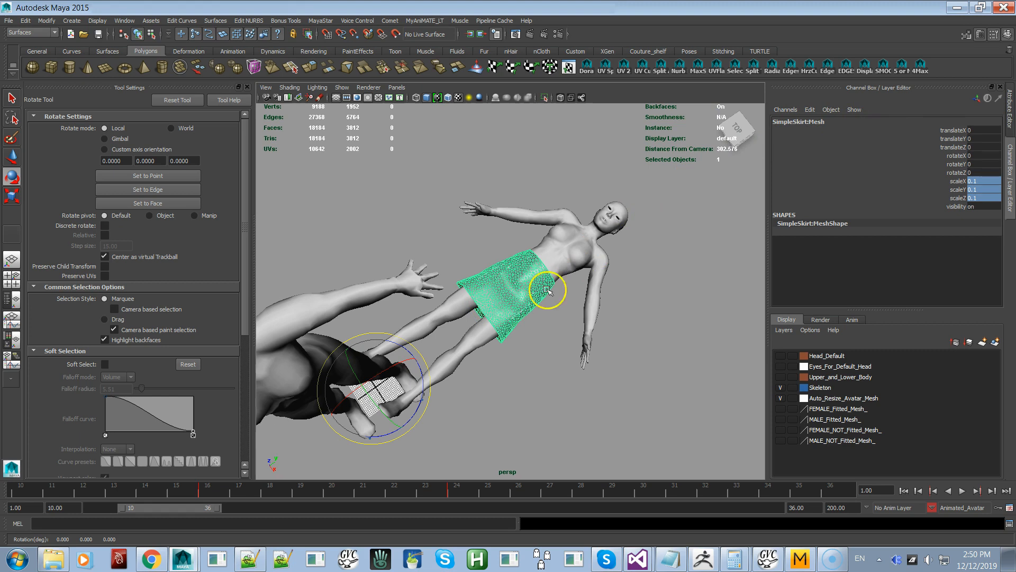
pyautogui.doubleClick(810, 122)
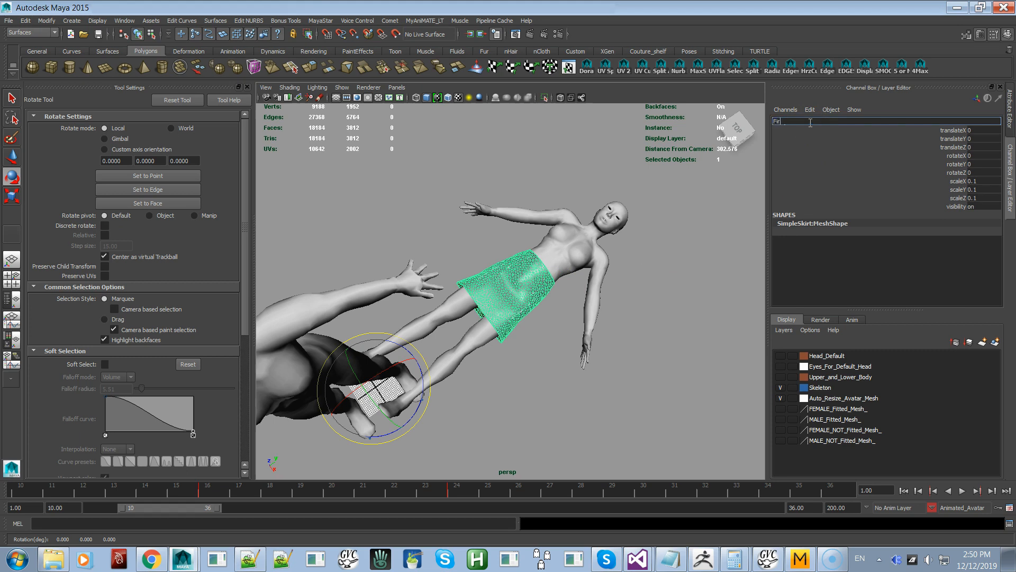
pyautogui.write('First Skirt')
pyautogui.press('Return')
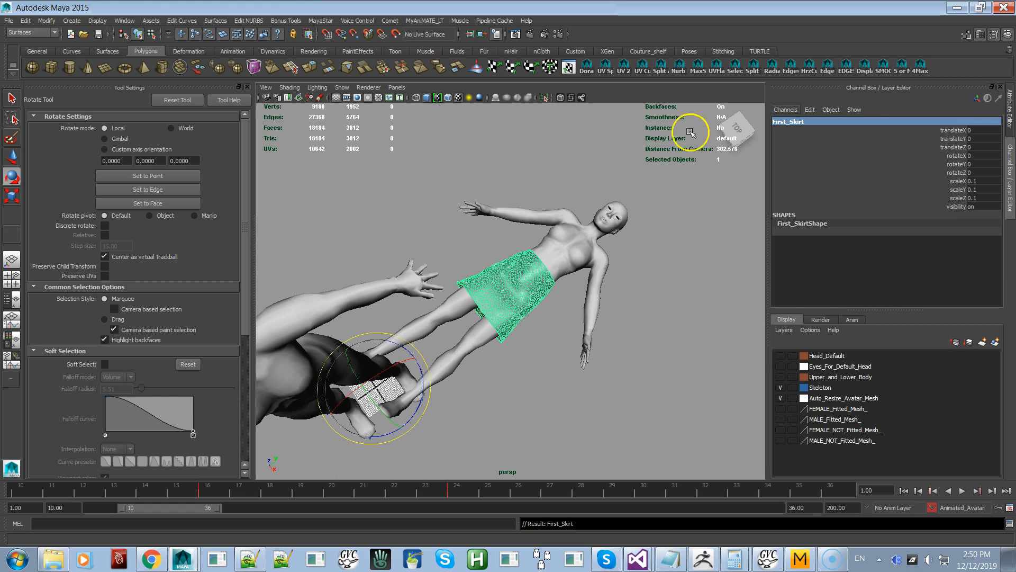
# Import the re-exported SimpleSkirt.obj from the Desktop into the scene
pyautogui.click(10, 22)
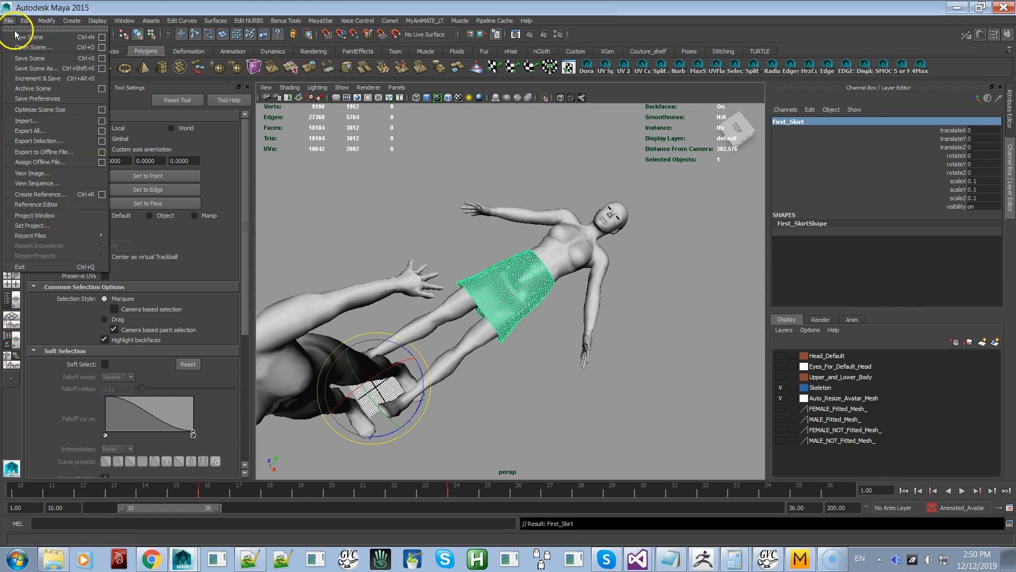
pyautogui.click(37, 123)
pyautogui.doubleClick(153, 140)
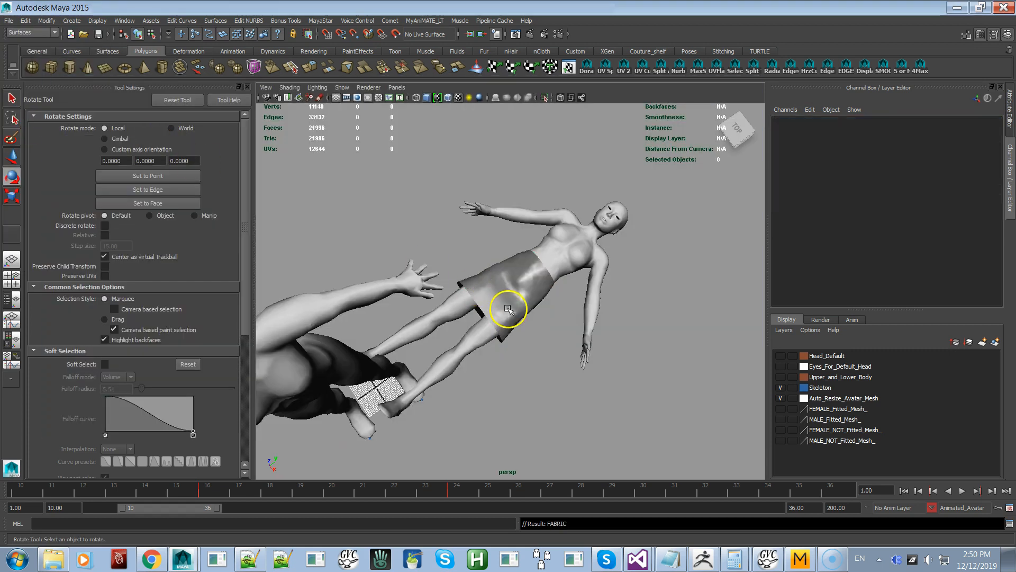
# Select the newly imported SimpleSkirt1:Mesh in the Outliner, with the skirt shown close up on the avatar
pyautogui.moveTo(318, 0); pyautogui.dragTo(271, 63)
pyautogui.keyDown('alt'); pyautogui.moveTo(524, 309); pyautogui.dragTo(685, 415, button='right'); pyautogui.keyUp('alt')
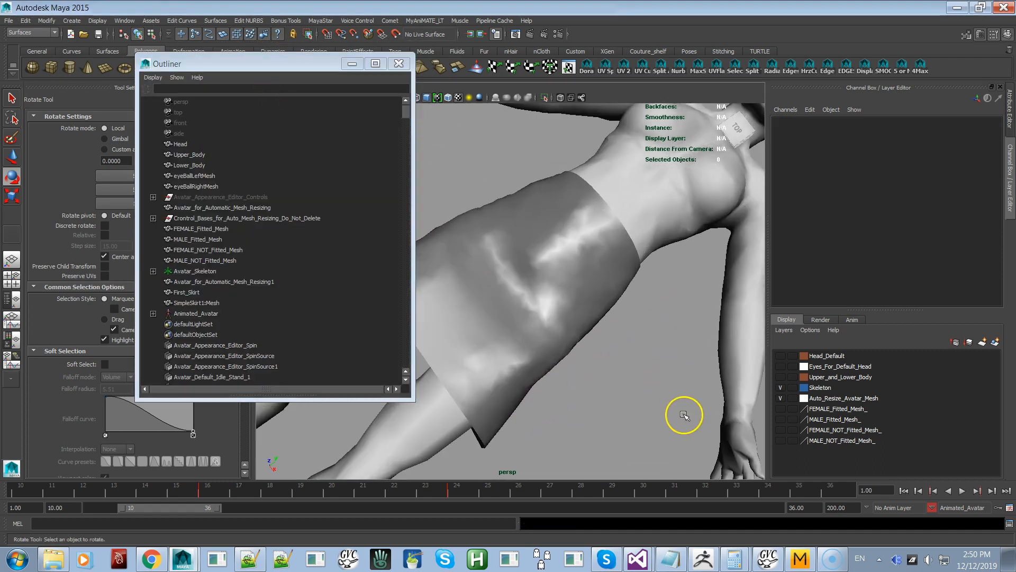
pyautogui.click(201, 303)
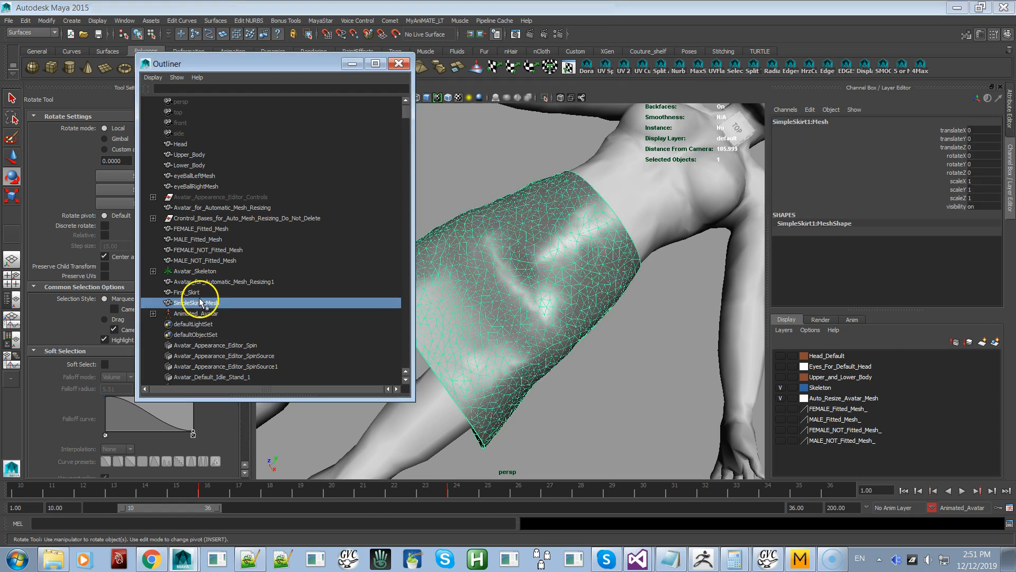
# Move the First_Skirt mesh about 47 units along X, off the lying avatar and away from the re-imported skirt
pyautogui.click(200, 292)
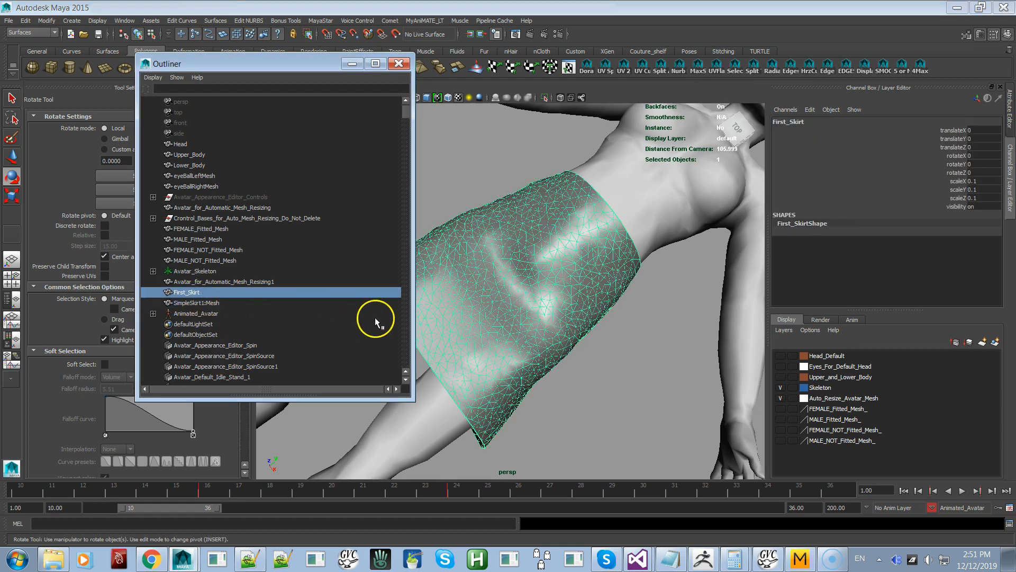
pyautogui.scroll(-5, 517, 295)
pyautogui.keyDown('alt'); pyautogui.moveTo(517, 301); pyautogui.dragTo(582, 310); pyautogui.keyUp('alt')
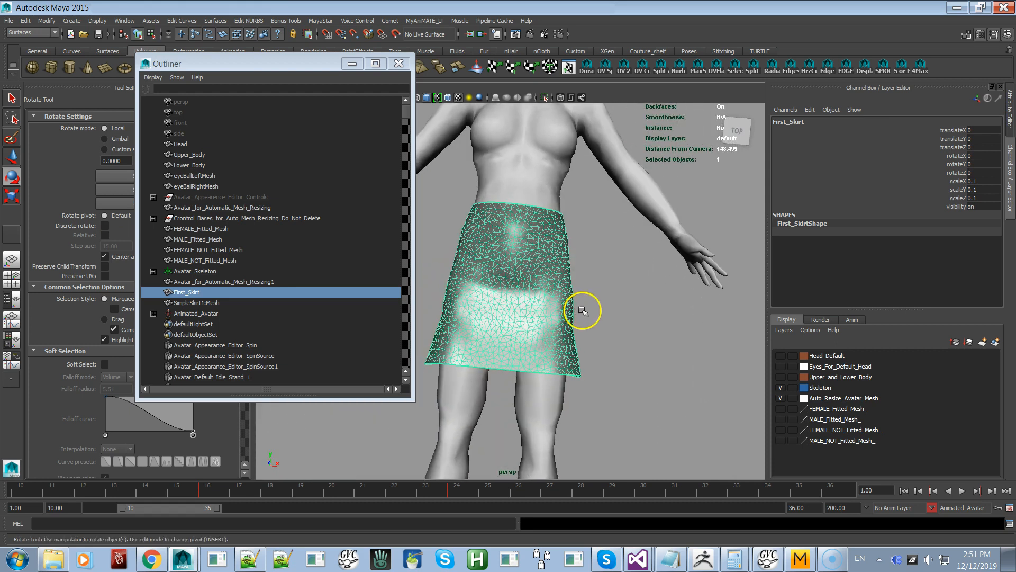
pyautogui.scroll(-4, 531, 245)
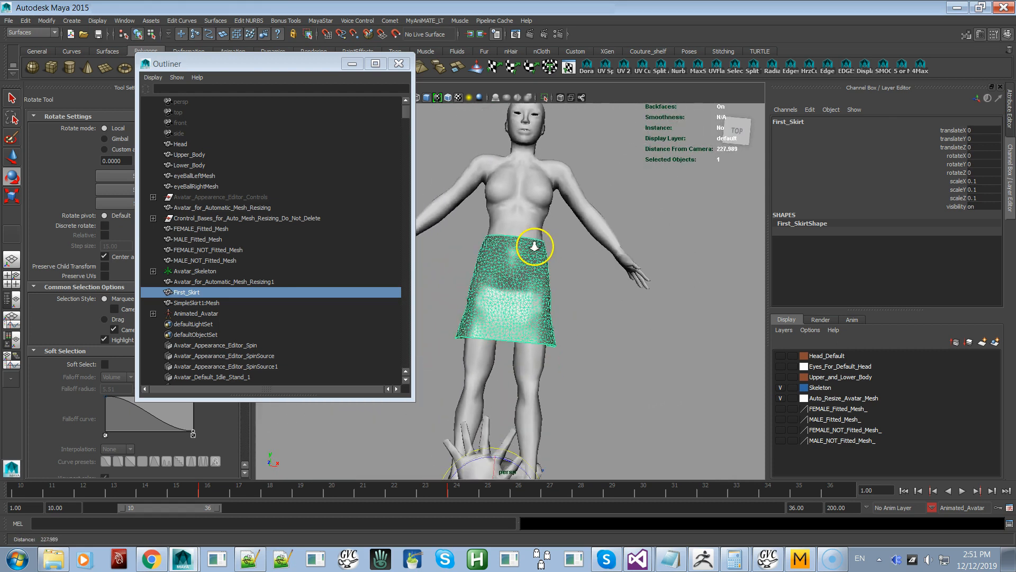
pyautogui.click(214, 304)
pyautogui.click(211, 291)
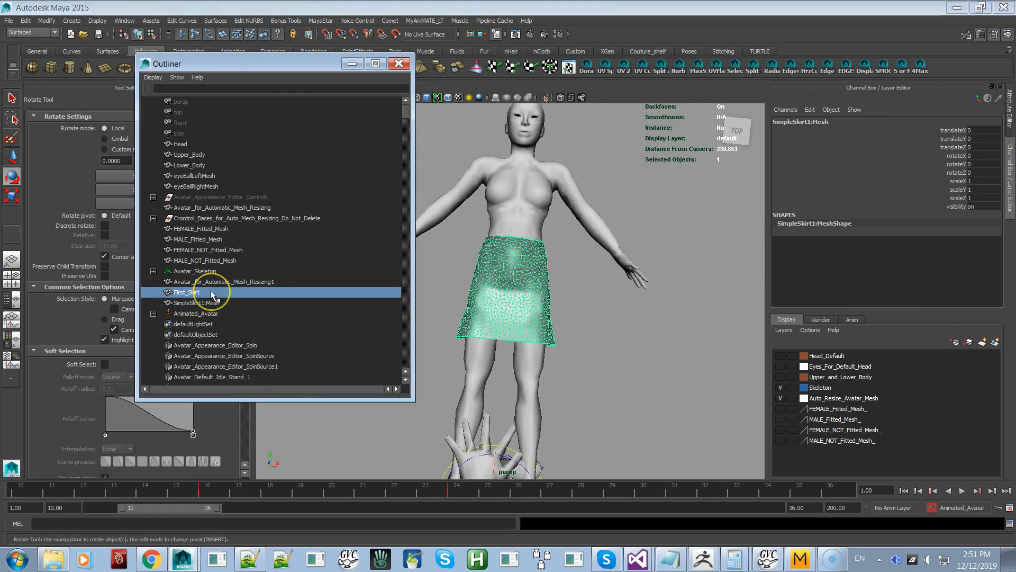
pyautogui.press('w')
pyautogui.keyDown('alt'); pyautogui.moveTo(593, 394); pyautogui.dragTo(631, 304, button='middle'); pyautogui.keyUp('alt')
pyautogui.moveTo(545, 422); pyautogui.dragTo(647, 428)
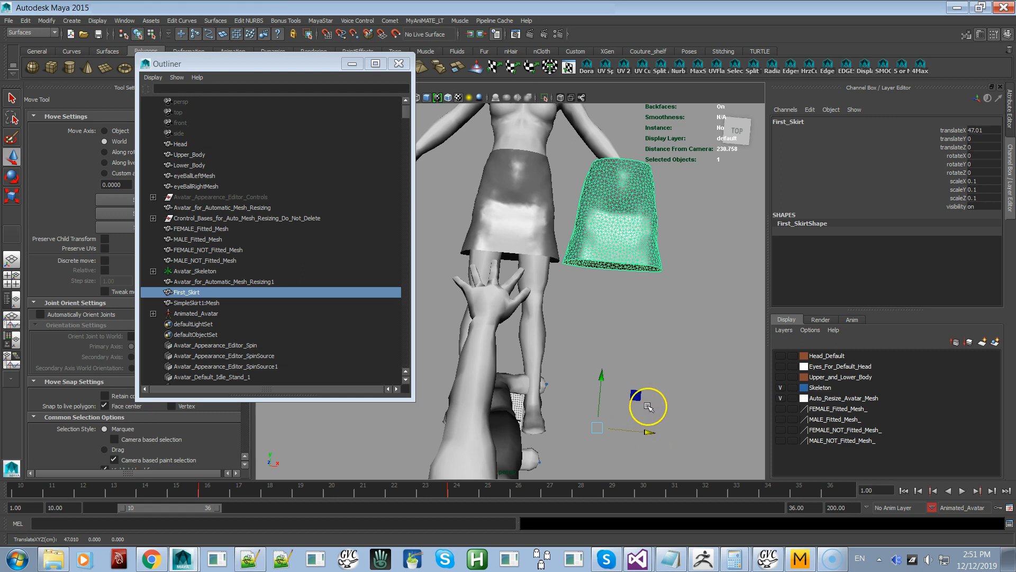
# Rotate the SimpleSkirt1:Mesh skirt 90 degrees in X and 90 degrees in Z so it fits the standing avatar
pyautogui.click(517, 205)
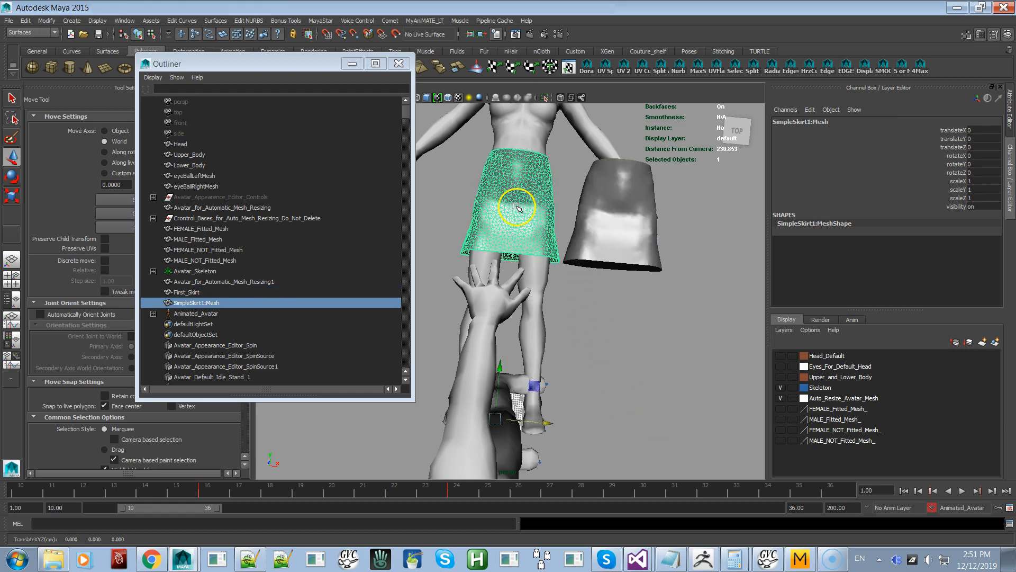
pyautogui.hotkey('alt', 'Tab')
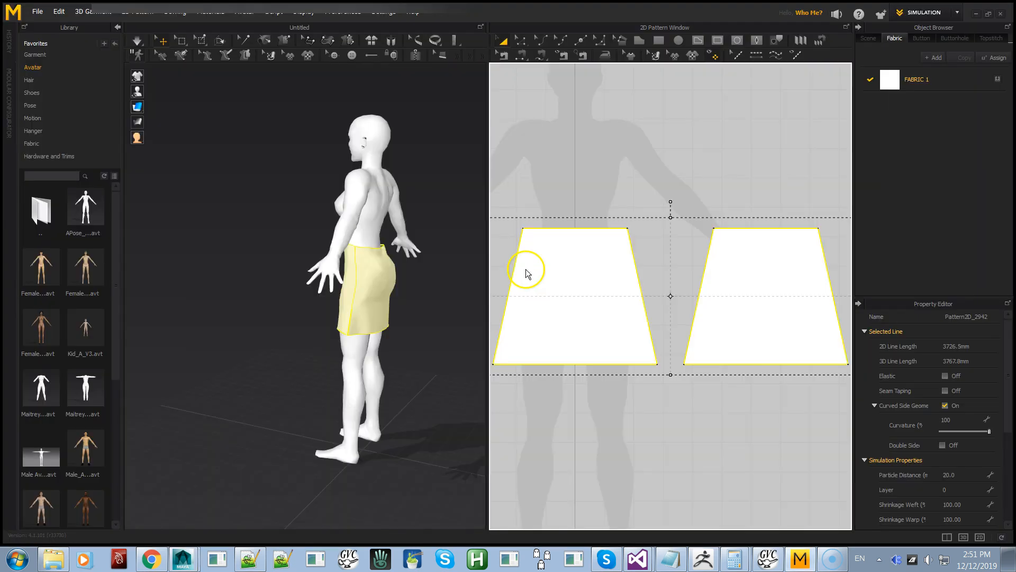
pyautogui.hotkey('alt', 'Tab')
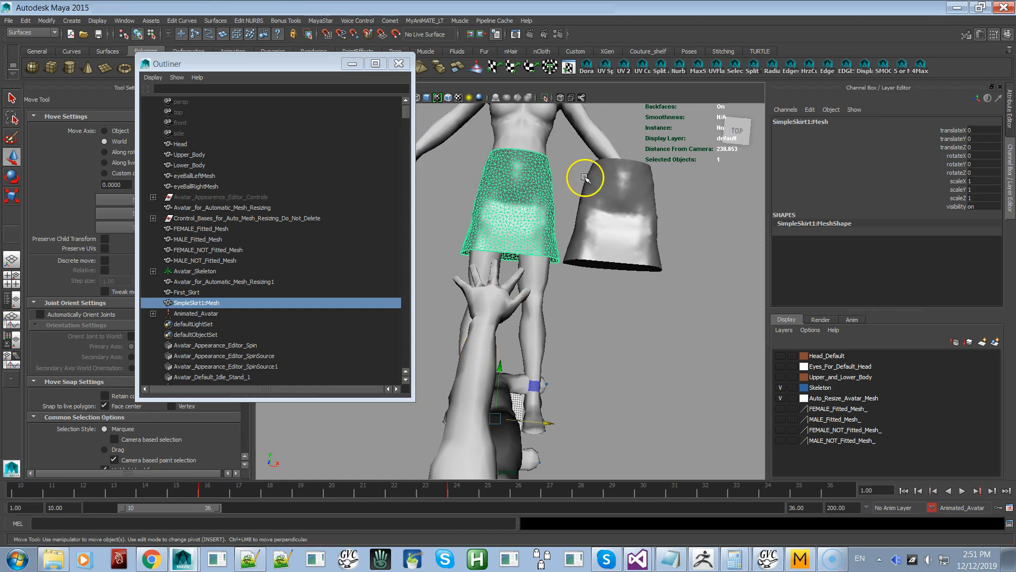
pyautogui.keyDown('alt'); pyautogui.moveTo(548, 292); pyautogui.dragTo(450, 247); pyautogui.keyUp('alt')
pyautogui.scroll(-4, 461, 243)
pyautogui.keyDown('alt'); pyautogui.moveTo(479, 224); pyautogui.dragTo(563, 215, button='middle'); pyautogui.keyUp('alt')
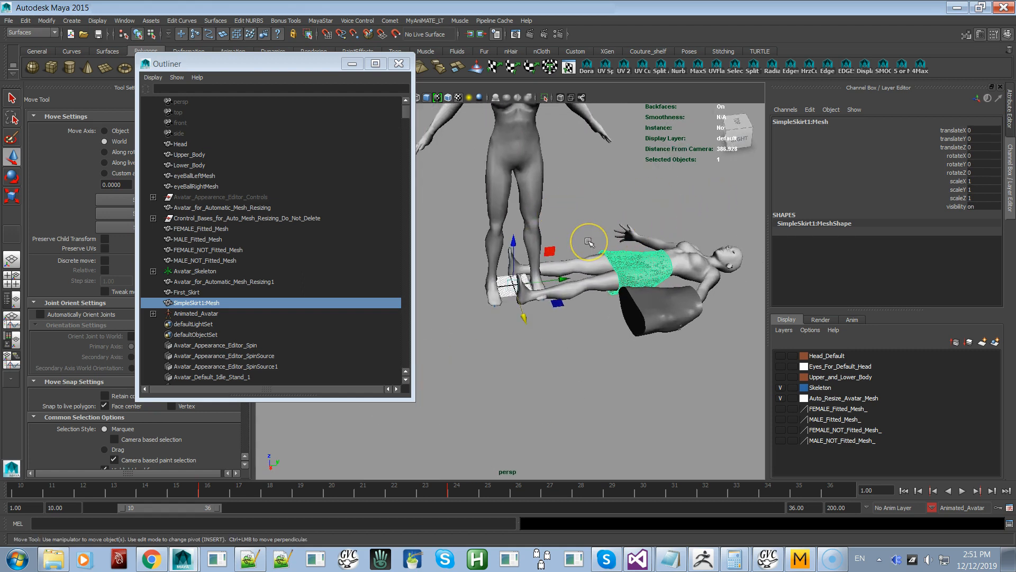
pyautogui.press('e')
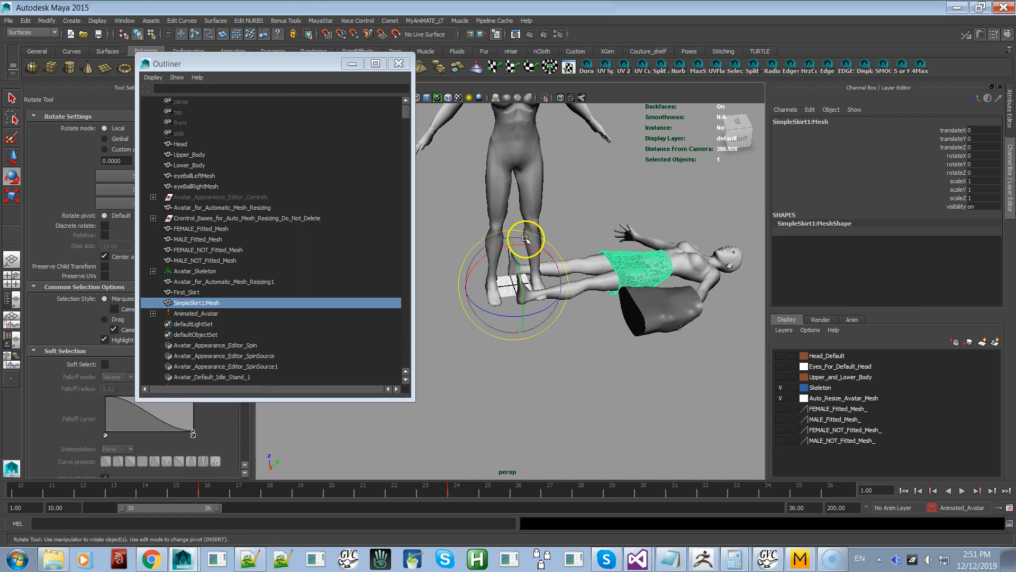
pyautogui.moveTo(531, 245); pyautogui.dragTo(467, 283)
pyautogui.moveTo(503, 313); pyautogui.dragTo(569, 300)
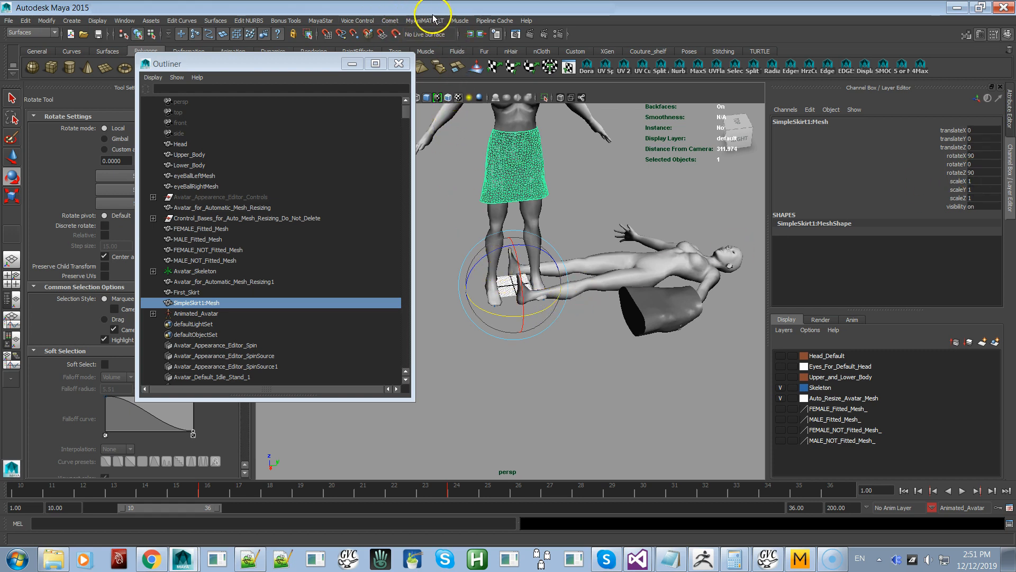
# Freeze the transformations of the rotated skirt on the standing avatar
pyautogui.click(326, 25)
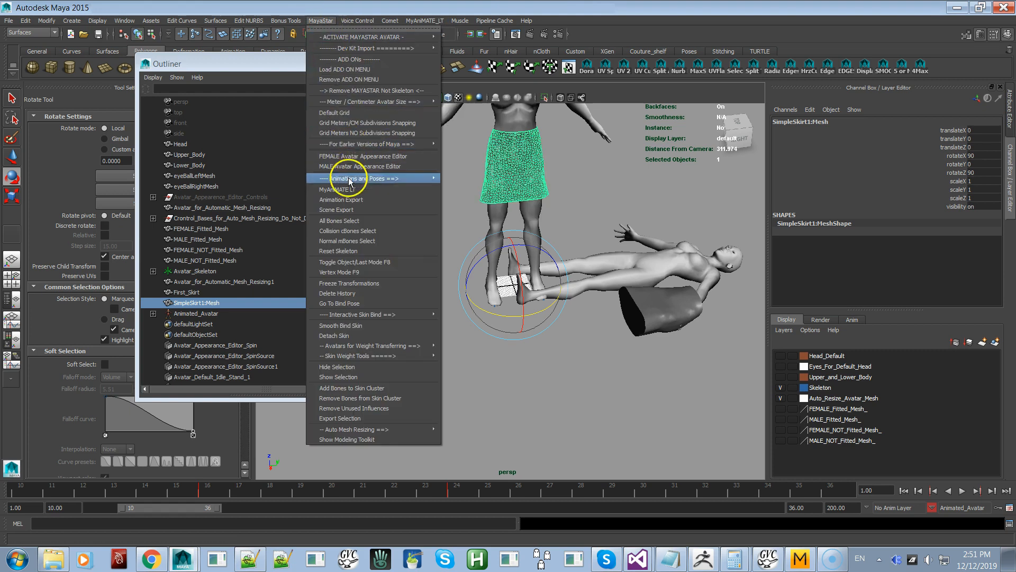
pyautogui.click(375, 283)
pyautogui.keyDown('alt'); pyautogui.moveTo(526, 192); pyautogui.dragTo(529, 245, button='middle'); pyautogui.keyUp('alt')
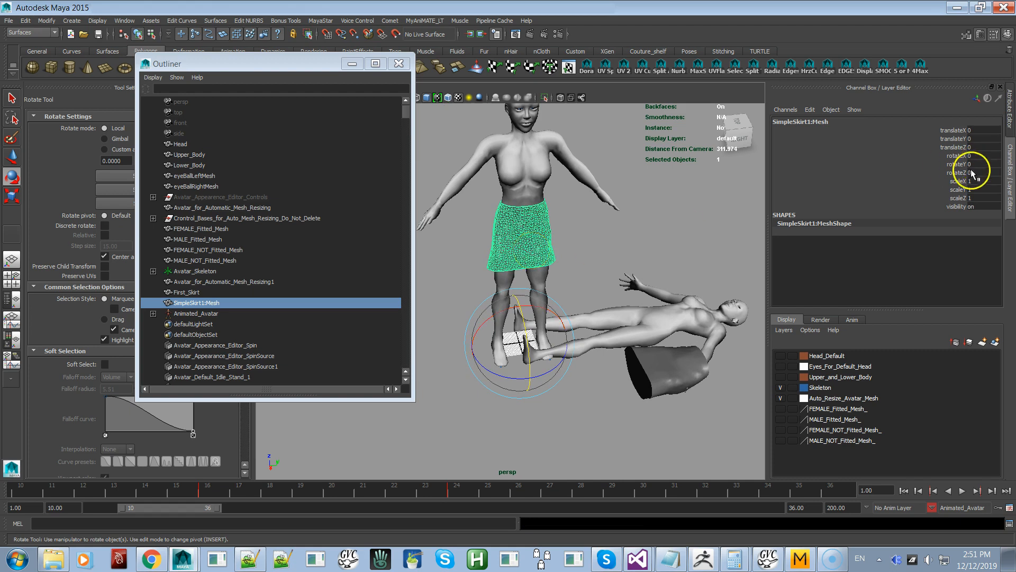
# Set the skirt's X, Y and Z scale to 0.01
pyautogui.keyDown('alt'); pyautogui.moveTo(515, 259); pyautogui.dragTo(575, 321, button='right'); pyautogui.keyUp('alt')
pyautogui.moveTo(576, 305)
pyautogui.keyDown('alt'); pyautogui.mouseDown()
pyautogui.moveTo(658, 283)
pyautogui.moveTo(567, 295)
pyautogui.mouseUp(); pyautogui.keyUp('alt')
pyautogui.keyDown('alt'); pyautogui.moveTo(606, 284); pyautogui.dragTo(582, 286, button='right'); pyautogui.keyUp('alt')
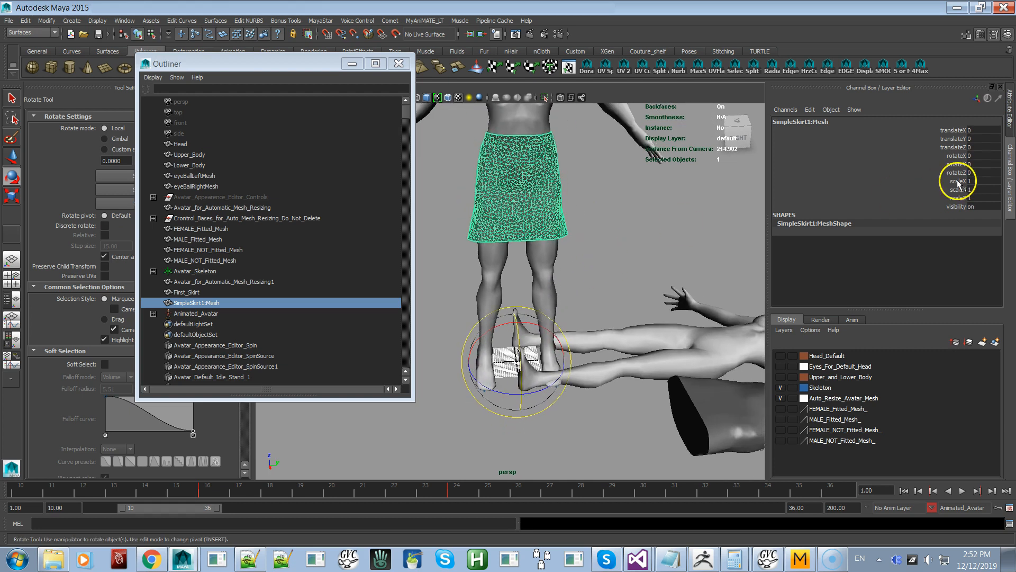
pyautogui.moveTo(979, 189); pyautogui.dragTo(980, 198)
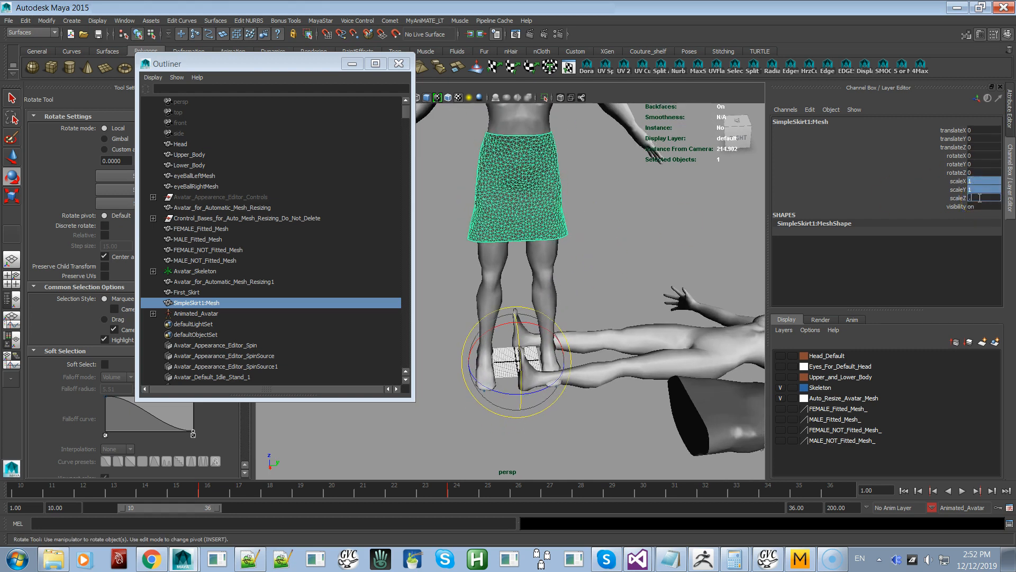
pyautogui.press('Return')
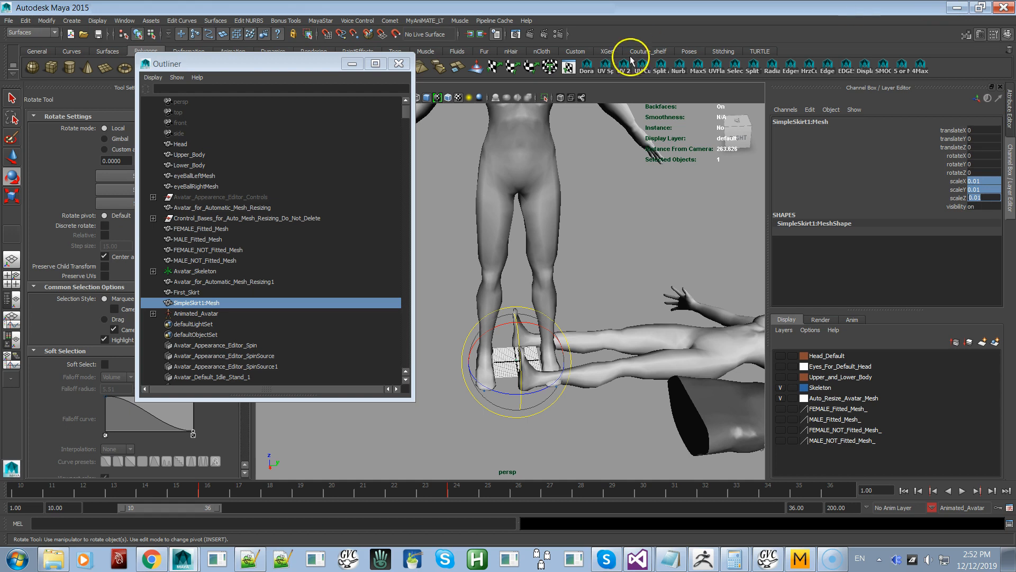
# Convert the MayaStar avatar to Meter Scale
pyautogui.click(320, 20)
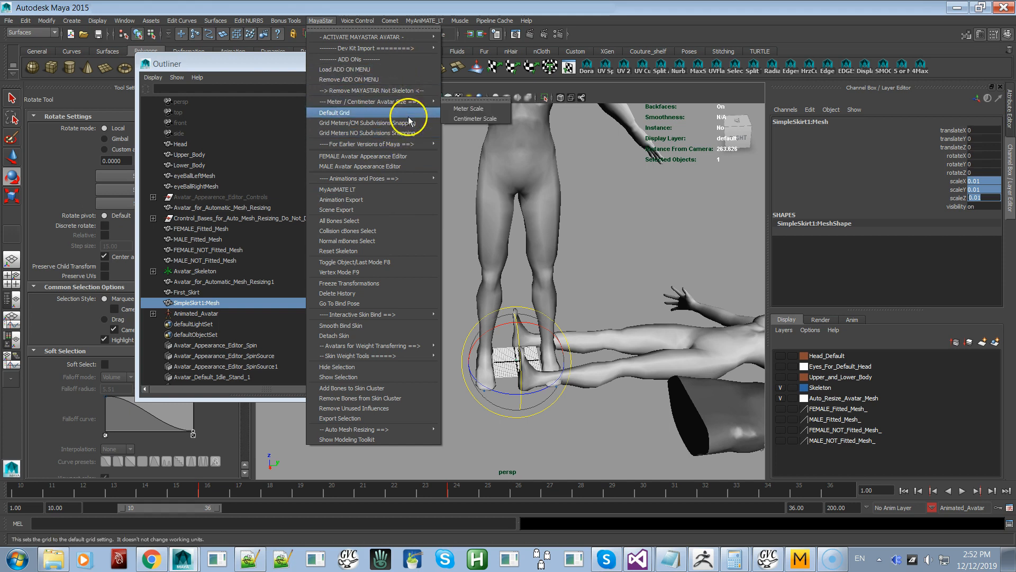
pyautogui.moveTo(410, 49)
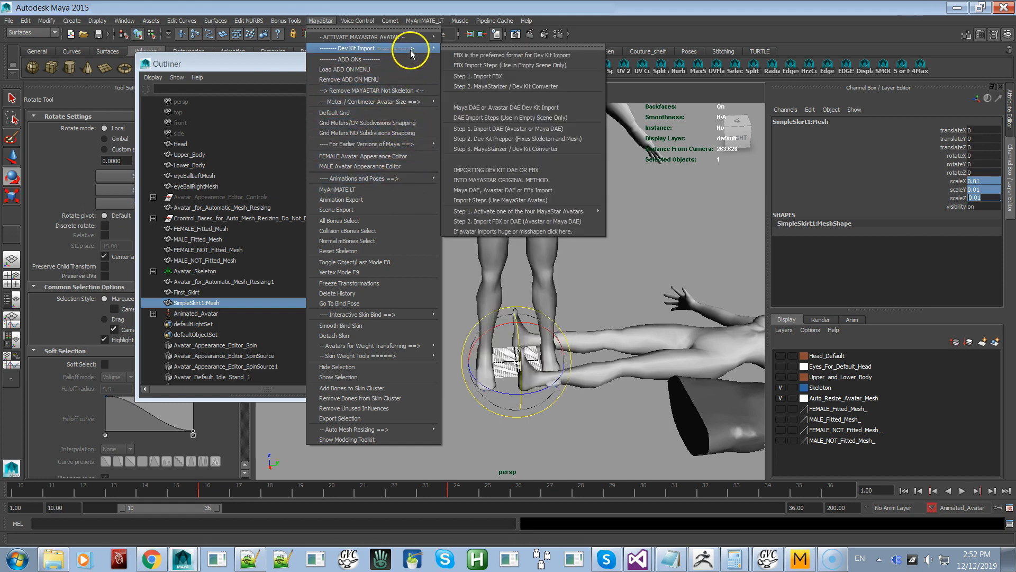
pyautogui.moveTo(391, 102)
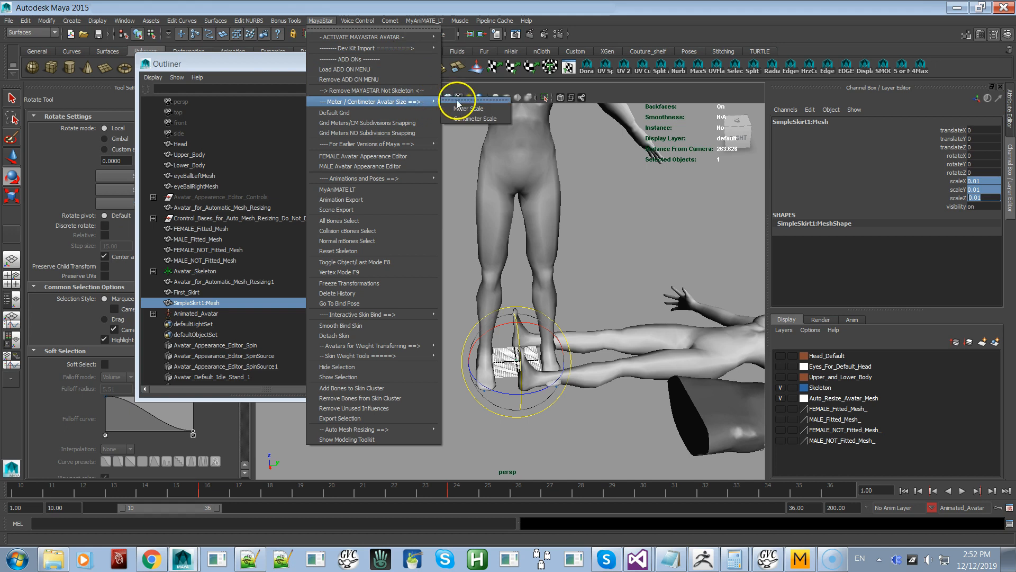
pyautogui.click(461, 117)
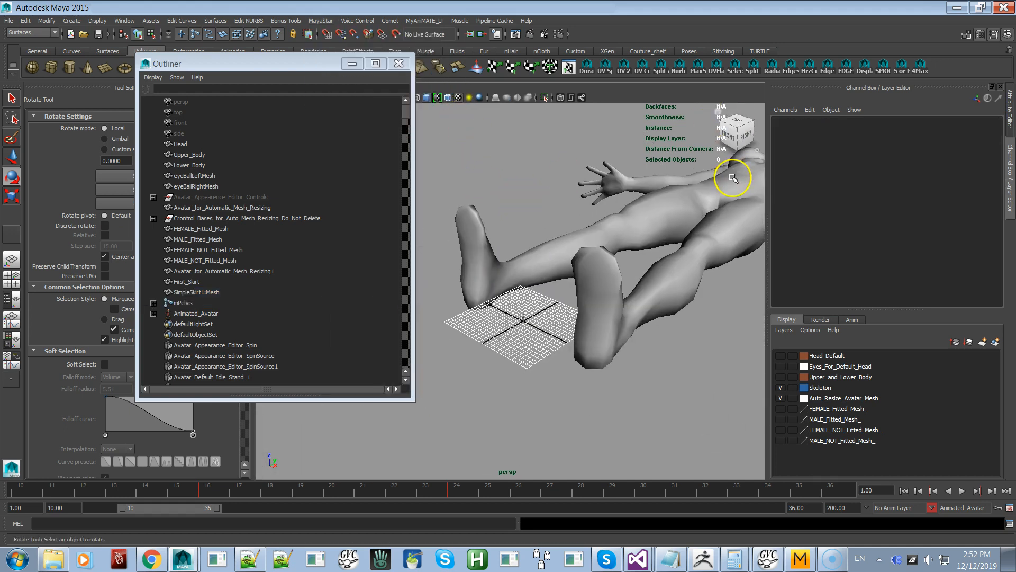
# Delete the oversized lying avatar mesh from the scene
pyautogui.click(681, 256)
pyautogui.press('Delete')
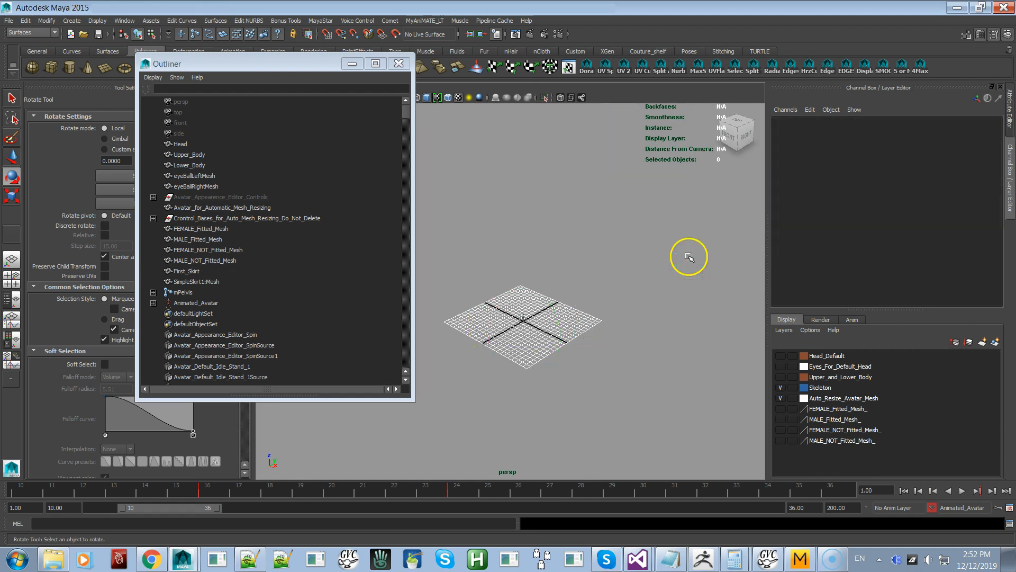
# Select the scaled skirt on the meter-scale avatar and undo its accidental rotation
pyautogui.scroll(-5, 503, 155)
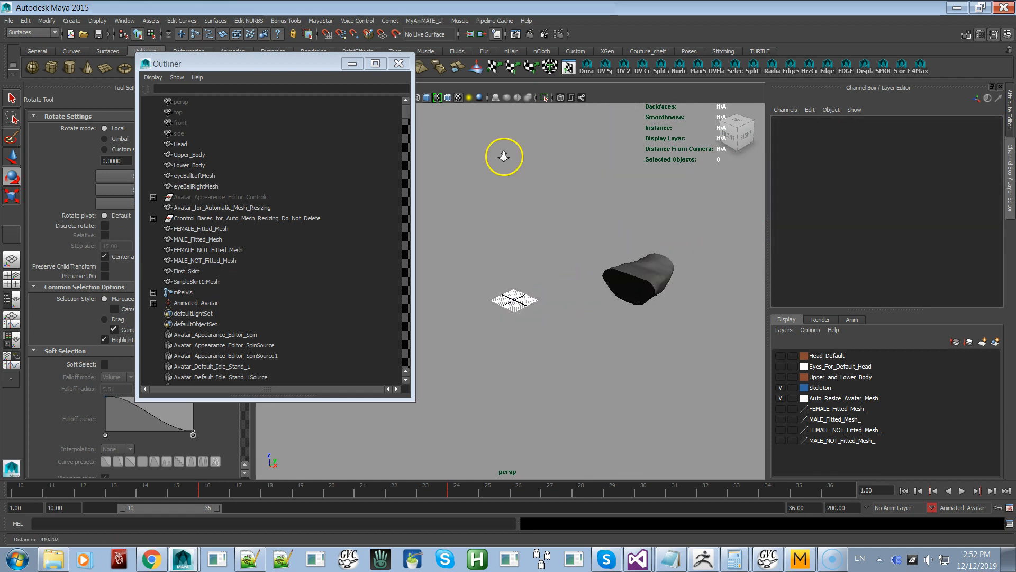
pyautogui.moveTo(553, 273); pyautogui.dragTo(506, 324)
pyautogui.scroll(10, 505, 324)
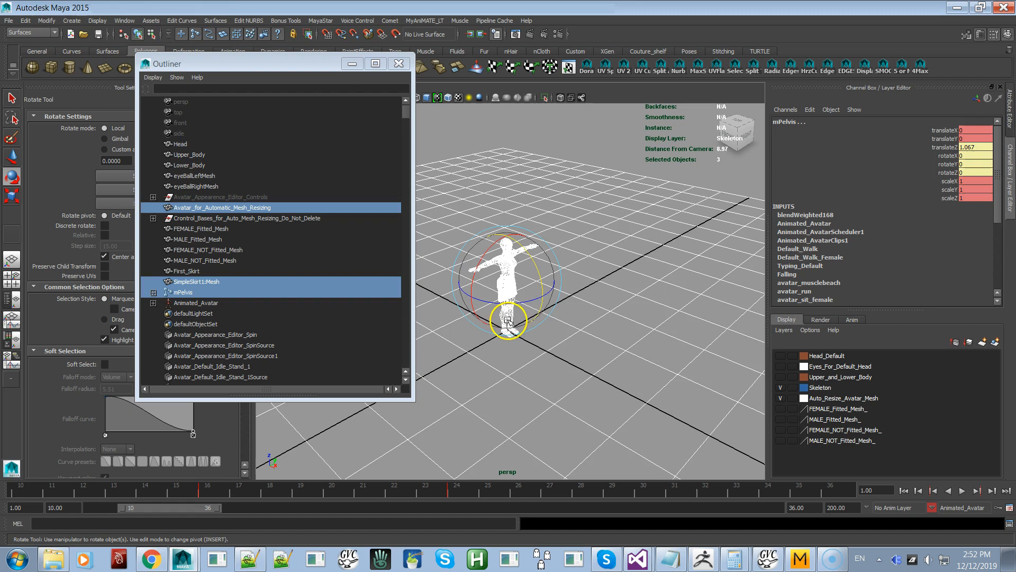
pyautogui.click(644, 317)
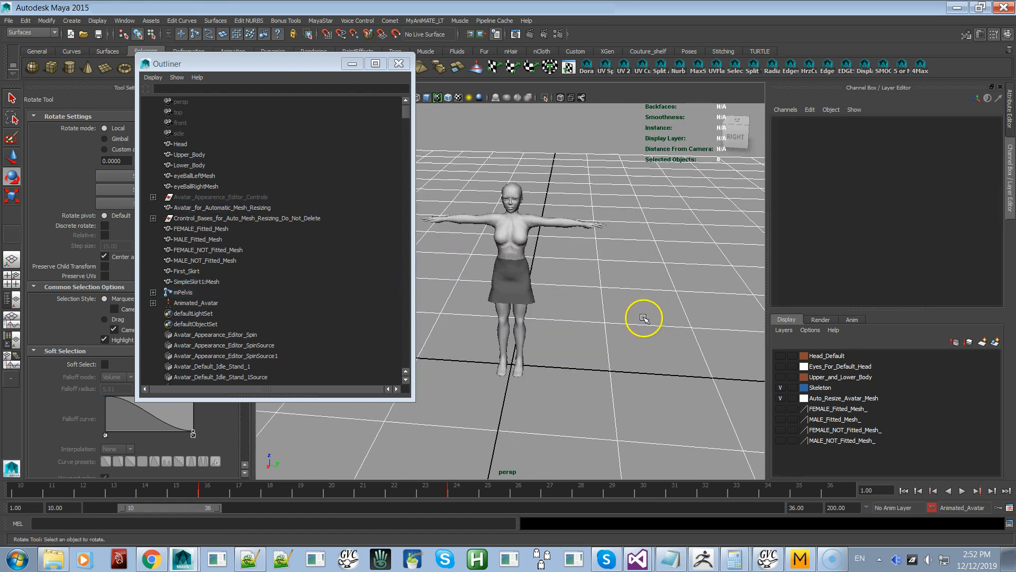
pyautogui.keyDown('alt'); pyautogui.moveTo(618, 259); pyautogui.dragTo(693, 335, button='right'); pyautogui.keyUp('alt')
pyautogui.keyDown('alt'); pyautogui.moveTo(584, 293); pyautogui.dragTo(625, 275); pyautogui.keyUp('alt')
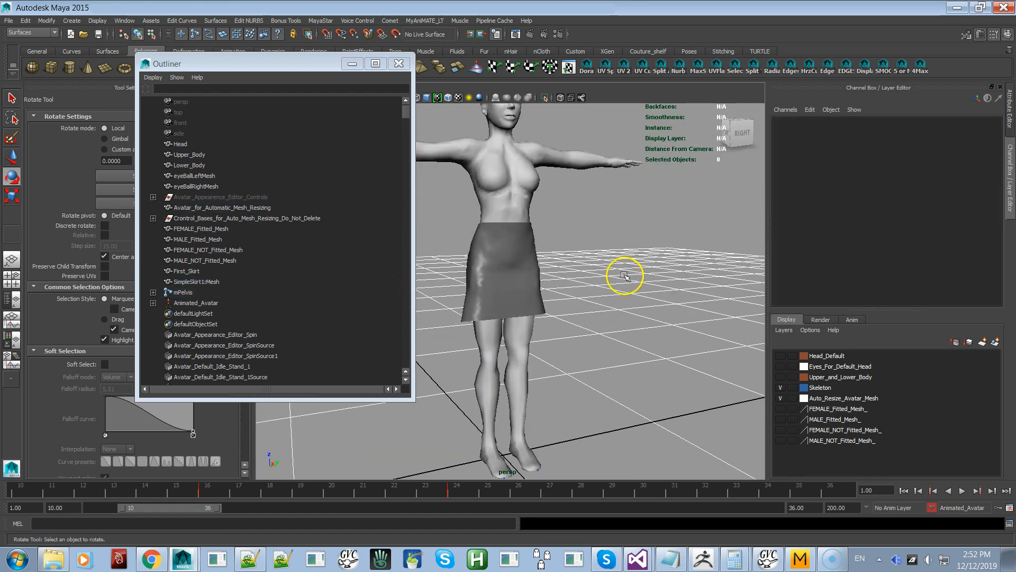
pyautogui.click(486, 286)
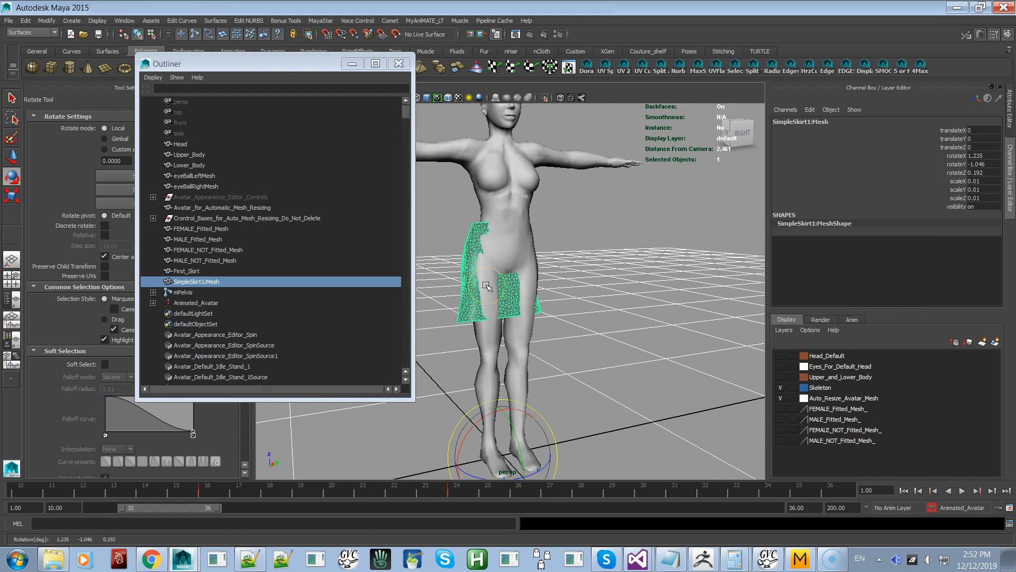
pyautogui.hotkey('ctrl', 'z')
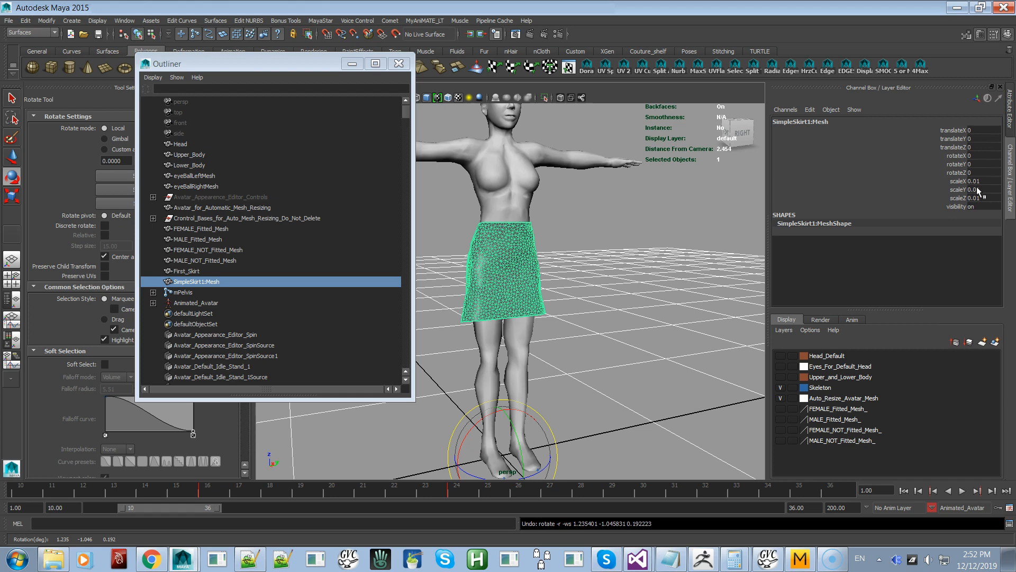
# Freeze the transformations of the meter-scale skirt so its scale values reset
pyautogui.keyDown('alt'); pyautogui.moveTo(599, 313); pyautogui.dragTo(547, 313); pyautogui.keyUp('alt')
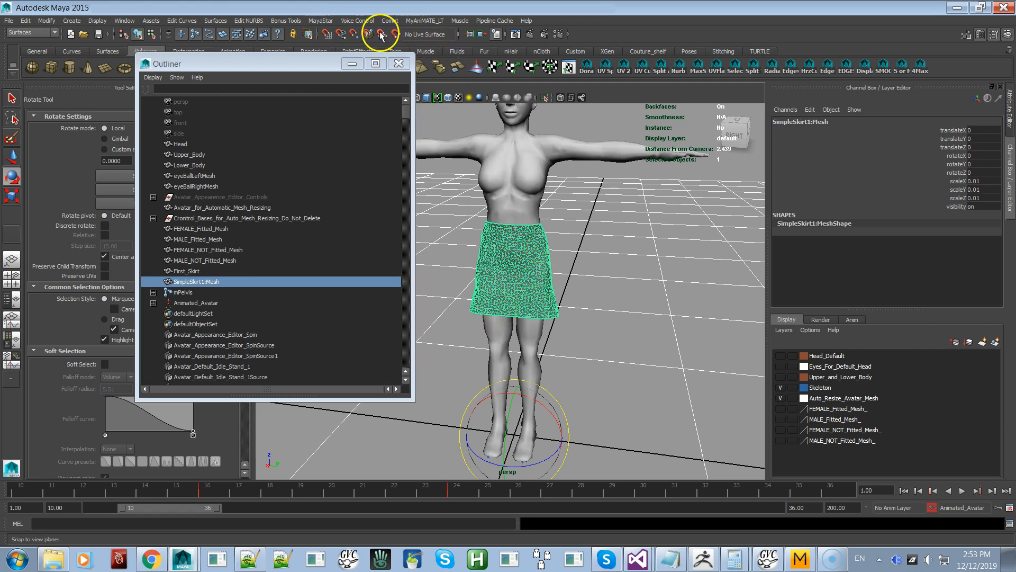
pyautogui.click(321, 21)
pyautogui.moveTo(388, 314)
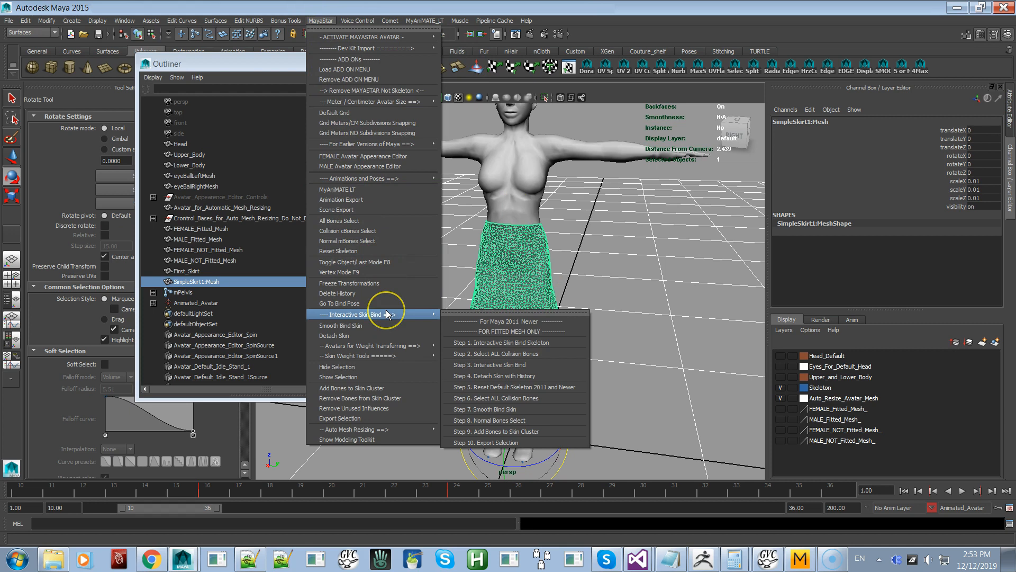
pyautogui.click(364, 283)
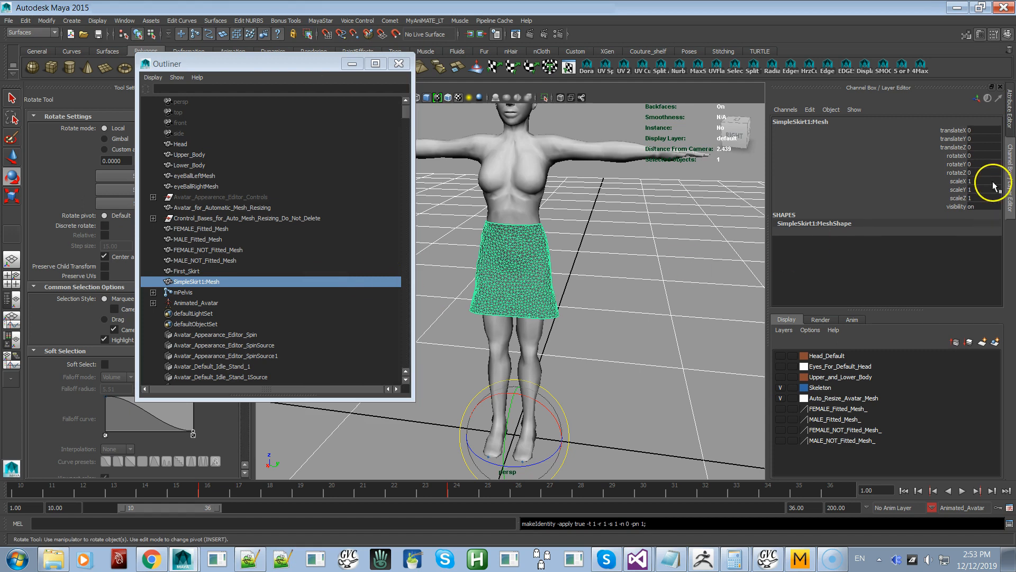
# Set the skirt's X, Y and Z scale to 100 and deselect it
pyautogui.moveTo(986, 180); pyautogui.dragTo(980, 200)
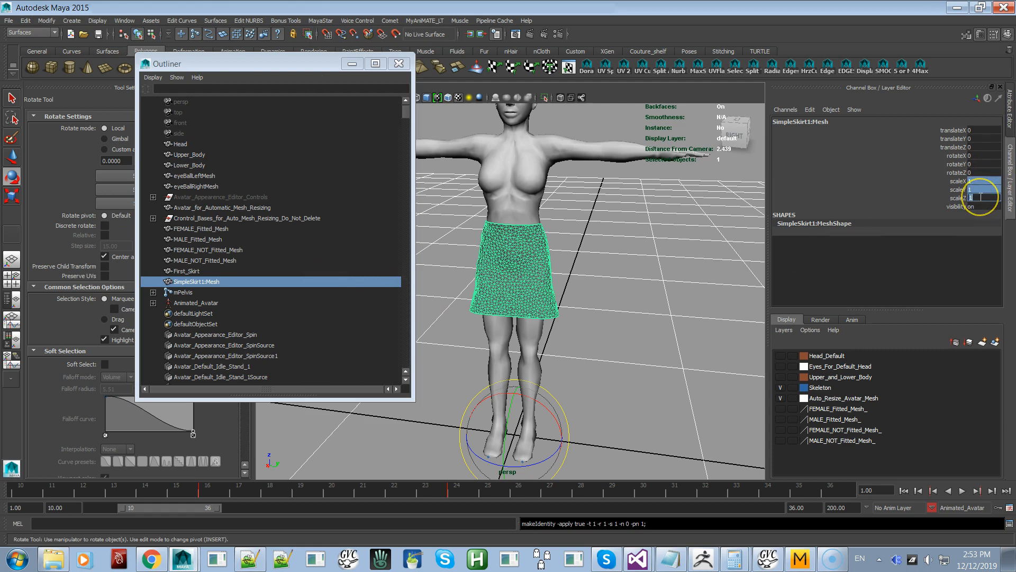
pyautogui.write('100')
pyautogui.press('Return')
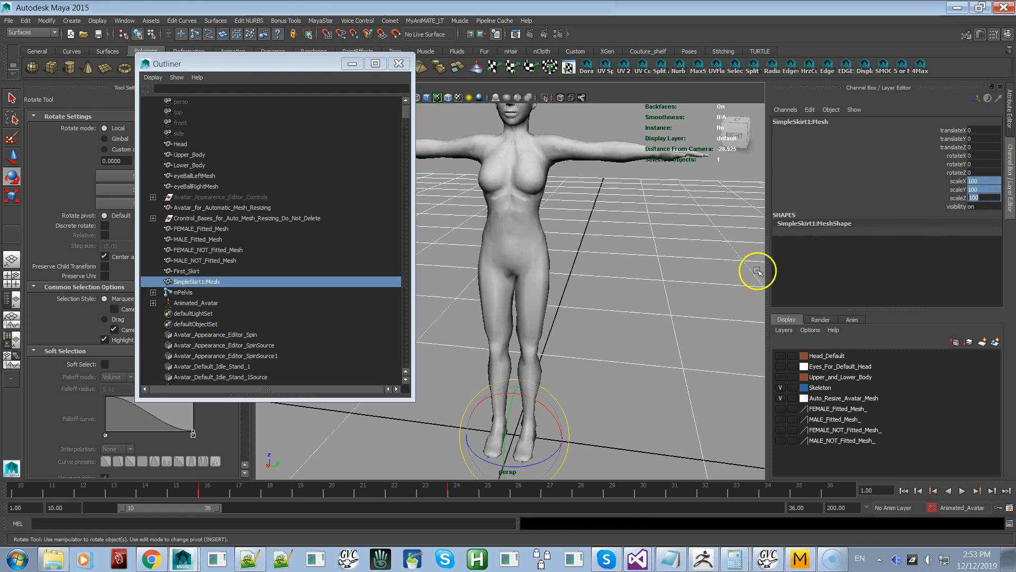
pyautogui.click(682, 272)
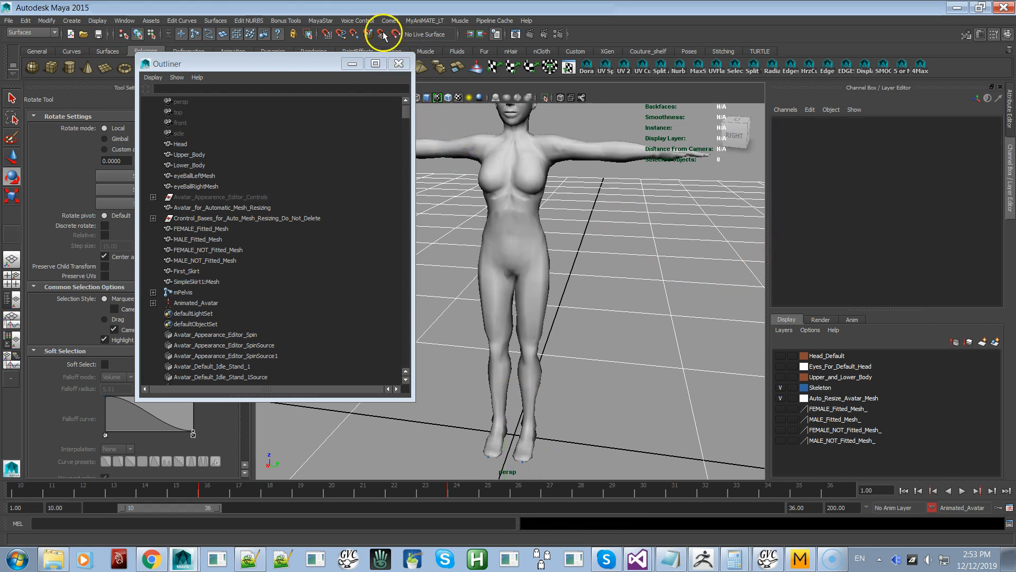
# Switch the avatar to its centimeter scale using the Meter / Centimeter Avatar Size option
pyautogui.click(320, 21)
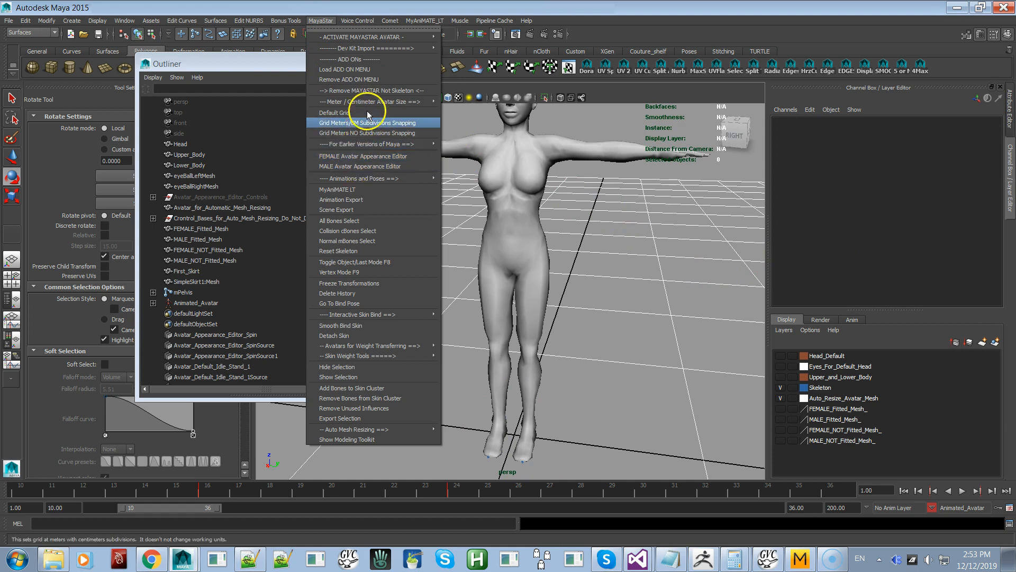
pyautogui.moveTo(371, 177)
pyautogui.moveTo(397, 102)
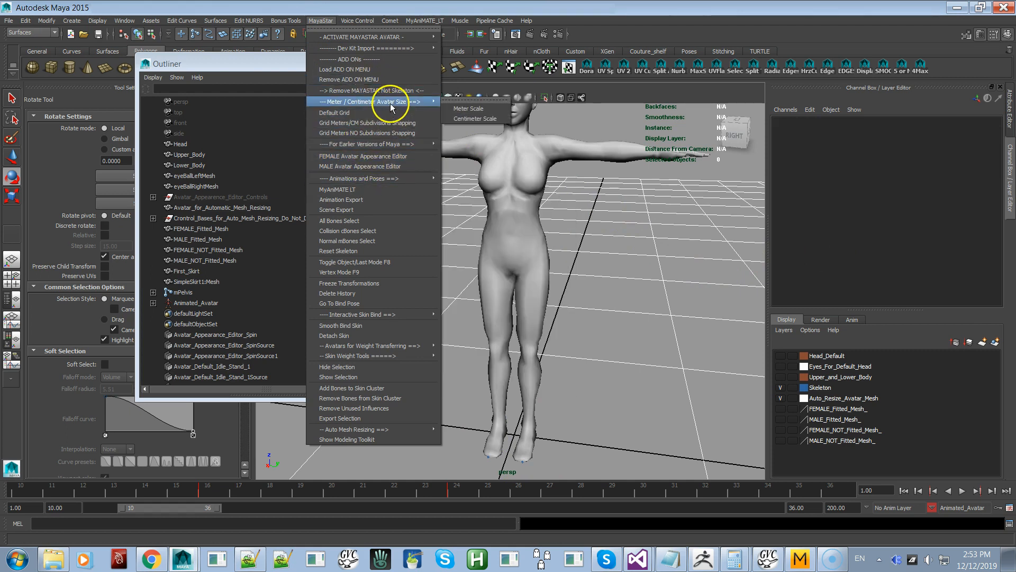
pyautogui.click(476, 111)
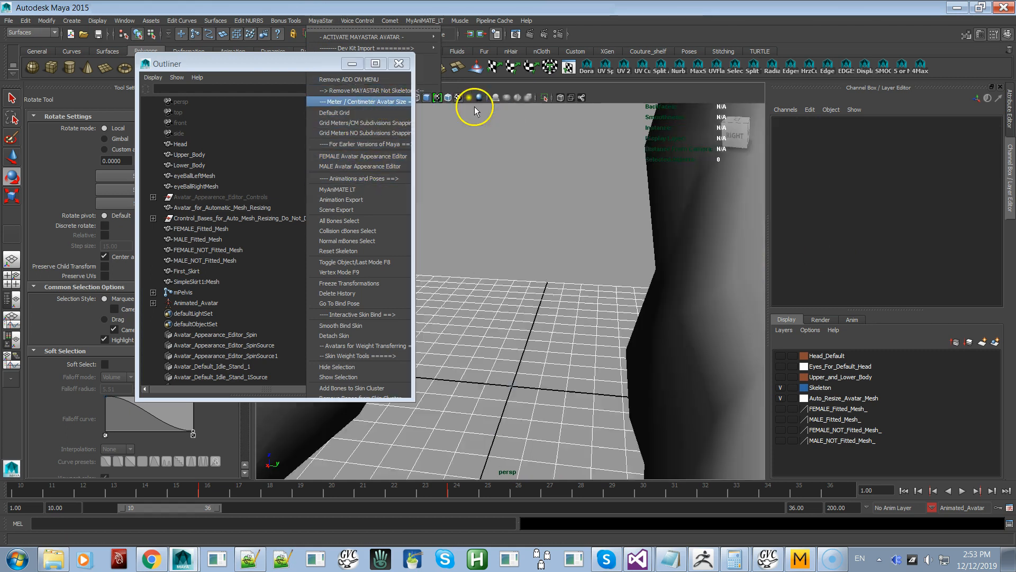
pyautogui.keyDown('alt'); pyautogui.moveTo(471, 231); pyautogui.dragTo(503, 246); pyautogui.keyUp('alt')
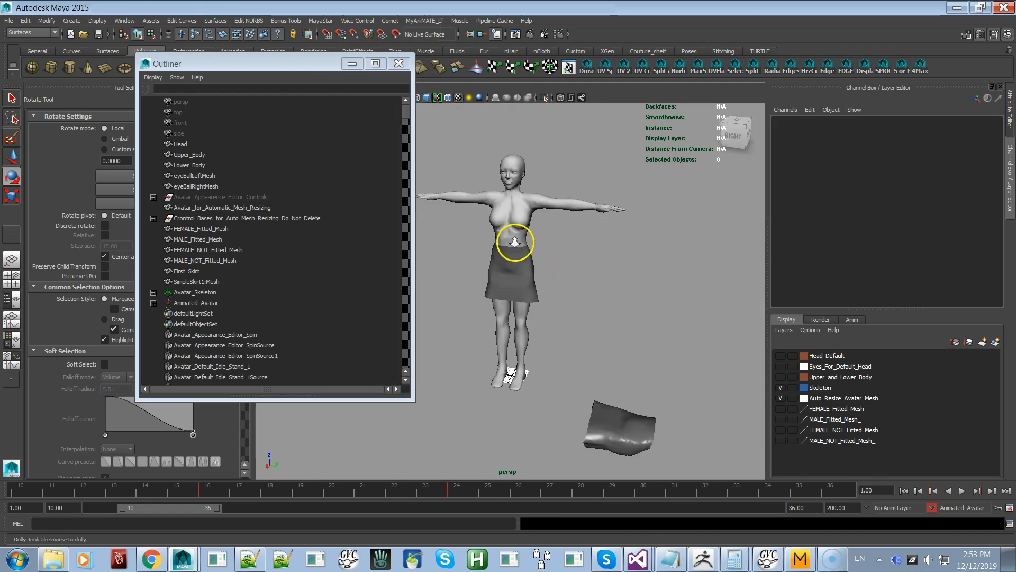
pyautogui.keyDown('alt'); pyautogui.moveTo(504, 245); pyautogui.dragTo(635, 261, button='right'); pyautogui.keyUp('alt')
# Select the skirt on the rescaled avatar and set its X, Y and Z rotation to 0
pyautogui.click(594, 308)
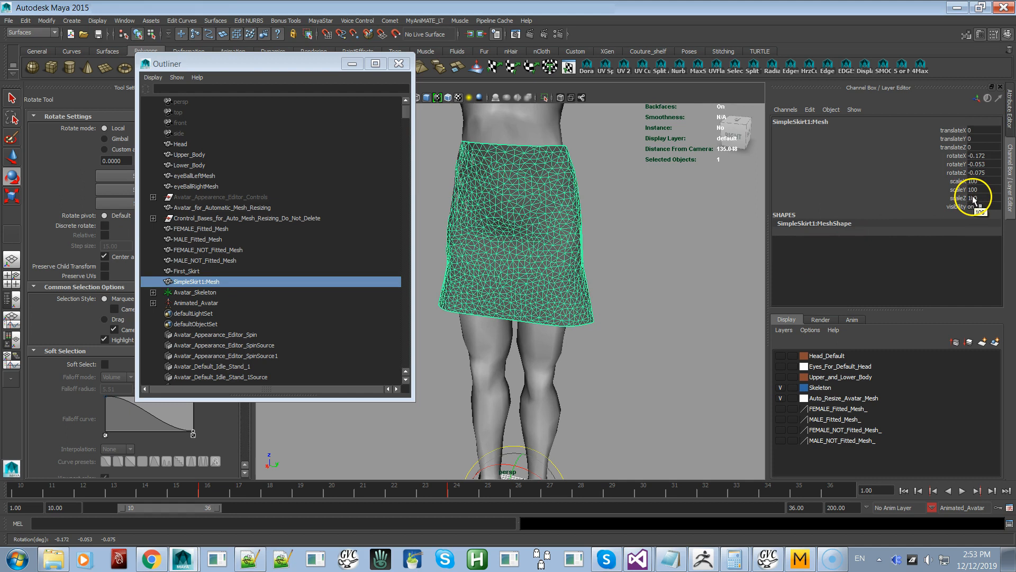
pyautogui.moveTo(975, 155); pyautogui.dragTo(986, 178)
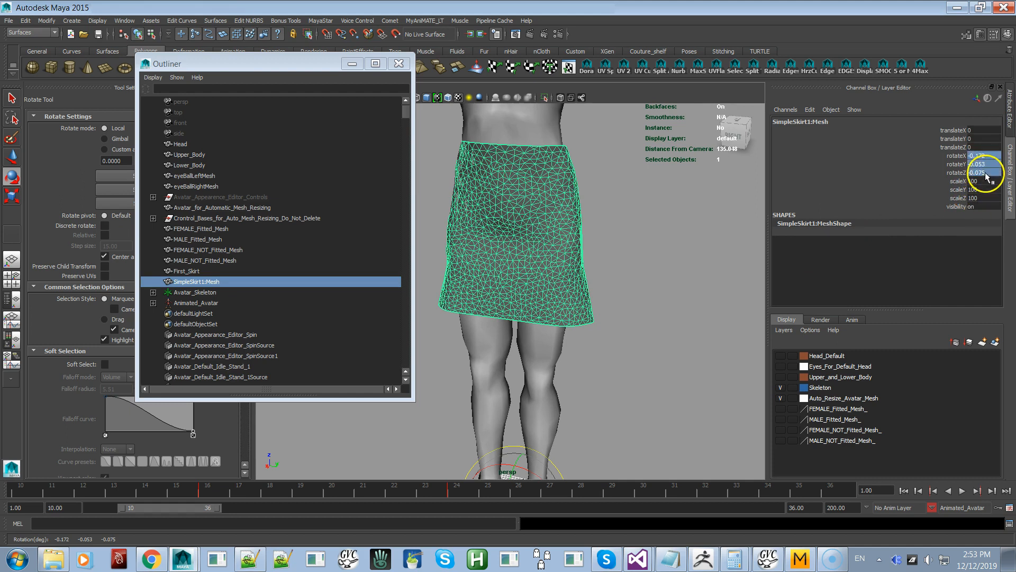
pyautogui.write('0')
pyautogui.press('Return')
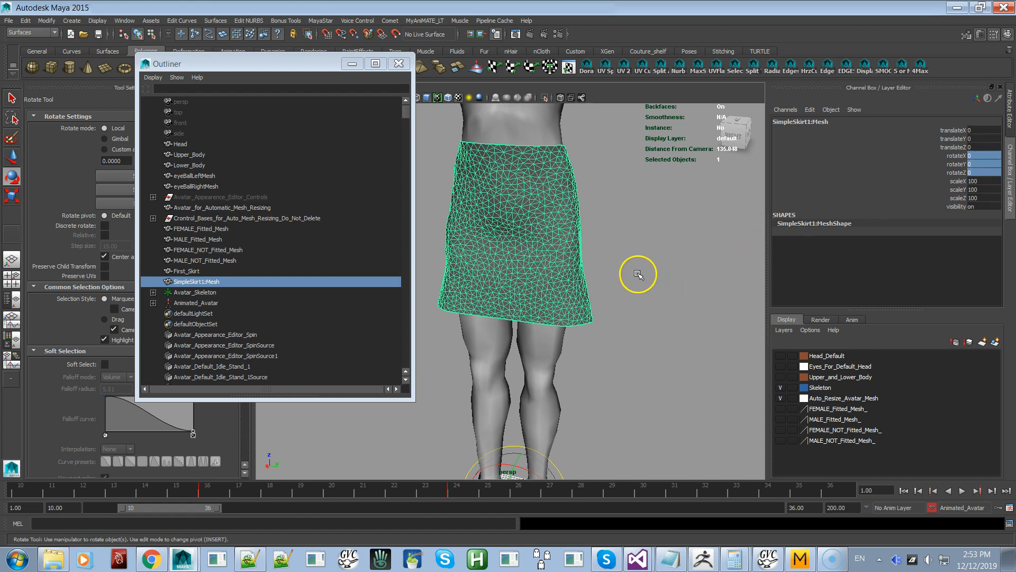
pyautogui.moveTo(642, 252)
pyautogui.keyDown('alt'); pyautogui.mouseDown()
pyautogui.moveTo(522, 252)
pyautogui.moveTo(475, 316)
pyautogui.moveTo(669, 263)
pyautogui.moveTo(658, 239)
pyautogui.moveTo(660, 249)
pyautogui.mouseUp(); pyautogui.keyUp('alt')
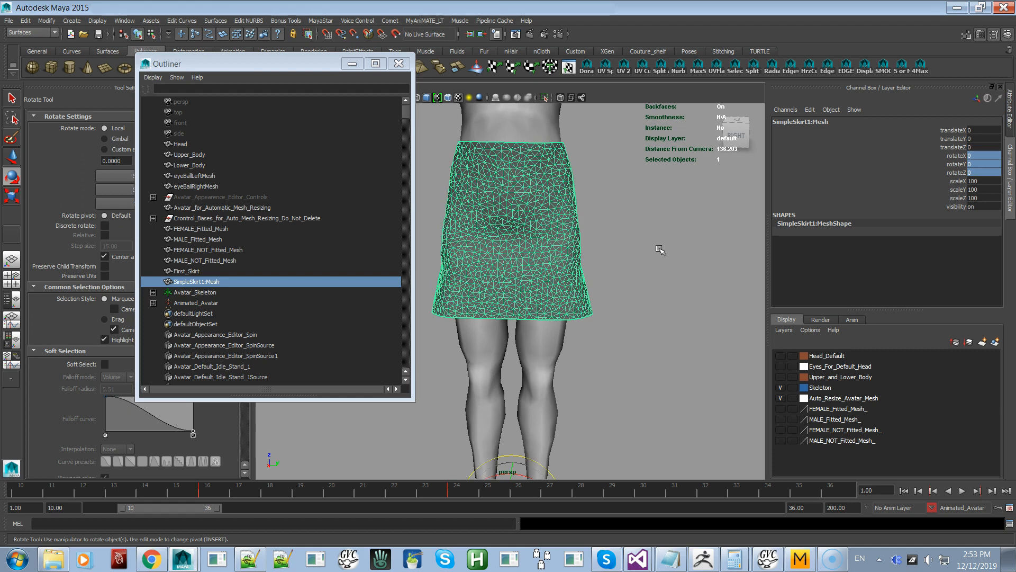
# Switch to Marvelous Designer, examine the pose of the avatar wearing the skirt from the front, and return to Maya
pyautogui.hotkey('alt', 'Tab')
pyautogui.hotkey('alt', 'Tab')
pyautogui.hotkey('alt', 'Tab')
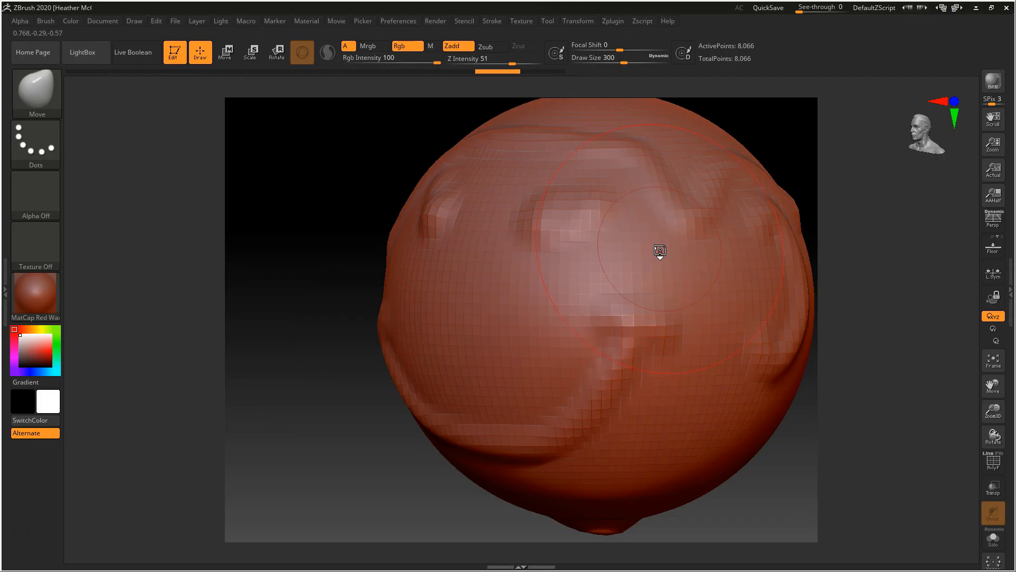
pyautogui.hotkey('alt', 'Tab')
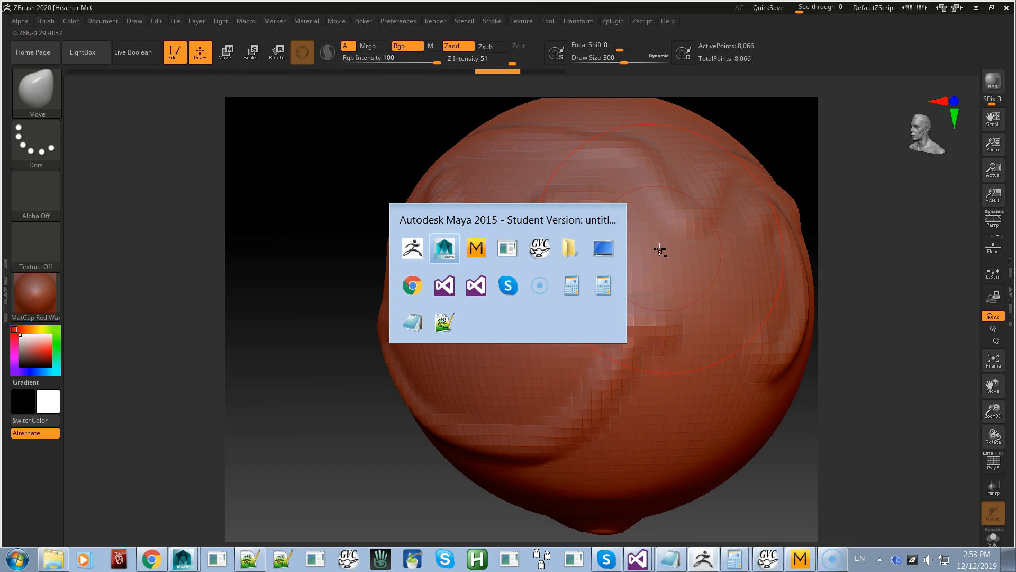
pyautogui.hotkey('alt', 'Tab')
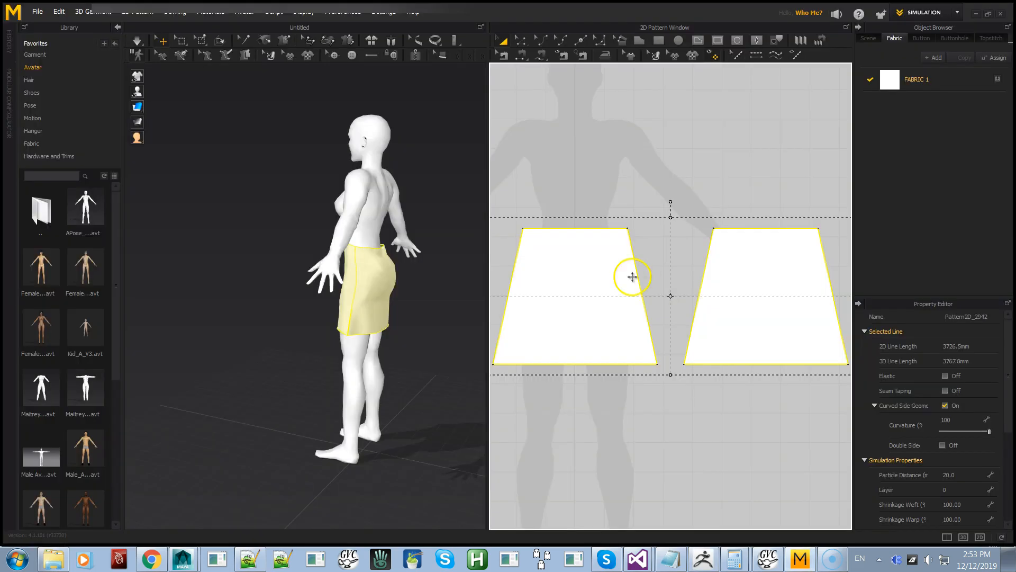
pyautogui.moveTo(268, 422); pyautogui.dragTo(404, 419, button='right')
pyautogui.hotkey('alt', 'Tab')
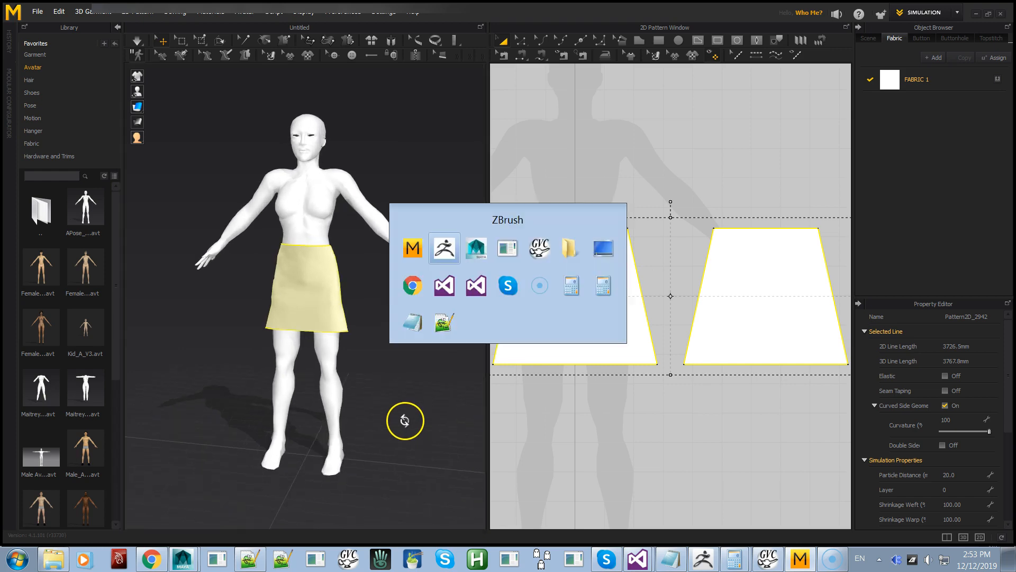
pyautogui.hotkey('alt', 'Tab')
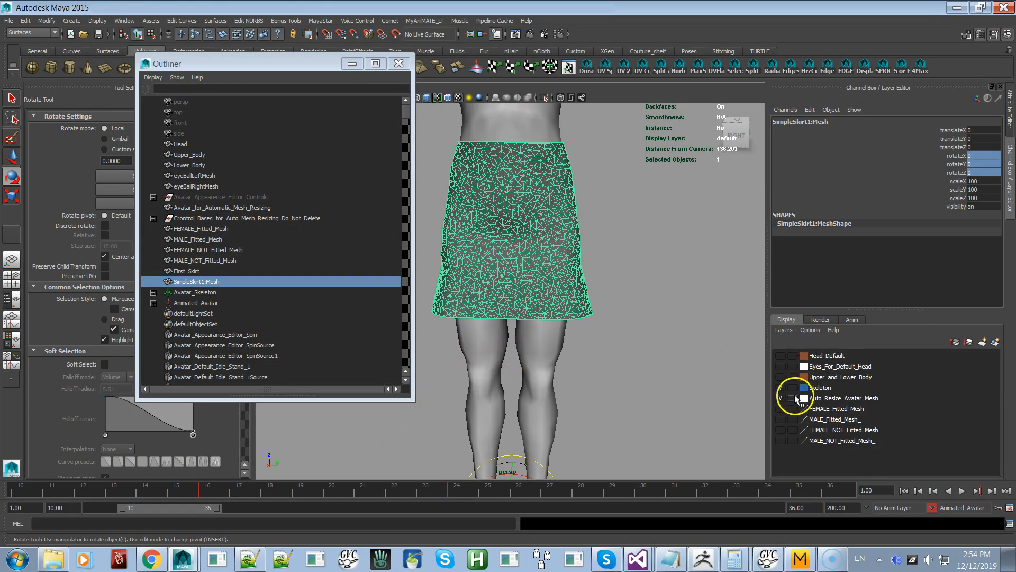
# Isolate the left hip joint (mHipLeft) in the selection and set its X rotation to 5
pyautogui.click(530, 337)
pyautogui.click(583, 170)
pyautogui.moveTo(573, 169); pyautogui.dragTo(608, 226)
pyautogui.hotkey('ctrl', 'z')
pyautogui.keyDown('alt'); pyautogui.moveTo(628, 379); pyautogui.dragTo(561, 258, button='right'); pyautogui.keyUp('alt')
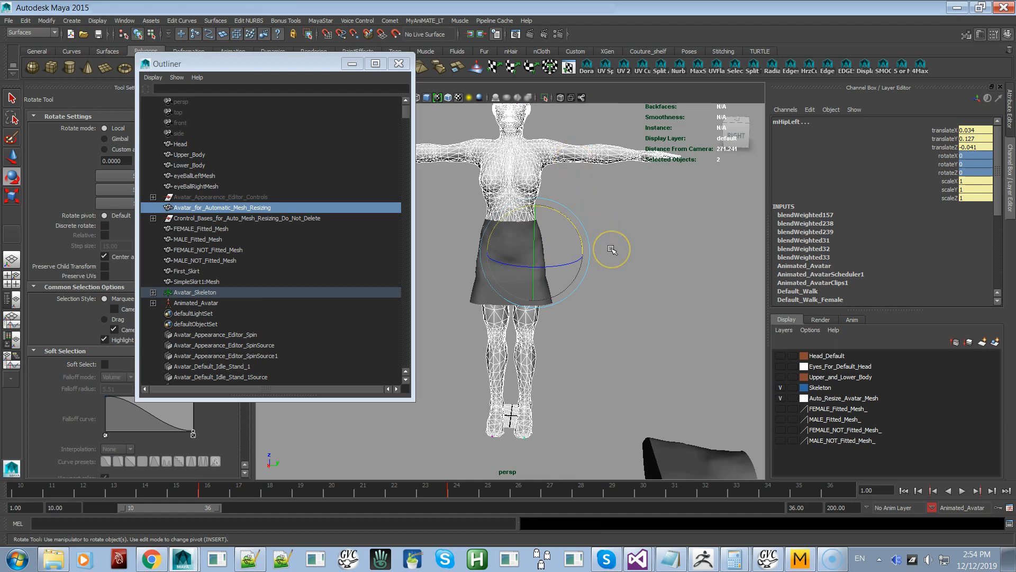
pyautogui.keyDown('ctrl'); pyautogui.click(606, 163); pyautogui.keyUp('ctrl')
pyautogui.moveTo(563, 217); pyautogui.dragTo(563, 215)
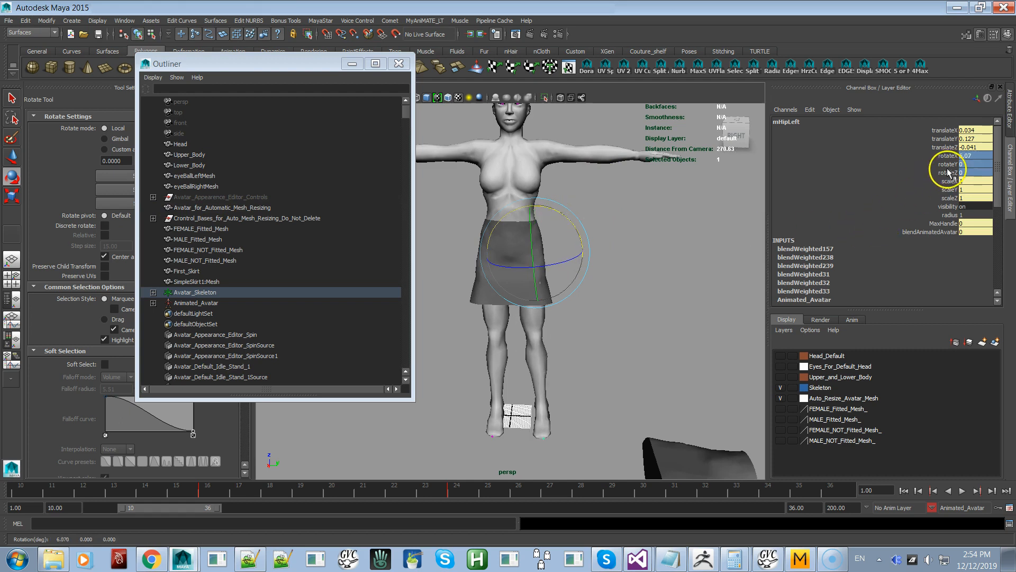
pyautogui.doubleClick(968, 156)
pyautogui.write('5')
pyautogui.press('Return')
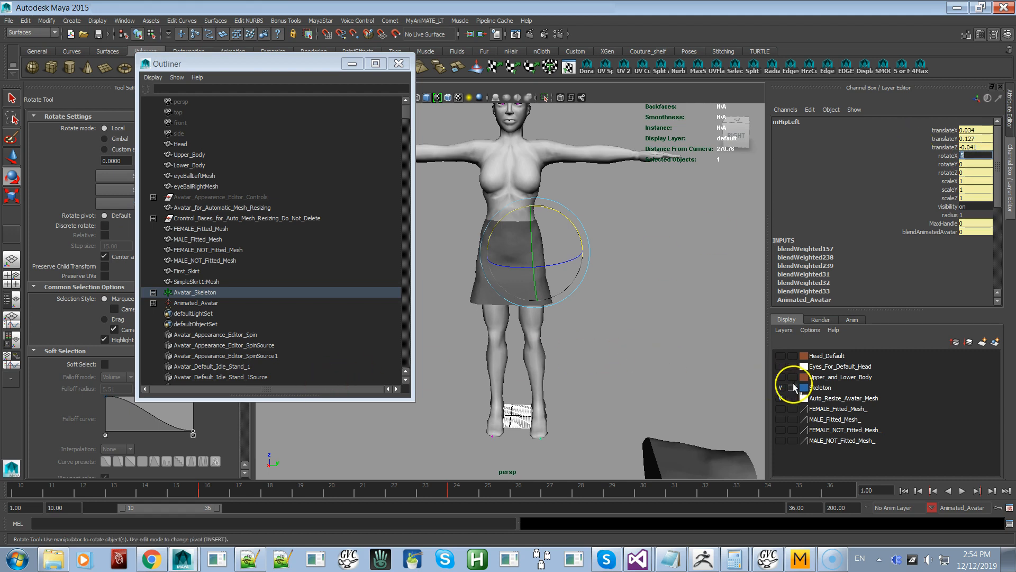
# Hide the Auto_Resize_Avatar_Mesh layer and set the right hip joint's X rotation to -5
pyautogui.click(780, 398)
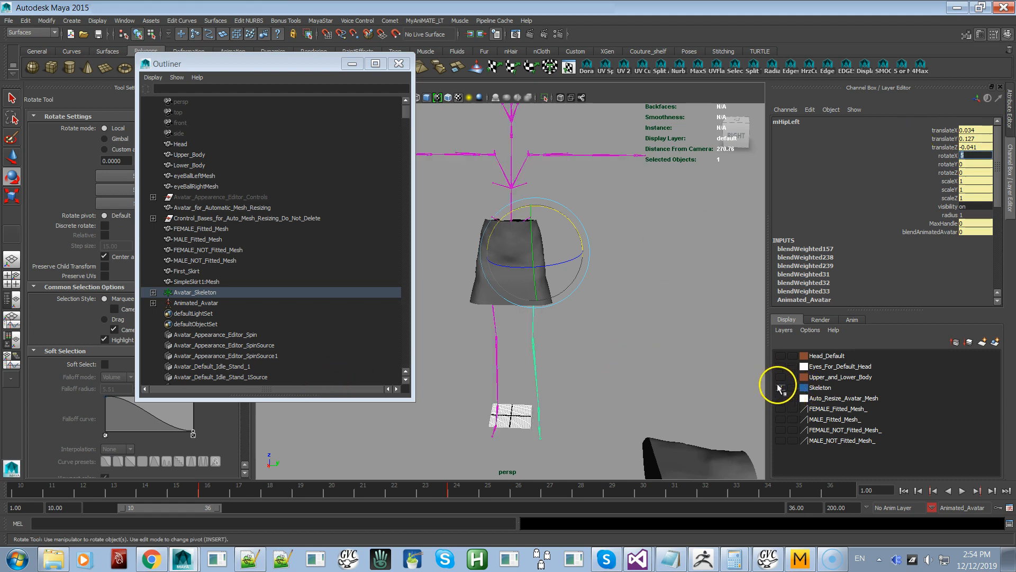
pyautogui.click(493, 317)
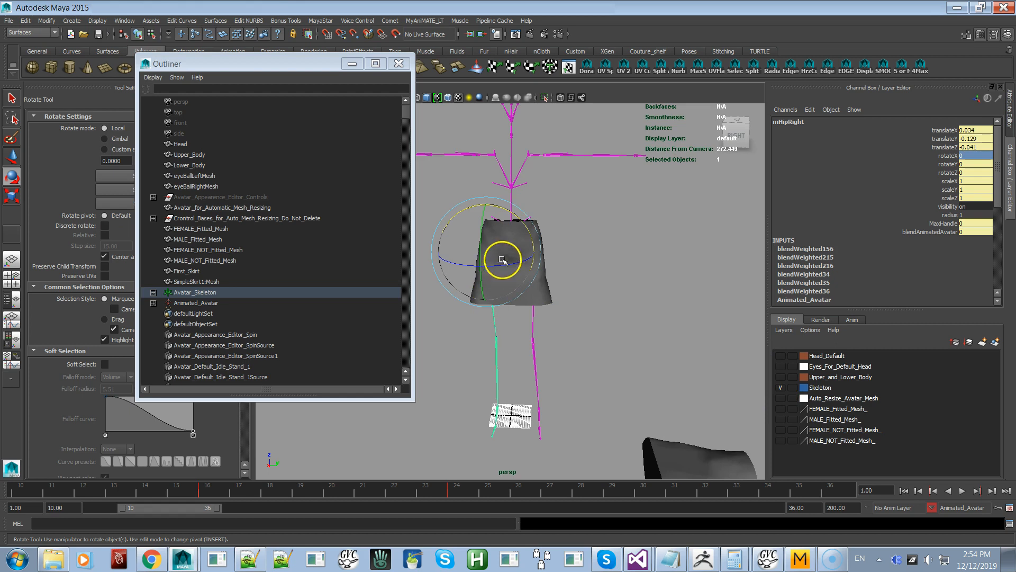
pyautogui.click(976, 156)
pyautogui.press('Return')
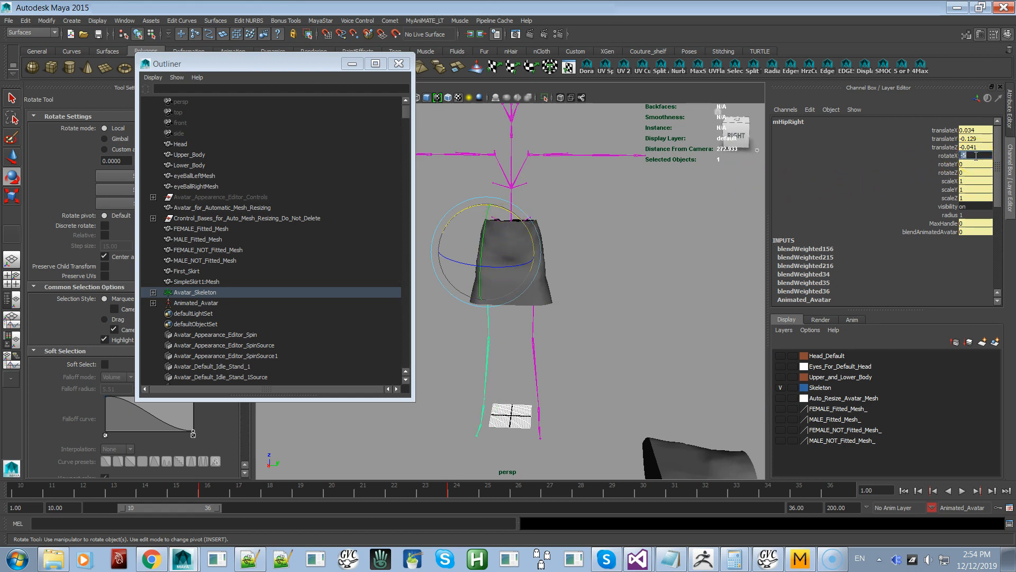
# Select the left shoulder joint and lower the arm by setting its X rotation to -45
pyautogui.click(587, 156)
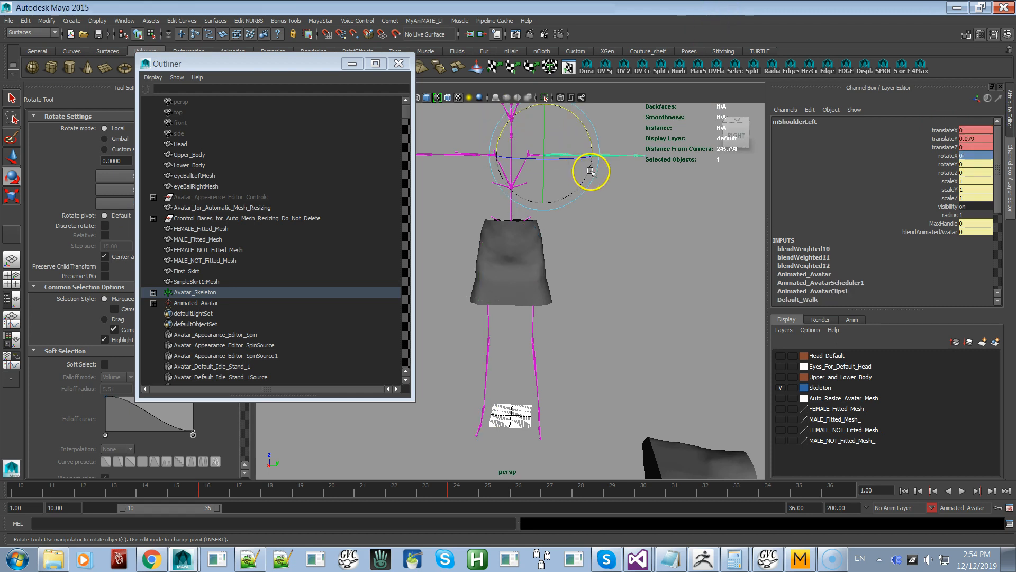
pyautogui.click(988, 153)
pyautogui.write('45')
pyautogui.press('Return')
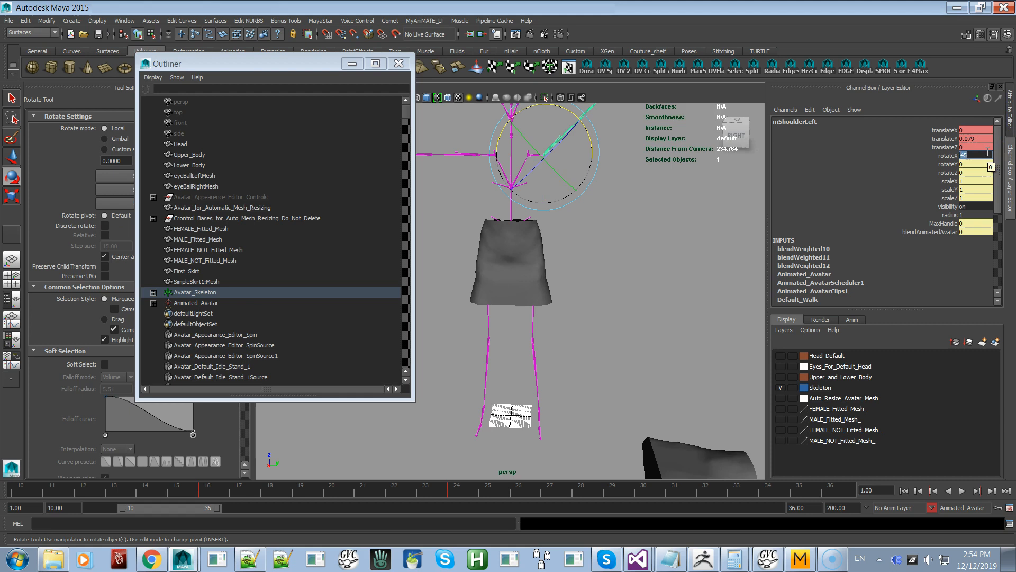
pyautogui.write('-45')
pyautogui.press('Return')
# Select the right shoulder joint and lower the arm by setting its X rotation to 45
pyautogui.click(449, 162)
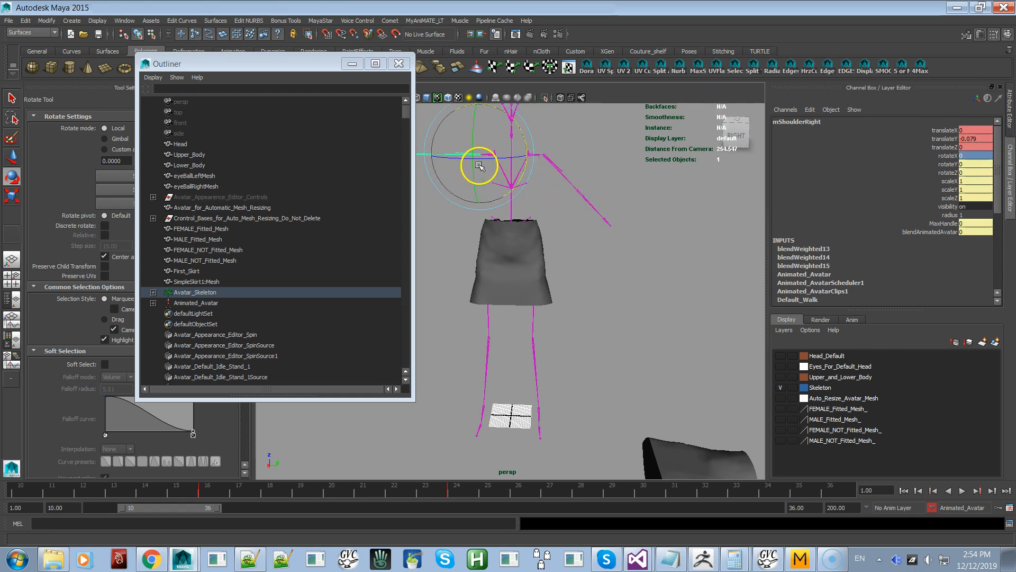
pyautogui.click(965, 155)
pyautogui.write('45')
pyautogui.press('Return')
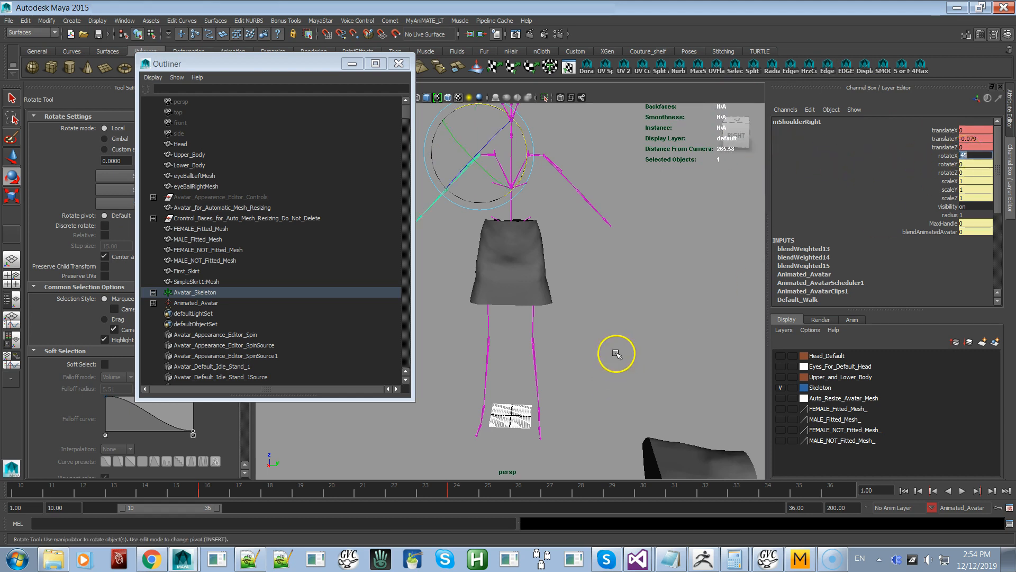
# Show the Auto_Resize_Avatar_Mesh layer again and clear the joint selection
pyautogui.click(780, 397)
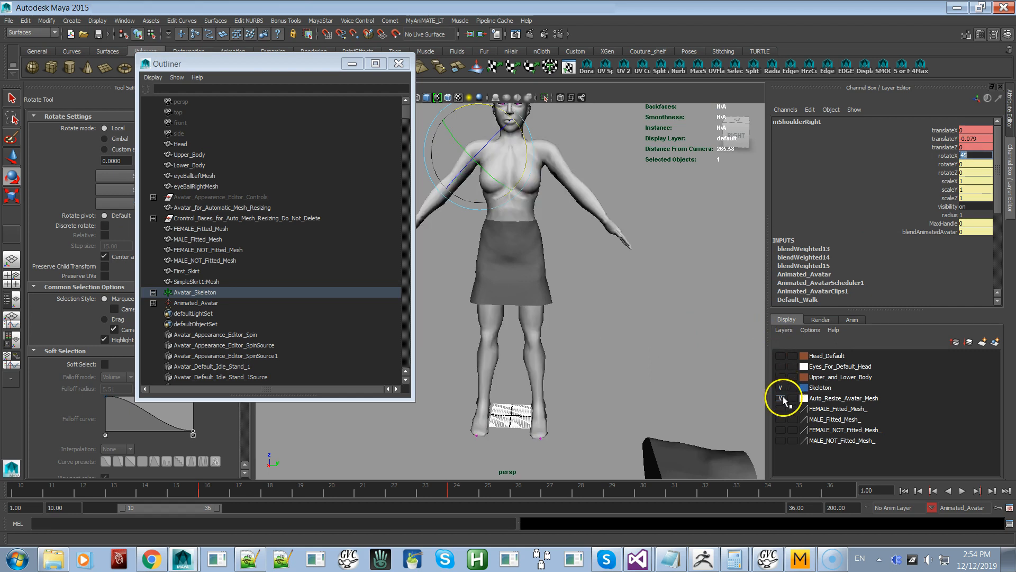
pyautogui.keyDown('alt'); pyautogui.moveTo(597, 320); pyautogui.dragTo(614, 347, button='right'); pyautogui.keyUp('alt')
pyautogui.keyDown('alt'); pyautogui.moveTo(615, 311); pyautogui.dragTo(627, 371, button='middle'); pyautogui.keyUp('alt')
pyautogui.click(637, 350)
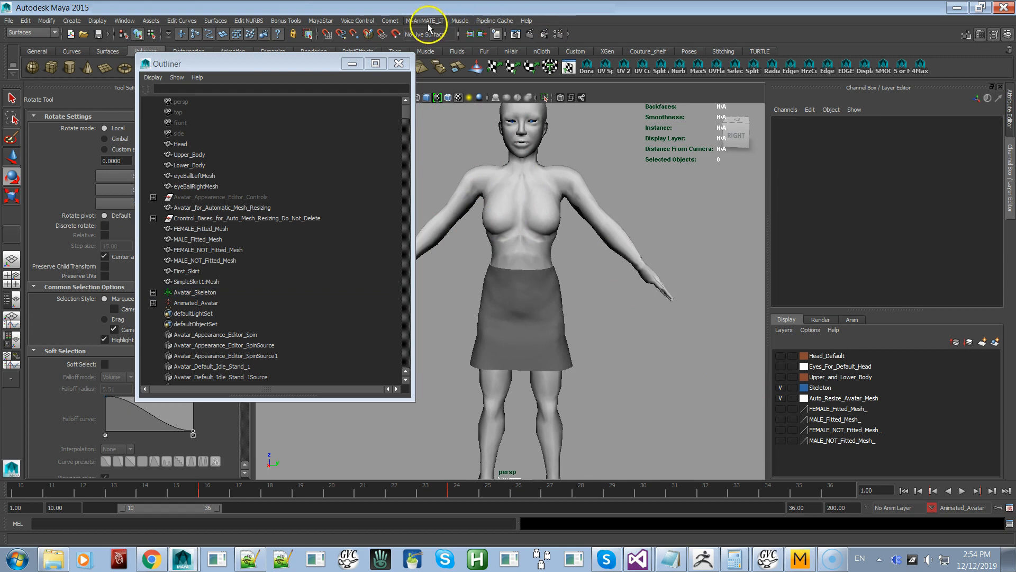
pyautogui.click(323, 20)
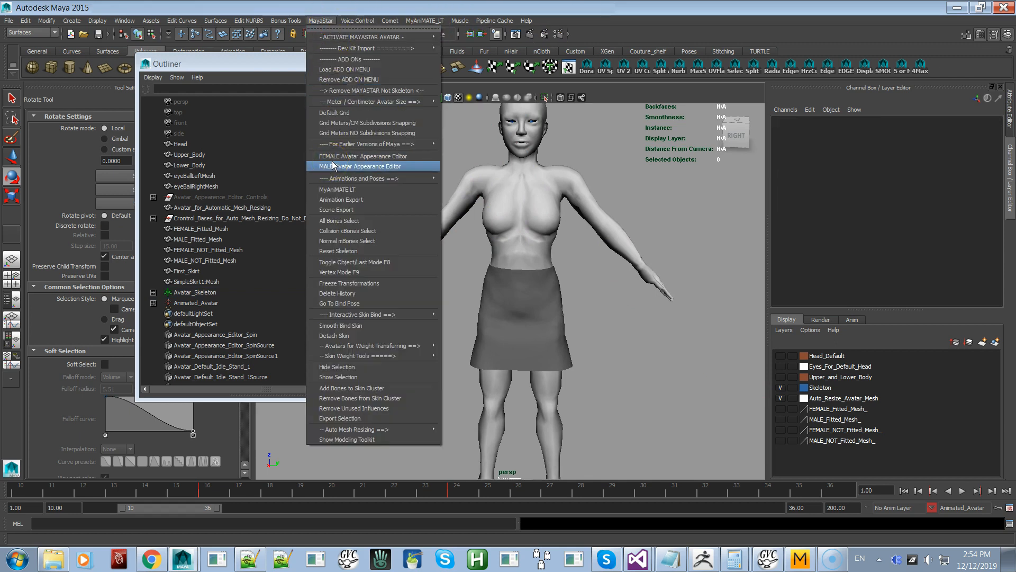
pyautogui.moveTo(402, 357)
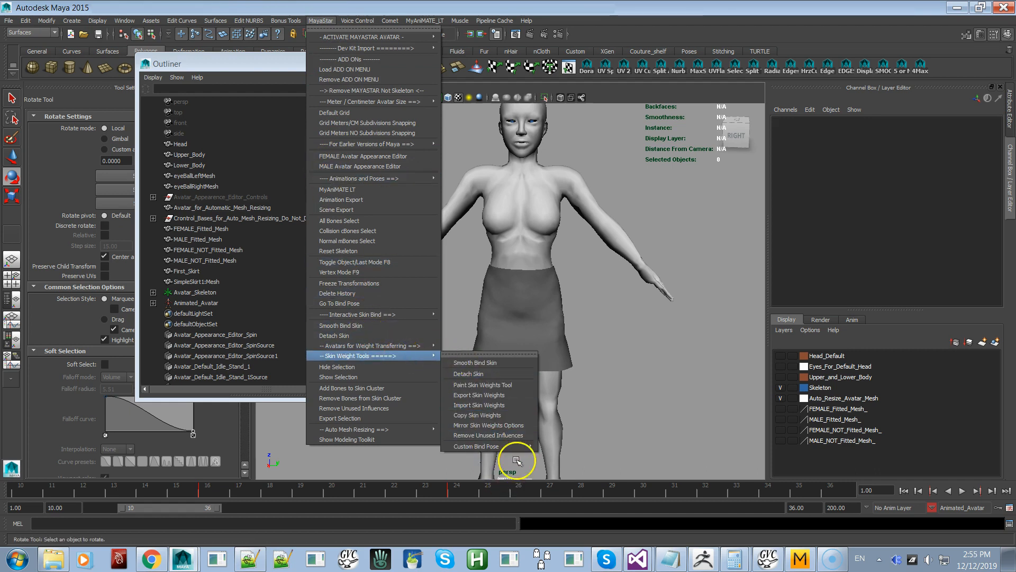
pyautogui.moveTo(516, 446)
pyautogui.click(560, 454)
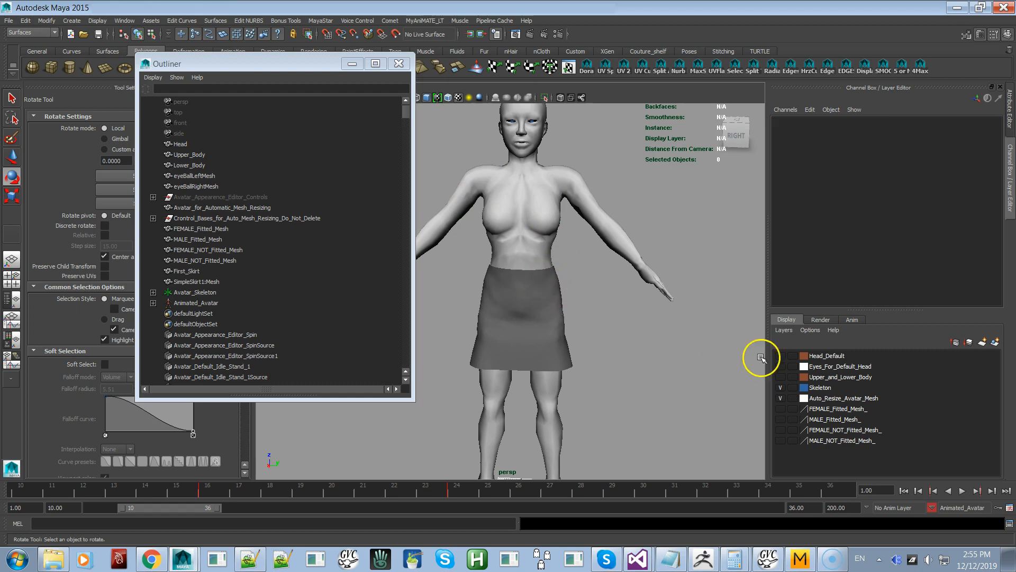
# Detach the MayaStar command list as a floating window and place it beside the avatar
pyautogui.click(331, 22)
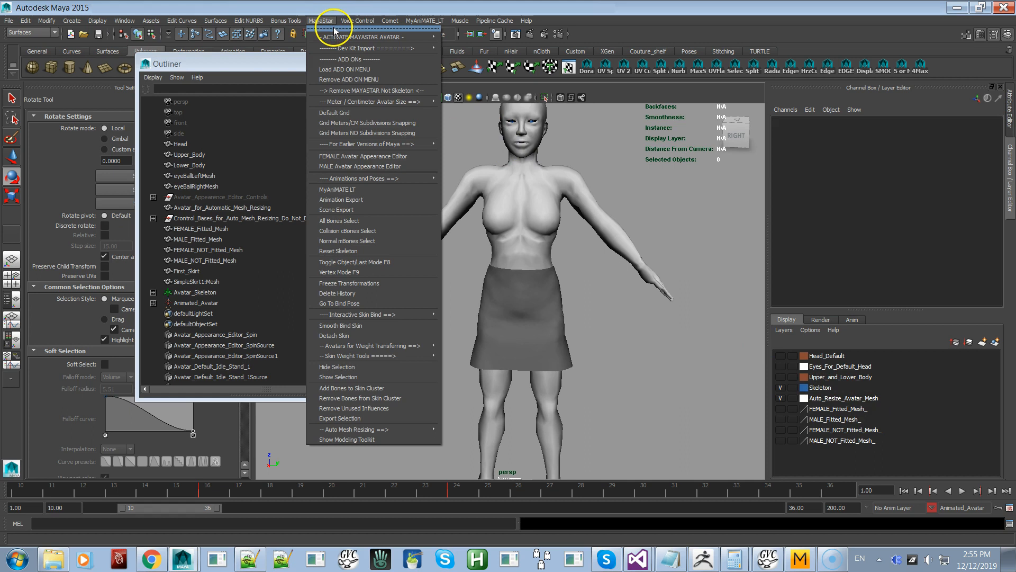
pyautogui.click(333, 26)
pyautogui.moveTo(352, 18); pyautogui.dragTo(722, 62)
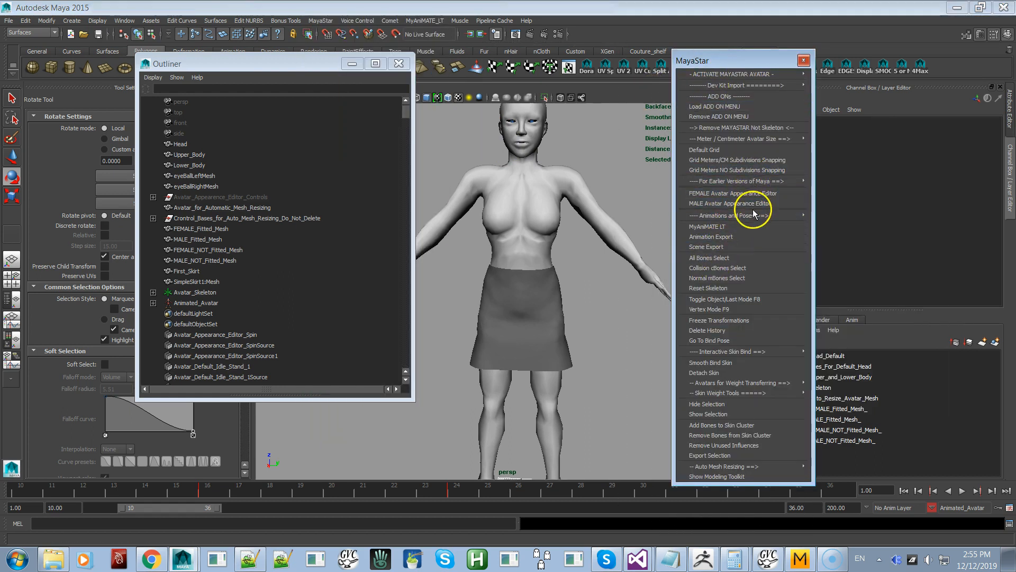
# Select all avatar bones together with the skirt and smooth-bind the skirt to those joints, keeping the current bind options
pyautogui.click(730, 259)
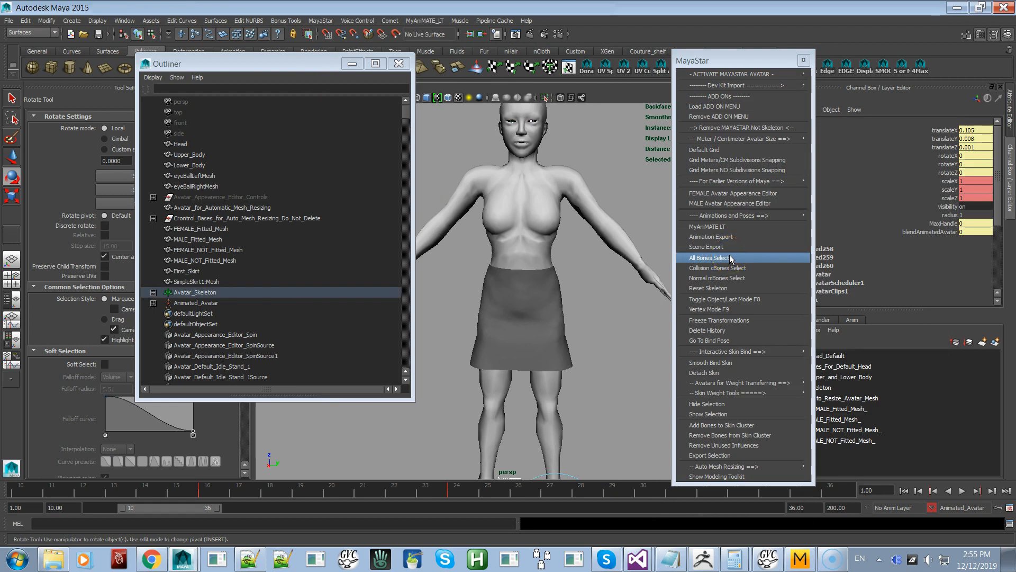
pyautogui.click(569, 349)
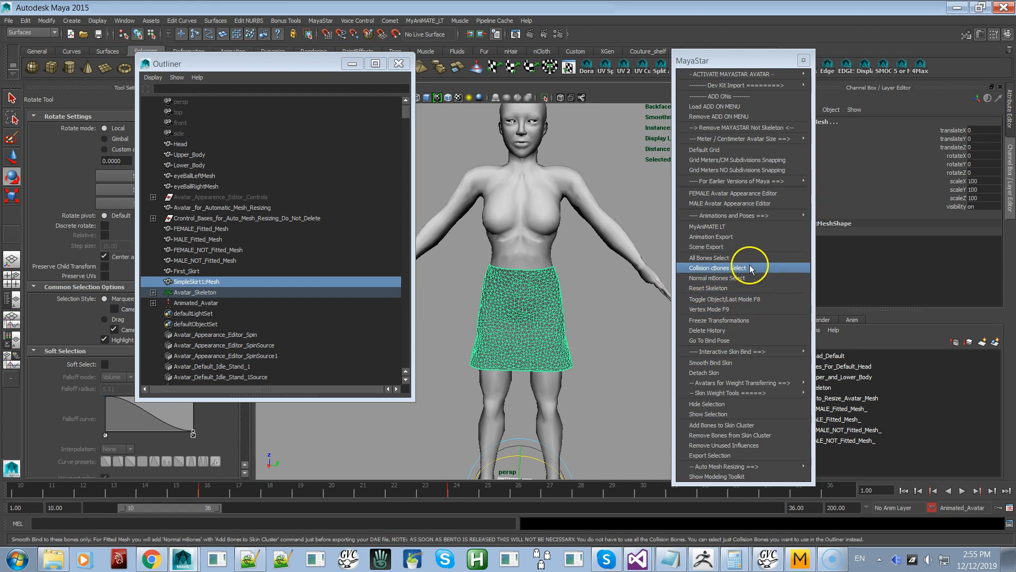
pyautogui.click(735, 363)
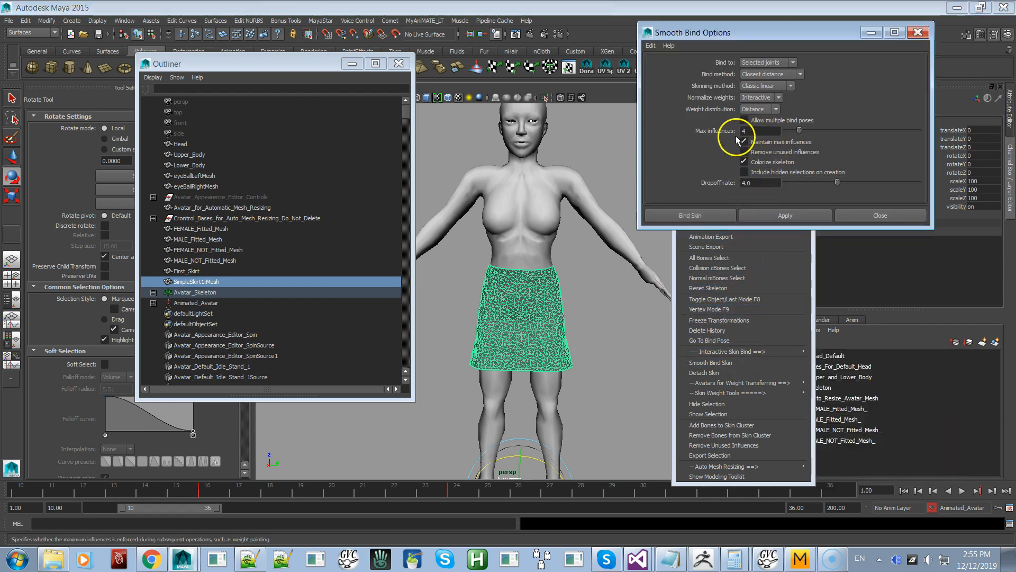
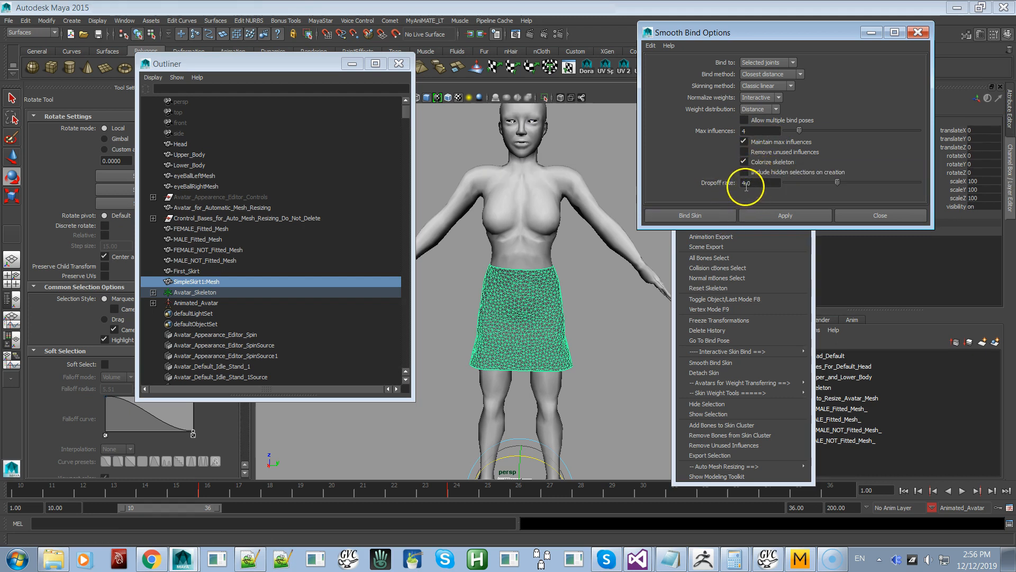
pyautogui.click(718, 211)
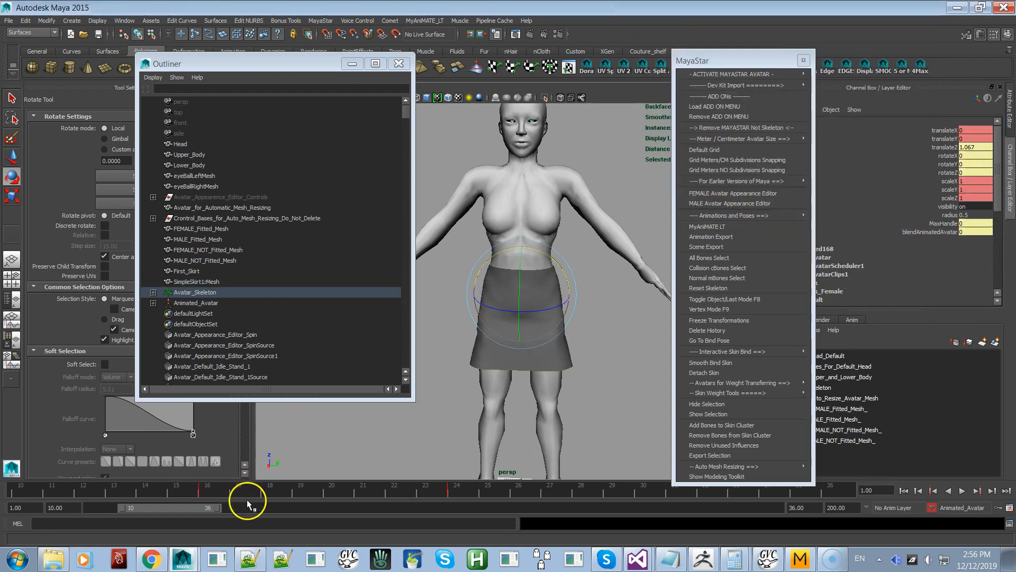
# Play back the avatar's animation to check how the bound skirt deforms, and return the avatar to its bind pose
pyautogui.hotkey('alt', 'v')
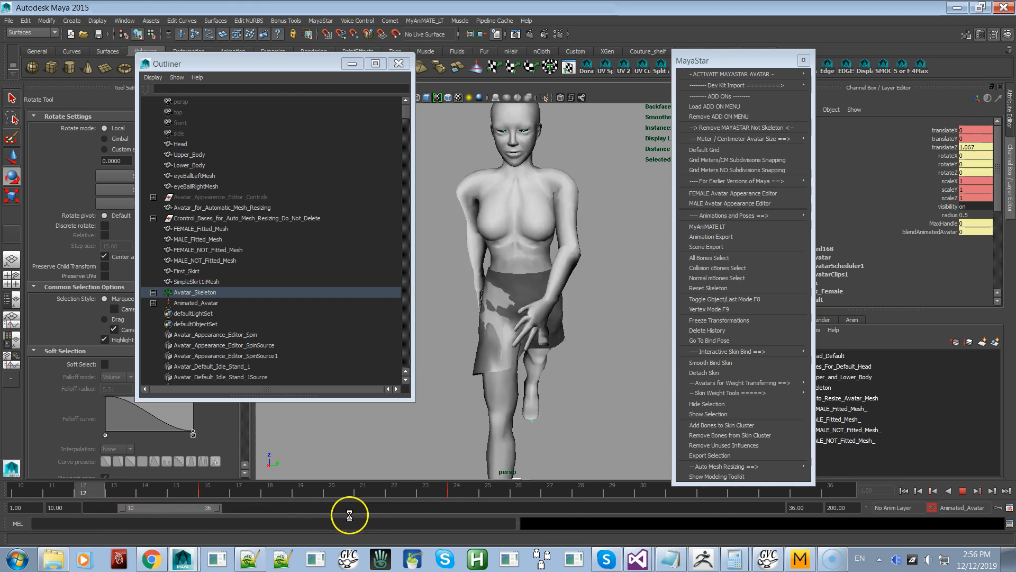
pyautogui.hotkey('alt', 'v')
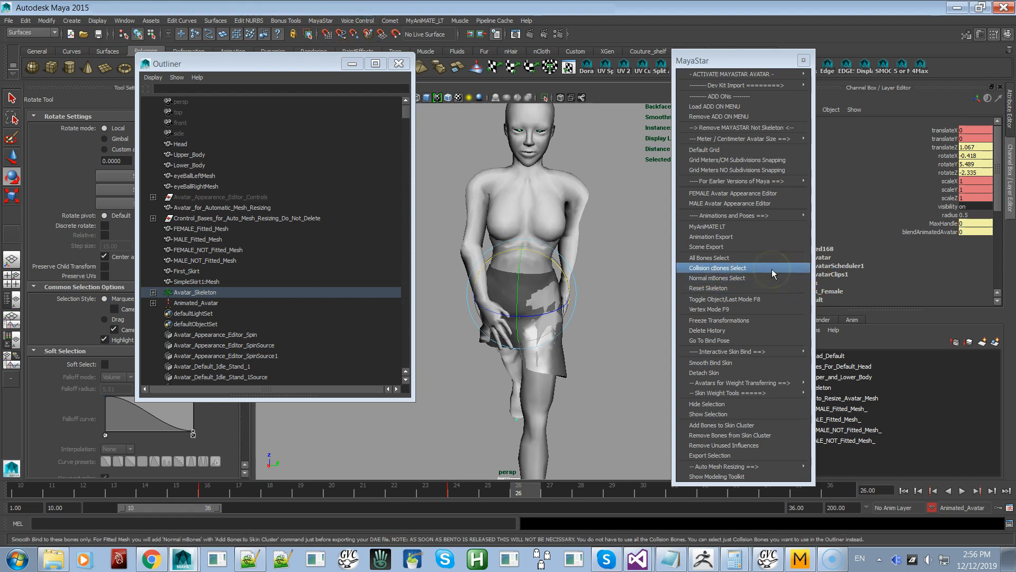
pyautogui.click(734, 341)
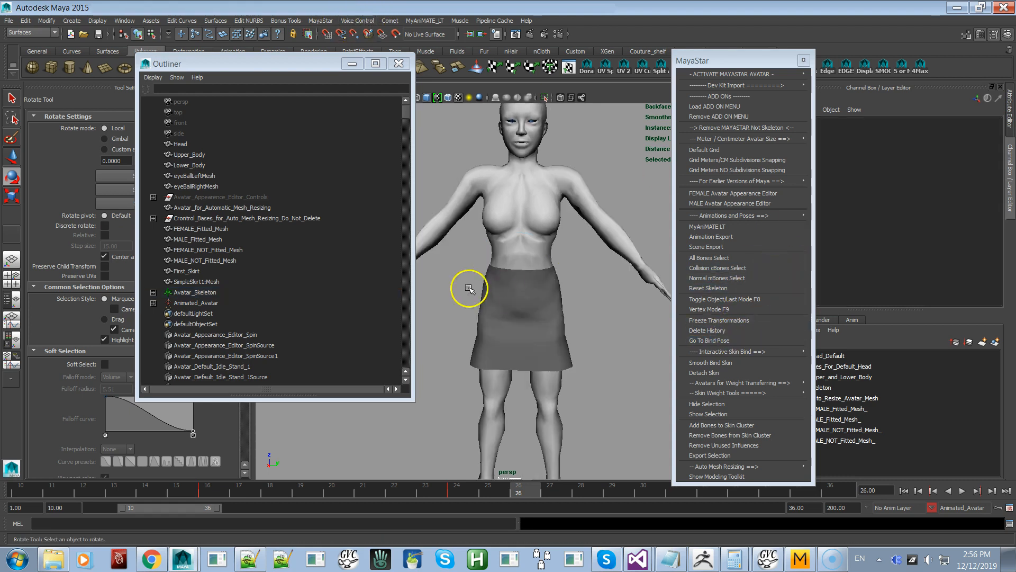
# Move the MayaStar command list clear of the layer list, and replace the visible Auto_Resize_Avatar_Mesh layer with FEMALE_Fitted_Mesh_
pyautogui.click(727, 61)
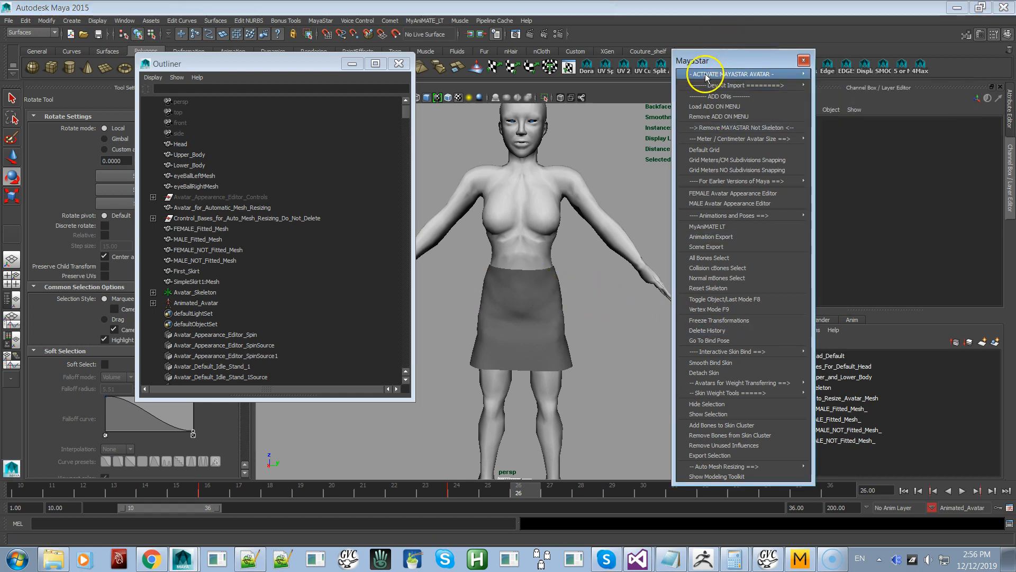
pyautogui.click(597, 217)
pyautogui.moveTo(736, 61); pyautogui.dragTo(681, 101)
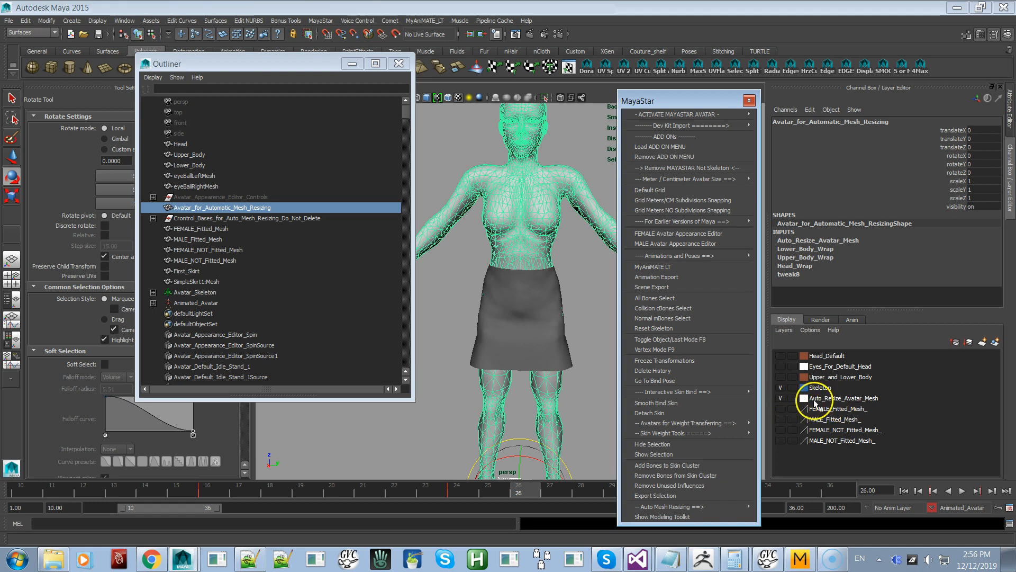
pyautogui.click(782, 398)
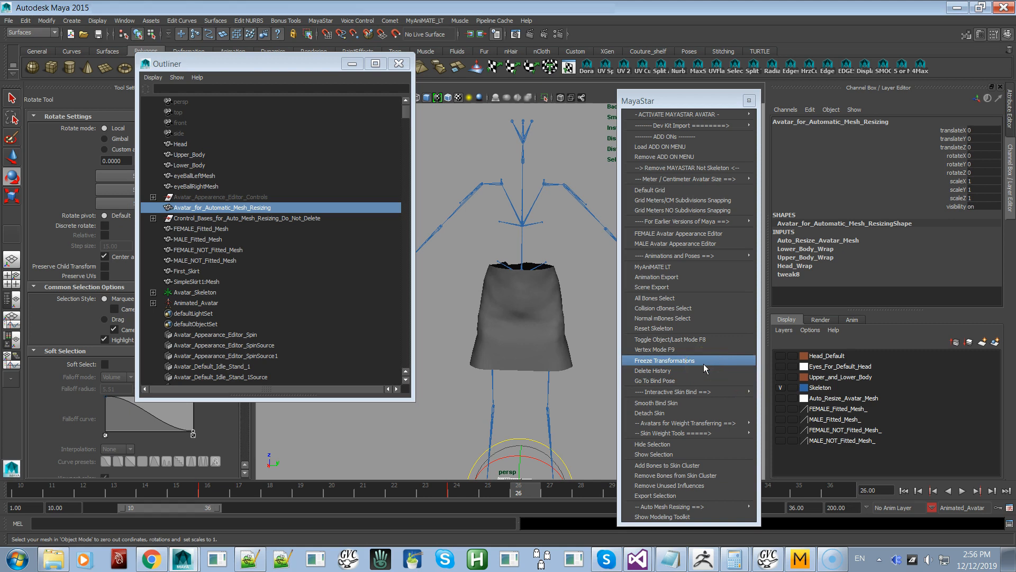
pyautogui.click(780, 409)
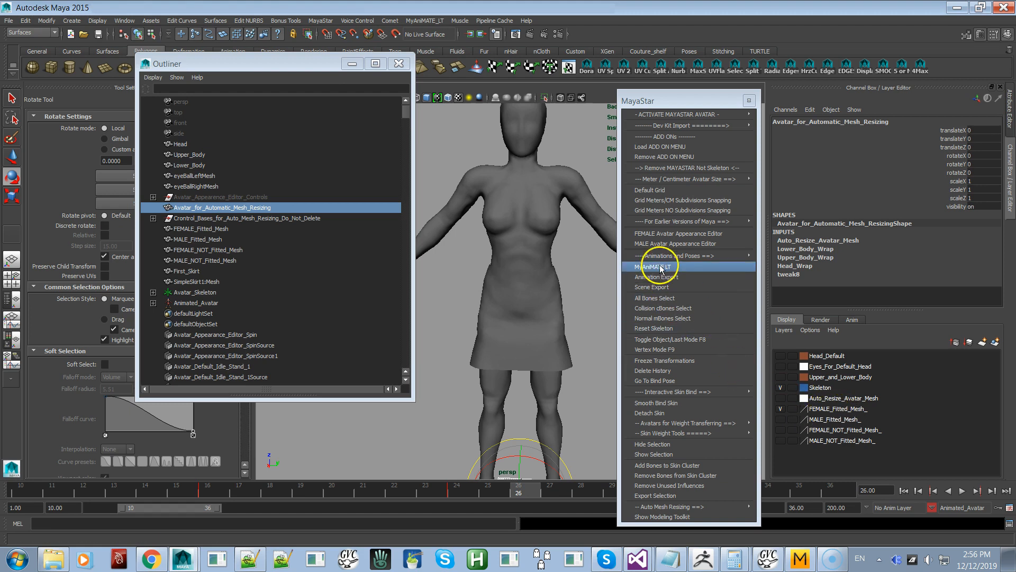
# Copy the skin weights from FEMALE_Fitted_Mesh to the skirt using Closest point on surface and One to one association with Normalize on
pyautogui.click(589, 218)
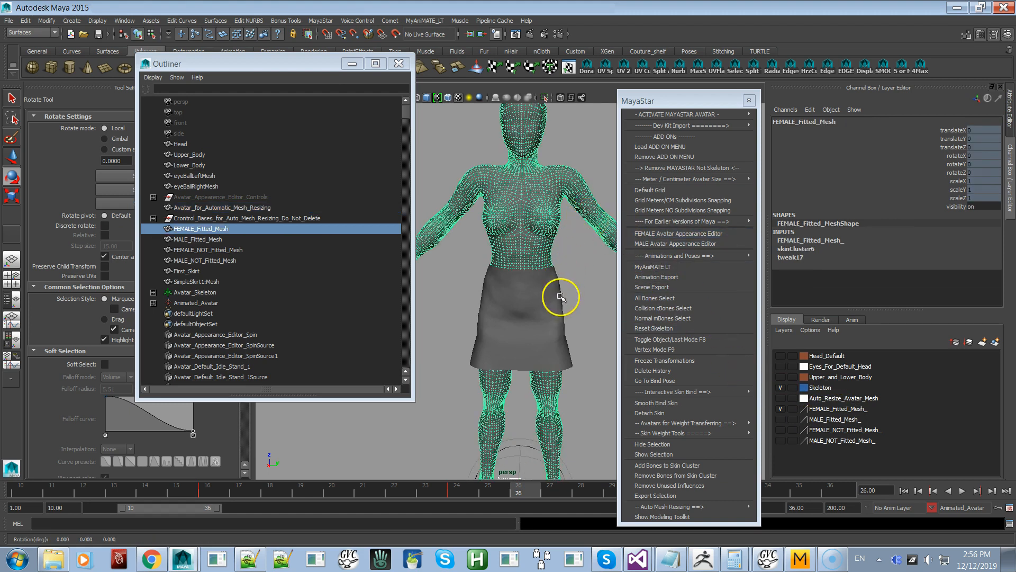
pyautogui.keyDown('shift'); pyautogui.click(572, 354); pyautogui.keyUp('shift')
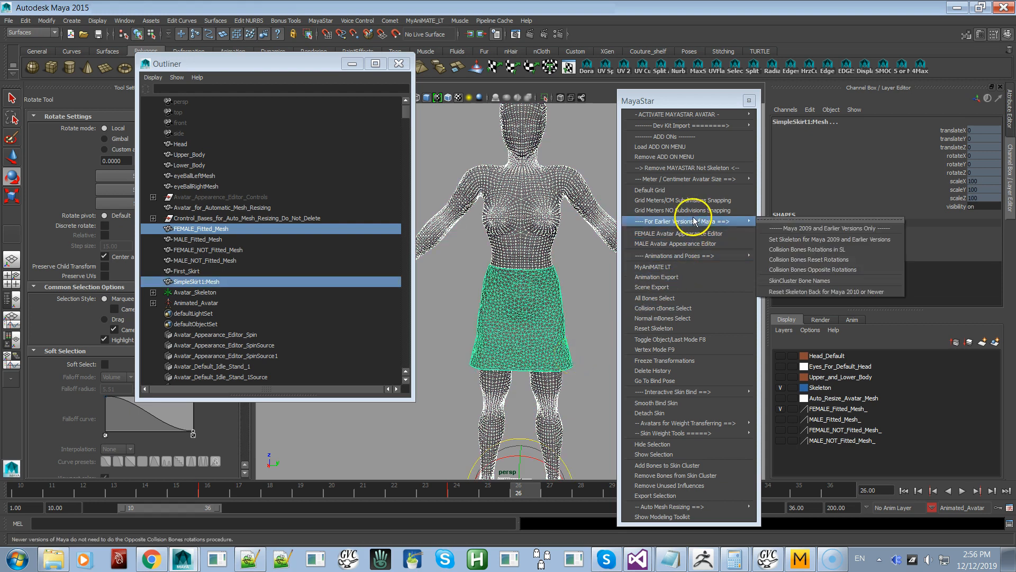
pyautogui.moveTo(704, 433)
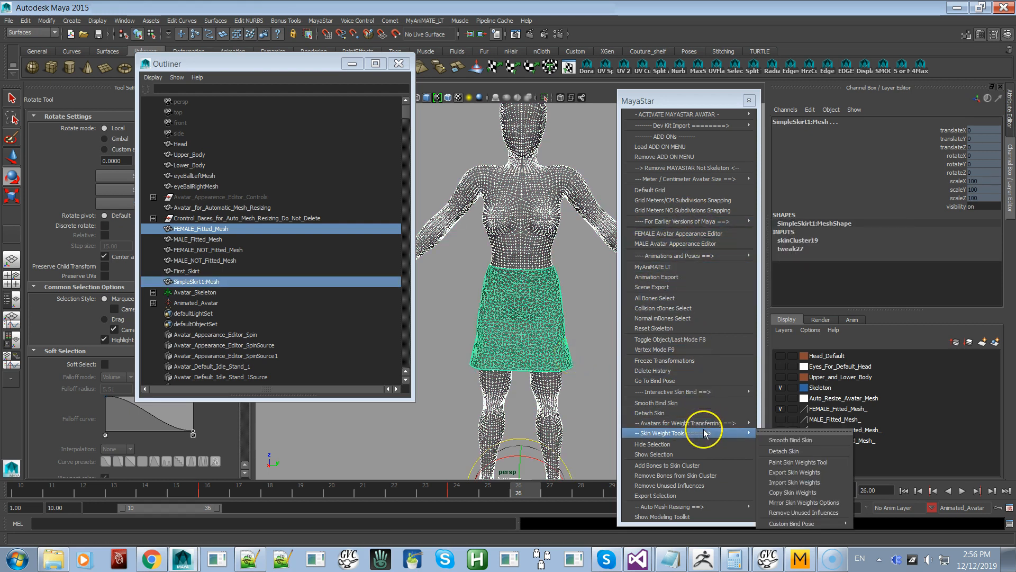
pyautogui.click(794, 492)
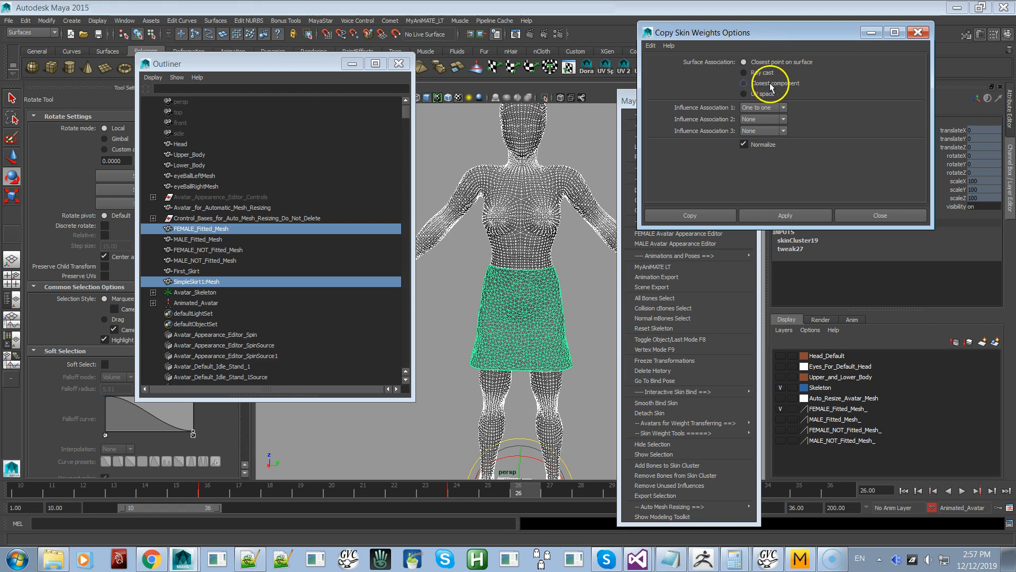
pyautogui.click(723, 216)
pyautogui.click(593, 288)
# Play the animation with the copied weights, examine the skirt up close at frame 25, and return the avatar to its bind pose
pyautogui.hotkey('alt', 'v')
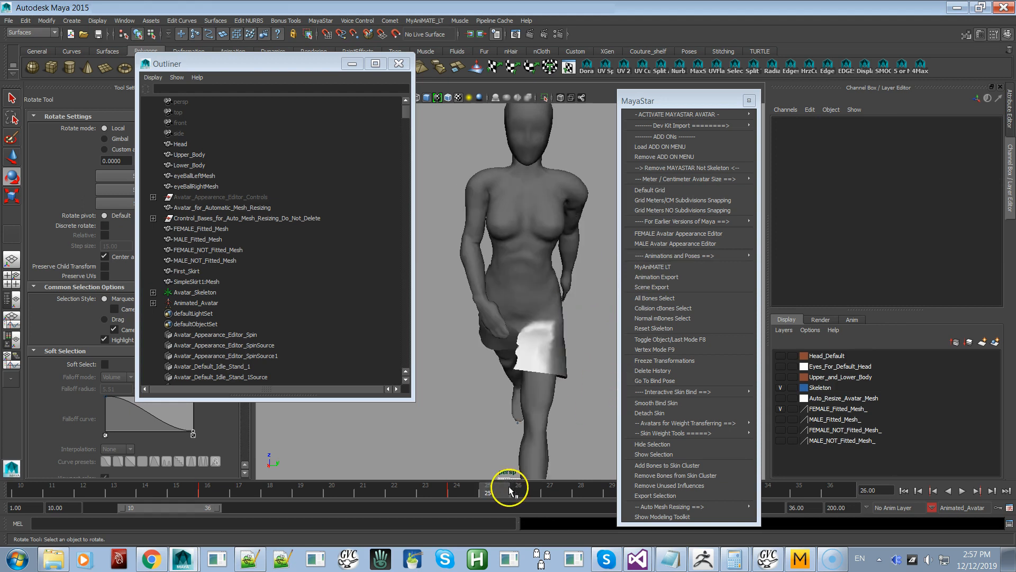
pyautogui.click(483, 486)
pyautogui.keyDown('alt'); pyautogui.moveTo(544, 388); pyautogui.dragTo(578, 365); pyautogui.keyUp('alt')
pyautogui.keyDown('alt'); pyautogui.moveTo(563, 339); pyautogui.dragTo(626, 455, button='right'); pyautogui.keyUp('alt')
pyautogui.click(588, 379)
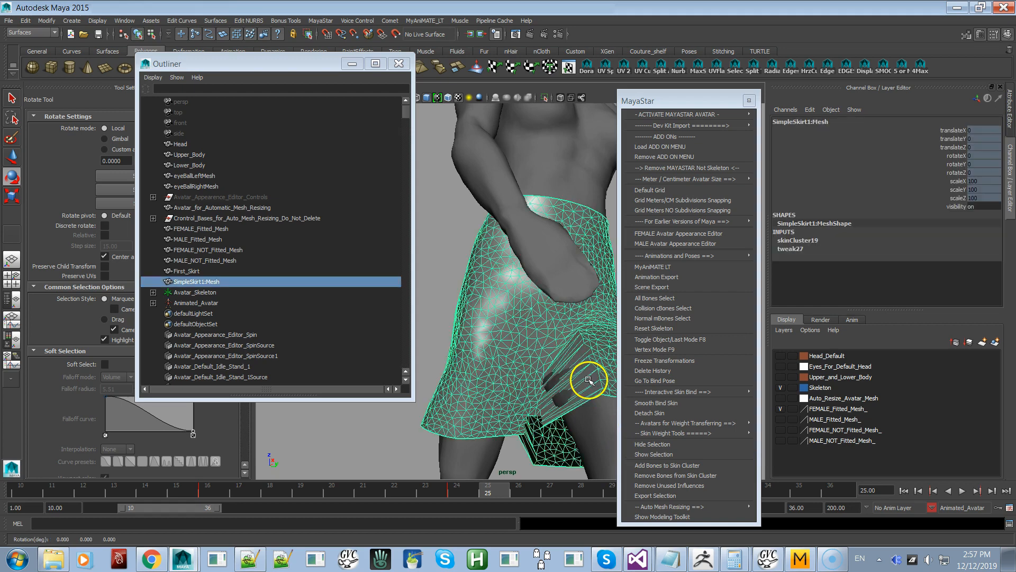
pyautogui.keyDown('alt'); pyautogui.moveTo(583, 370); pyautogui.dragTo(472, 395); pyautogui.keyUp('alt')
pyautogui.keyDown('alt'); pyautogui.moveTo(471, 395); pyautogui.dragTo(494, 236, button='right'); pyautogui.keyUp('alt')
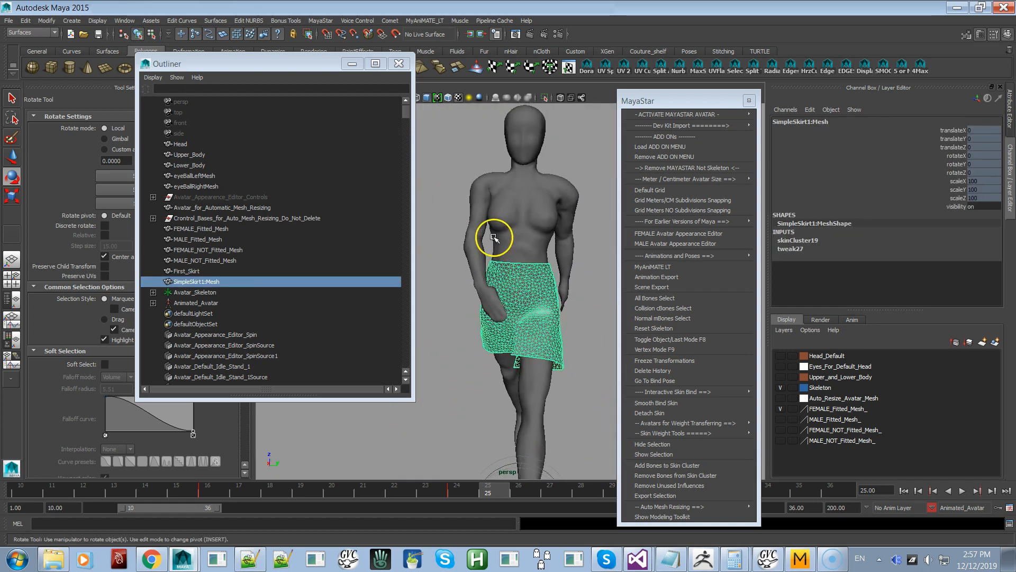
pyautogui.hotkey('alt', 'v')
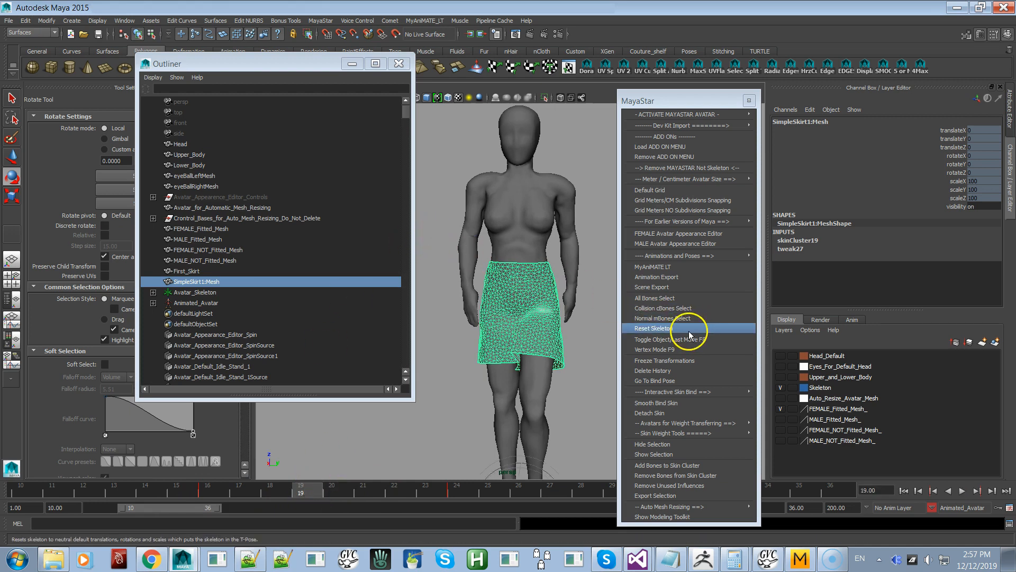
pyautogui.click(674, 380)
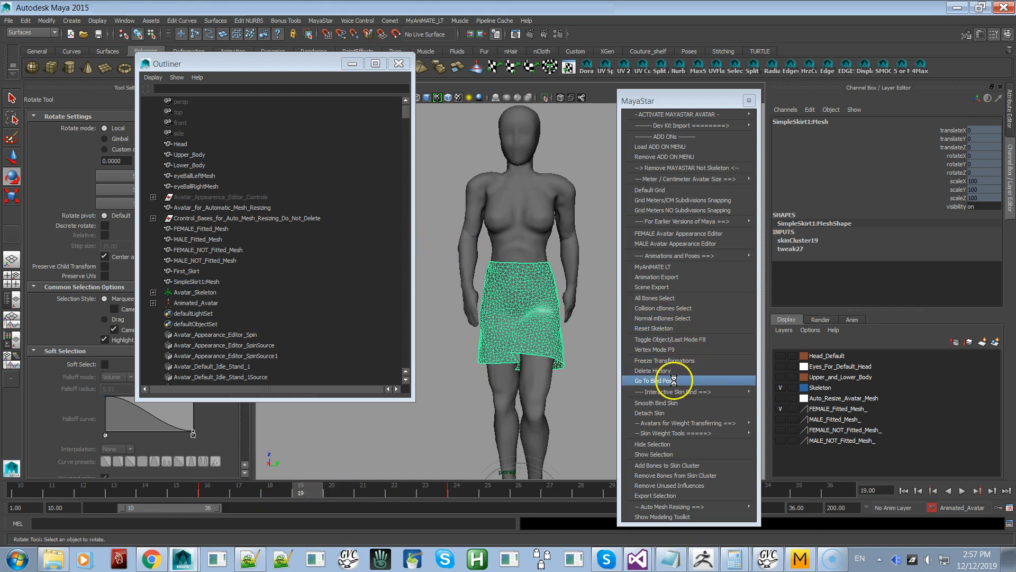
# Examine the fit of the weighted skirt around the avatar's hips and hem from several angles and distances
pyautogui.keyDown('alt'); pyautogui.moveTo(545, 341); pyautogui.dragTo(518, 289, button='right'); pyautogui.keyUp('alt')
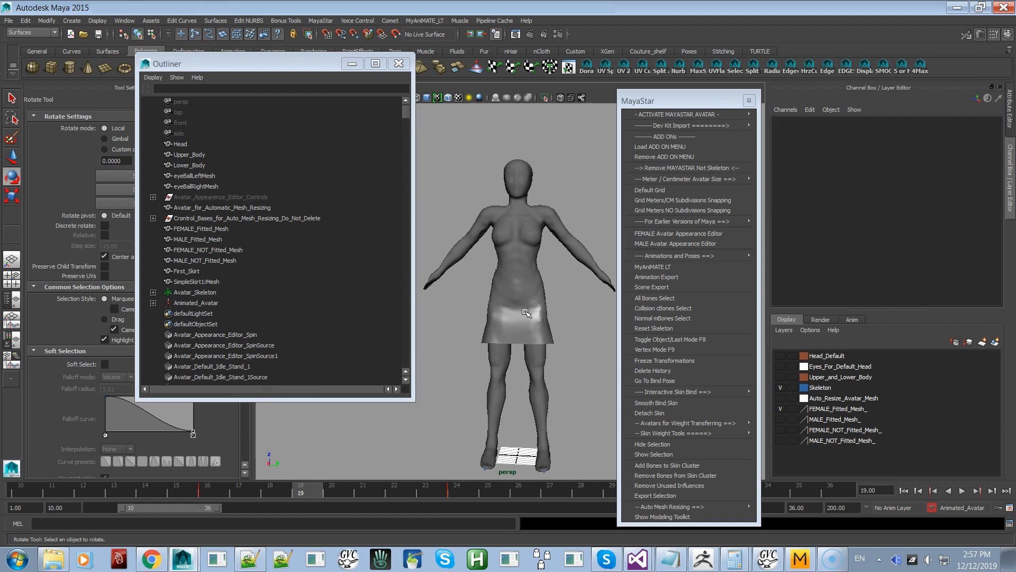
pyautogui.keyDown('alt'); pyautogui.moveTo(527, 344); pyautogui.dragTo(527, 348); pyautogui.keyUp('alt')
pyautogui.keyDown('alt'); pyautogui.moveTo(527, 349); pyautogui.dragTo(569, 413, button='right'); pyautogui.keyUp('alt')
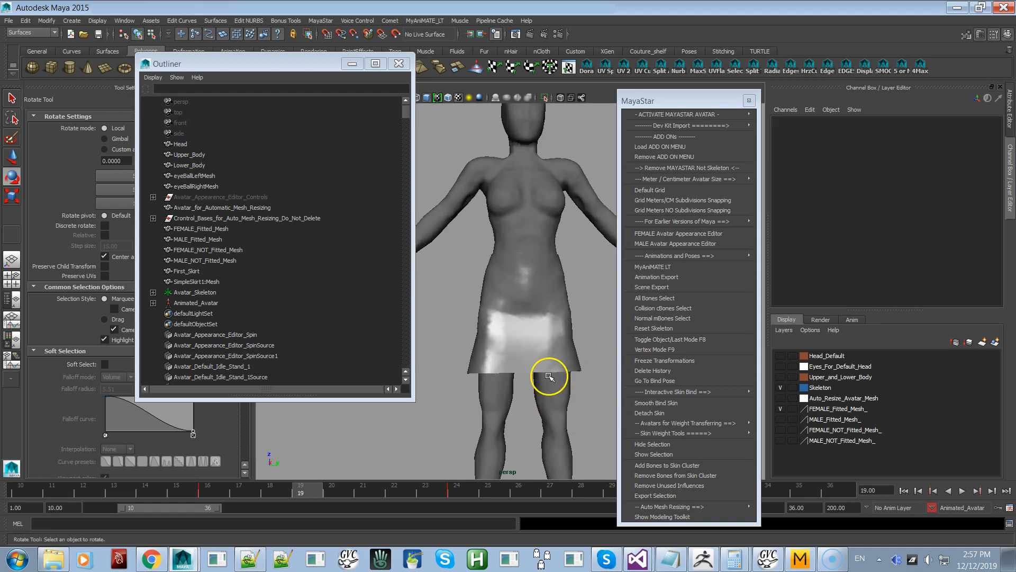
pyautogui.keyDown('alt'); pyautogui.moveTo(553, 376); pyautogui.dragTo(531, 376); pyautogui.keyUp('alt')
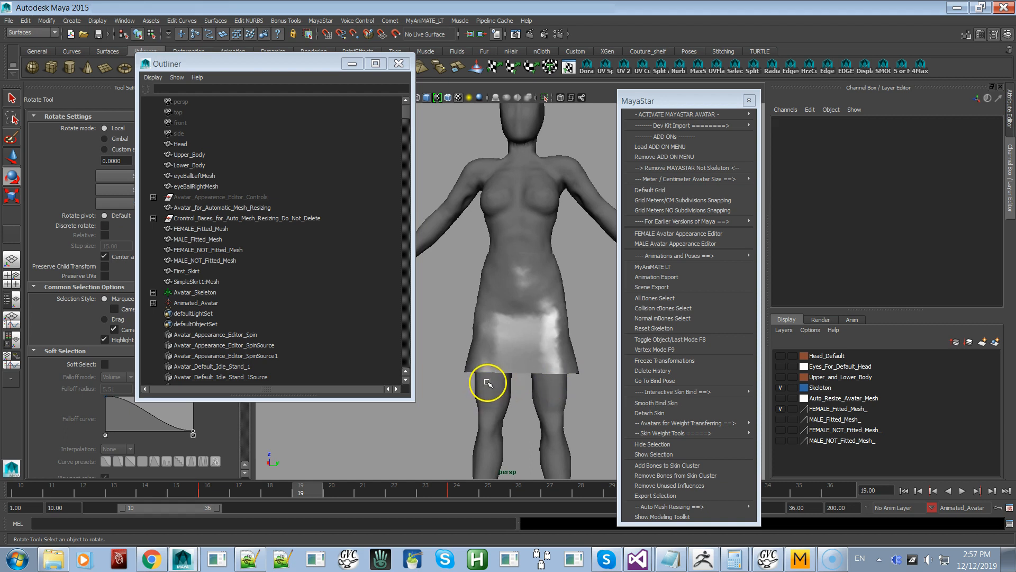
pyautogui.keyDown('alt'); pyautogui.moveTo(493, 385); pyautogui.dragTo(503, 392); pyautogui.keyUp('alt')
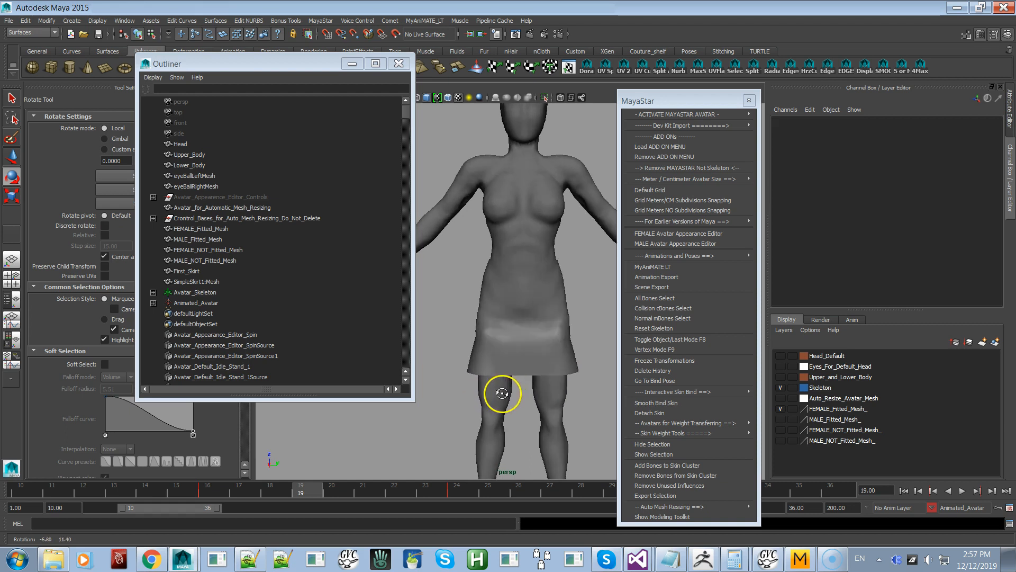
pyautogui.moveTo(529, 340)
pyautogui.keyDown('alt'); pyautogui.mouseDown()
pyautogui.moveTo(534, 296)
pyautogui.moveTo(456, 294)
pyautogui.moveTo(401, 352)
pyautogui.moveTo(377, 354)
pyautogui.moveTo(557, 346)
pyautogui.moveTo(506, 353)
pyautogui.mouseUp(); pyautogui.keyUp('alt')
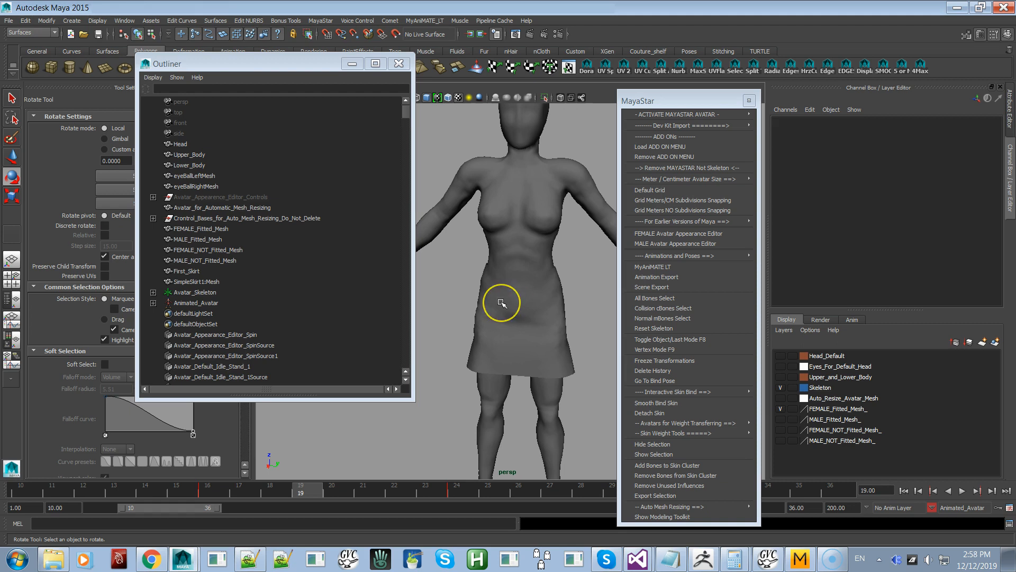
pyautogui.keyDown('alt'); pyautogui.moveTo(504, 304); pyautogui.dragTo(479, 210, button='right'); pyautogui.keyUp('alt')
pyautogui.keyDown('alt'); pyautogui.moveTo(491, 240); pyautogui.dragTo(504, 228); pyautogui.keyUp('alt')
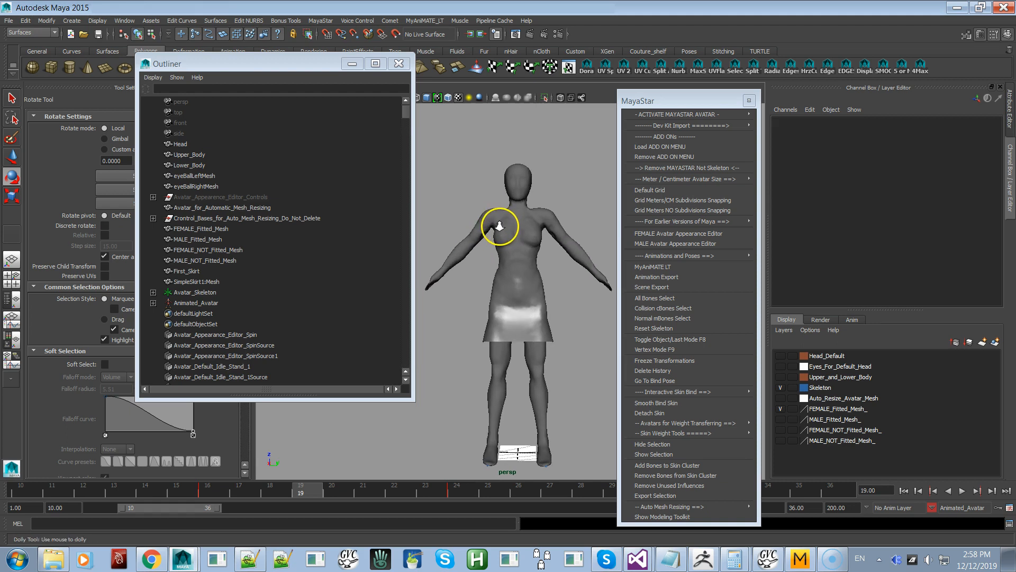
pyautogui.keyDown('alt'); pyautogui.moveTo(500, 228); pyautogui.dragTo(503, 258, button='right'); pyautogui.keyUp('alt')
pyautogui.moveTo(505, 260)
pyautogui.keyDown('alt'); pyautogui.mouseDown()
pyautogui.moveTo(502, 227)
pyautogui.moveTo(504, 241)
pyautogui.mouseUp(); pyautogui.keyUp('alt')
# Switch to Marvelous Designer and delete all avatars from the skirt scene
pyautogui.hotkey('alt', 'Tab')
pyautogui.hotkey('alt', 'Tab')
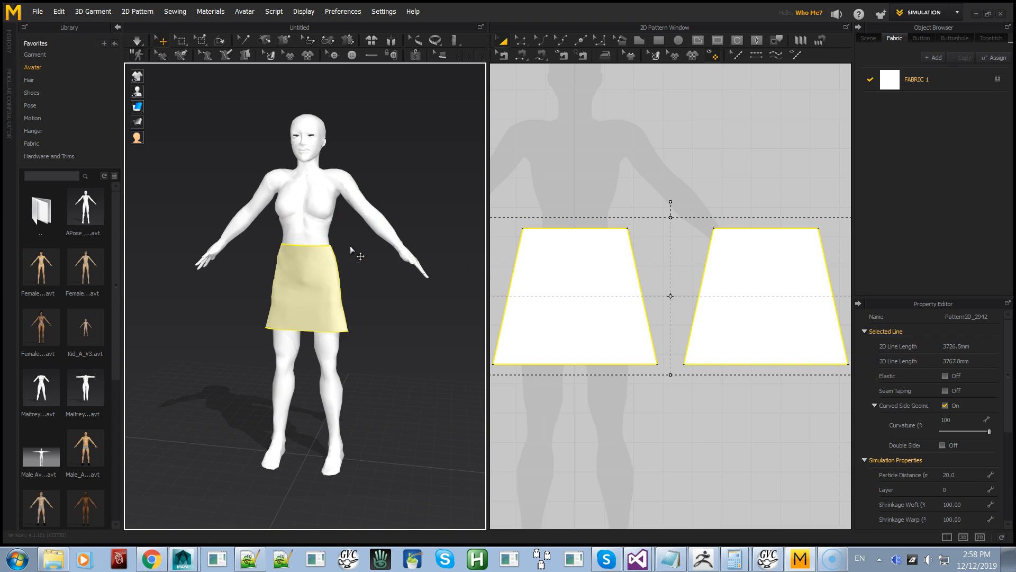
pyautogui.click(239, 12)
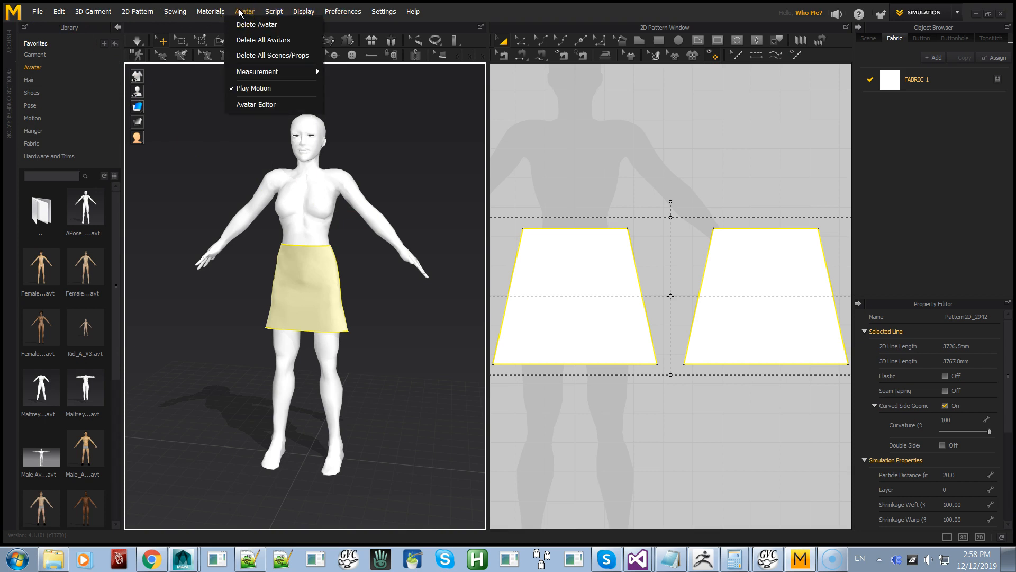
pyautogui.click(243, 41)
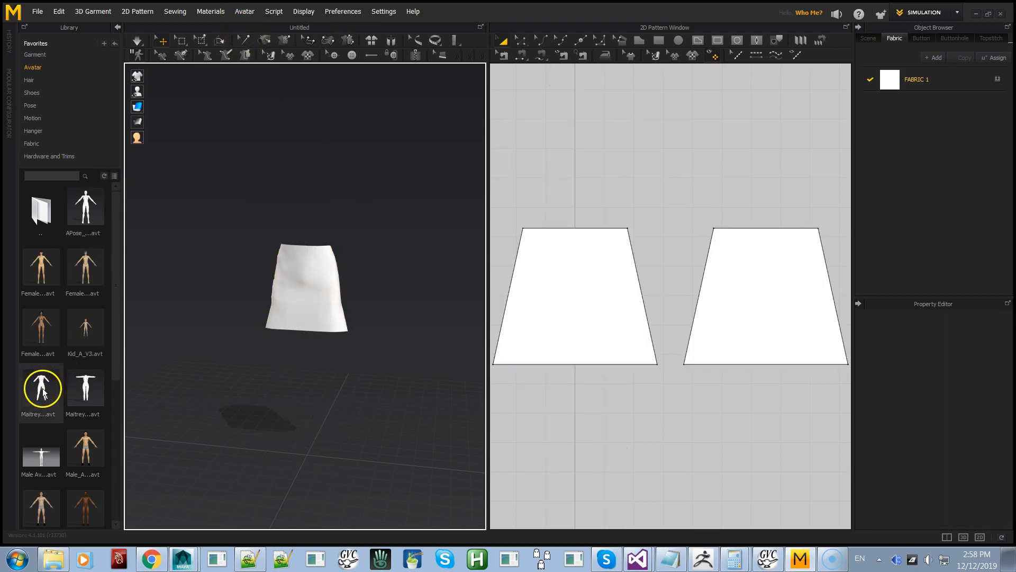
# Load the SLink Hourglass Blender avatar from the library into the 3D scene without saving the current file
pyautogui.moveTo(43, 391)
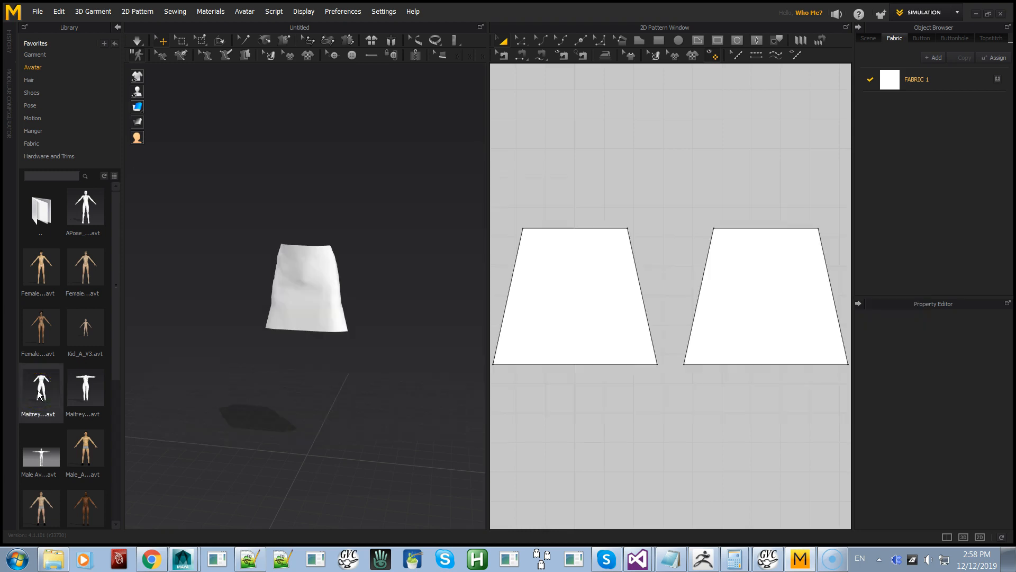
pyautogui.scroll(-3, 38, 394)
pyautogui.scroll(-2, 38, 393)
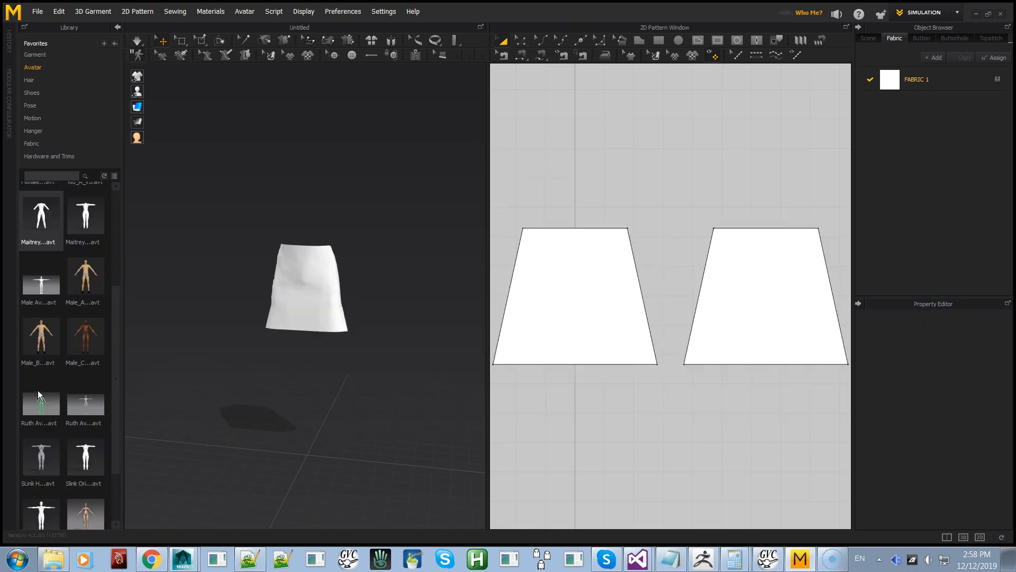
pyautogui.scroll(-1, 37, 390)
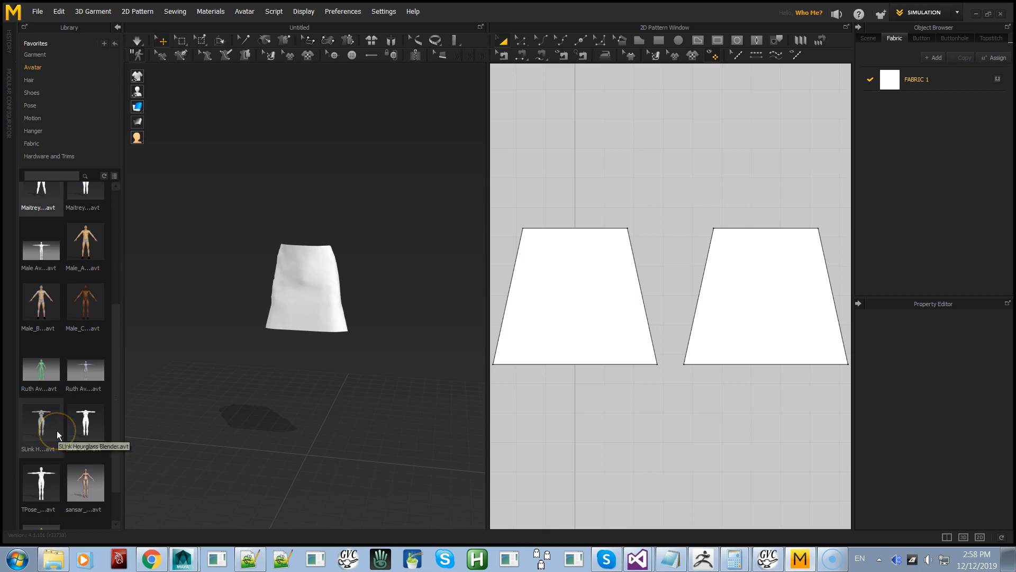
pyautogui.scroll(-1, 57, 434)
pyautogui.moveTo(44, 403); pyautogui.dragTo(274, 405)
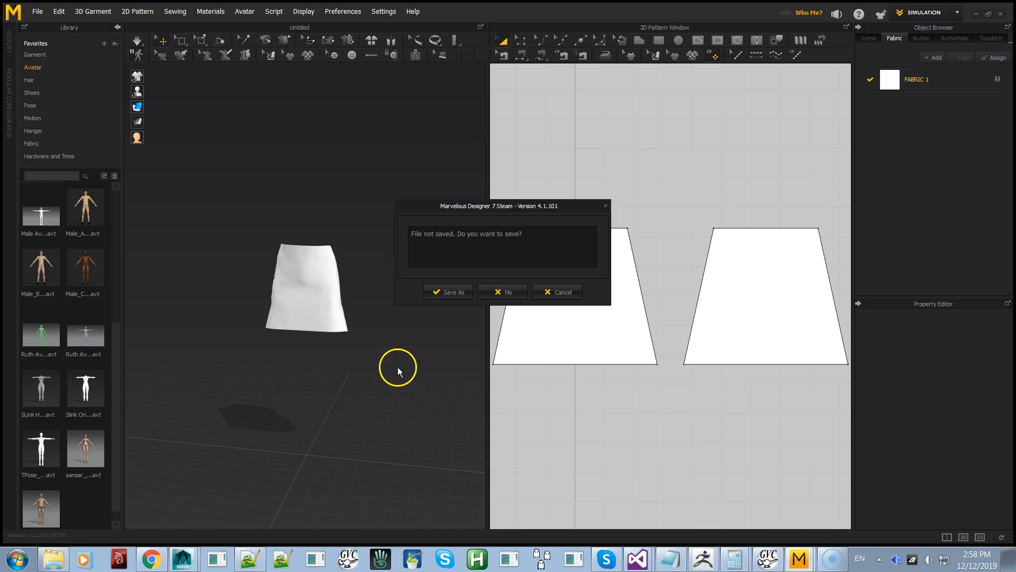
pyautogui.click(500, 290)
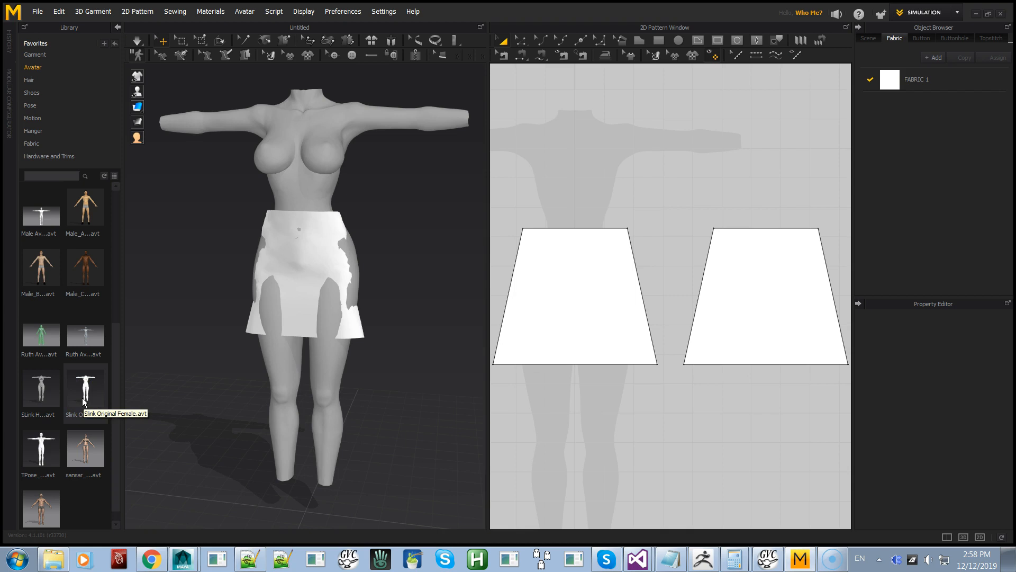
# Look through the library's other mesh body avatars, including Slink Original Female and the Maitreya bodies, and view the skirt closer
pyautogui.click(49, 401)
pyautogui.click(90, 396)
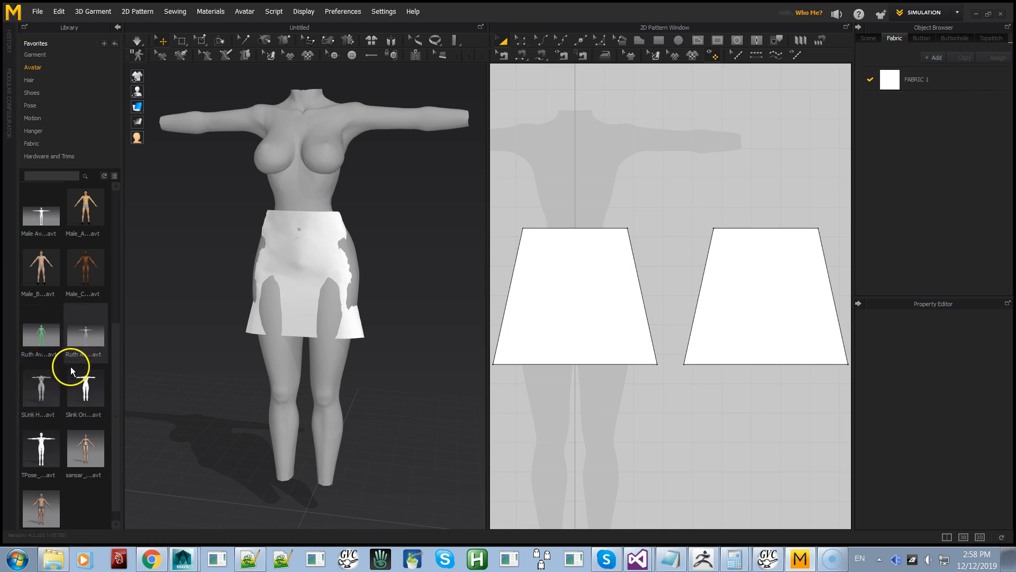
pyautogui.scroll(-1, 69, 381)
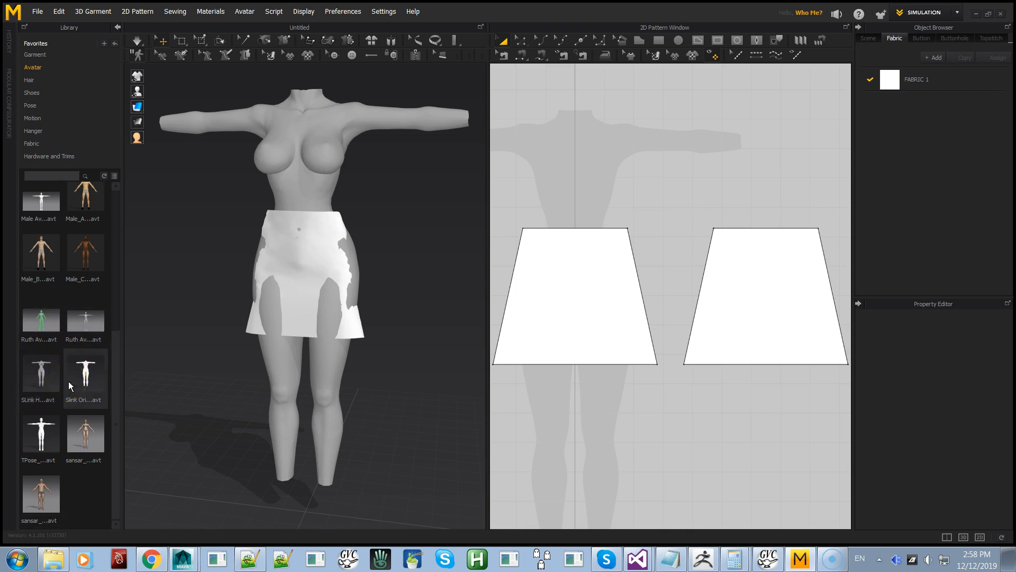
pyautogui.scroll(5, 68, 381)
pyautogui.scroll(2, 69, 385)
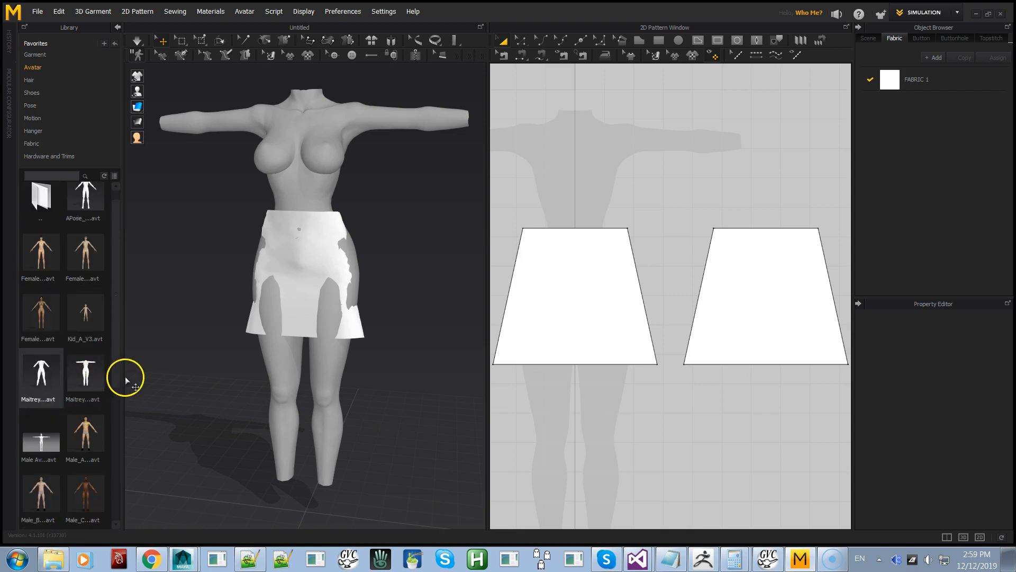
pyautogui.scroll(-1, 126, 377)
pyautogui.scroll(3, 189, 363)
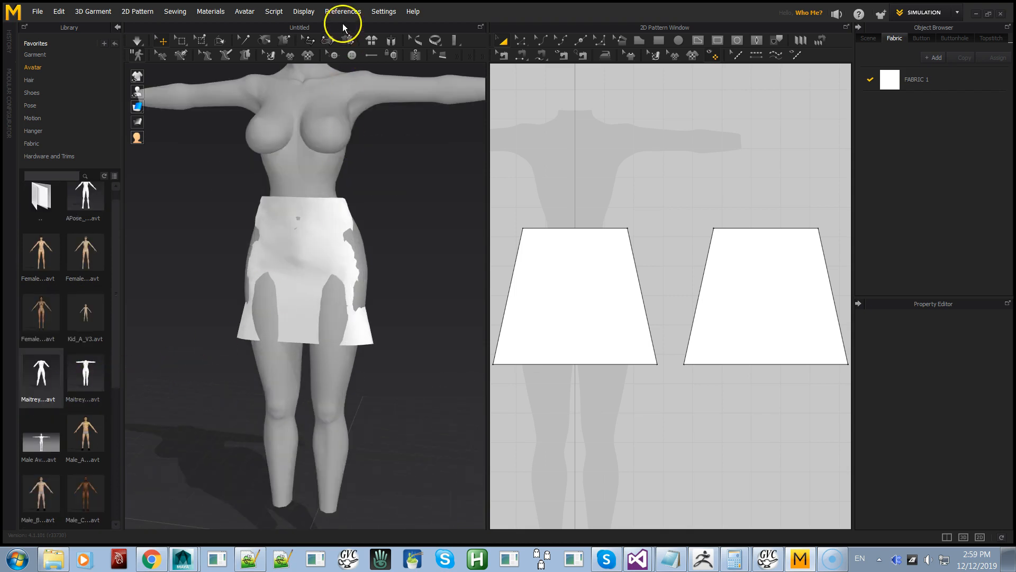
# Delete all avatars, load the Maitreya avatar with outstretched arms from the library without saving the file, and simulate the skirt
pyautogui.click(244, 11)
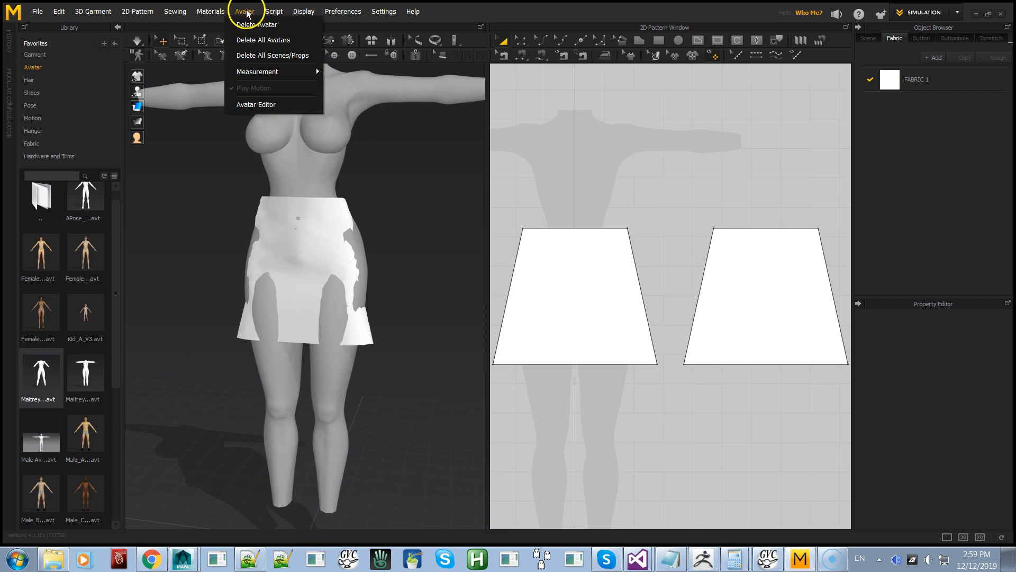
pyautogui.click(251, 42)
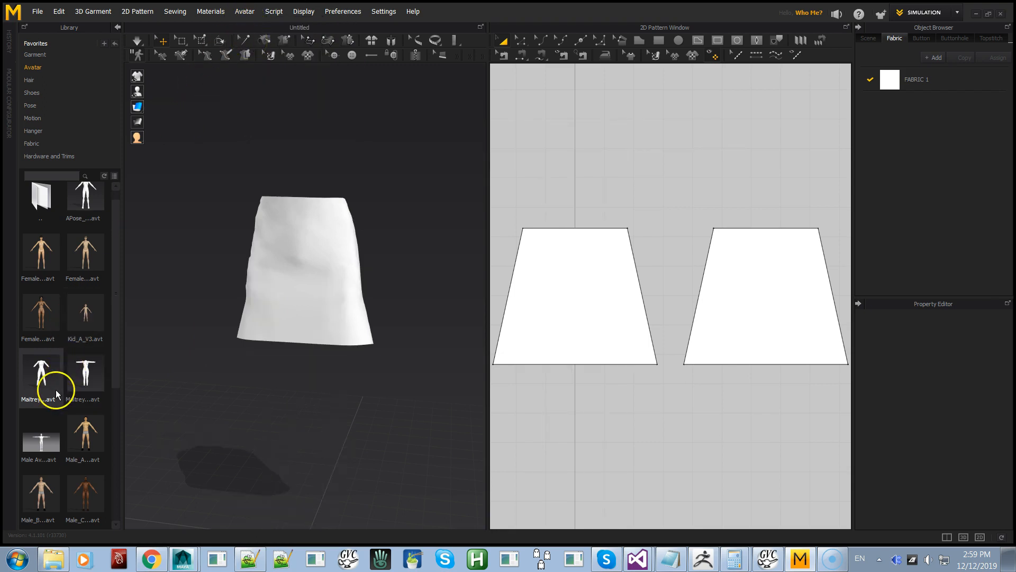
pyautogui.moveTo(57, 386); pyautogui.dragTo(167, 388)
pyautogui.moveTo(274, 393); pyautogui.dragTo(287, 389)
pyautogui.click(493, 291)
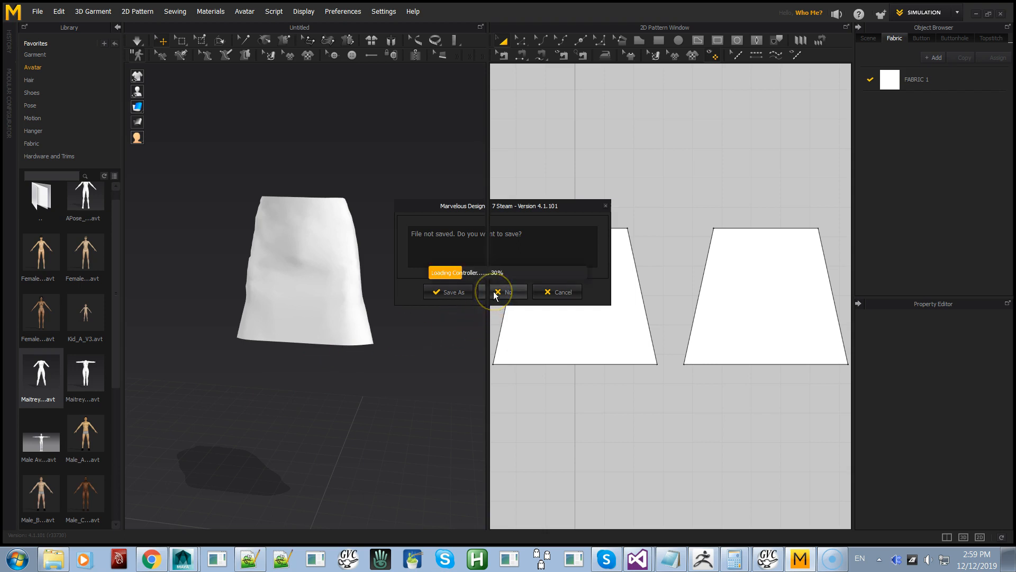
pyautogui.press('space')
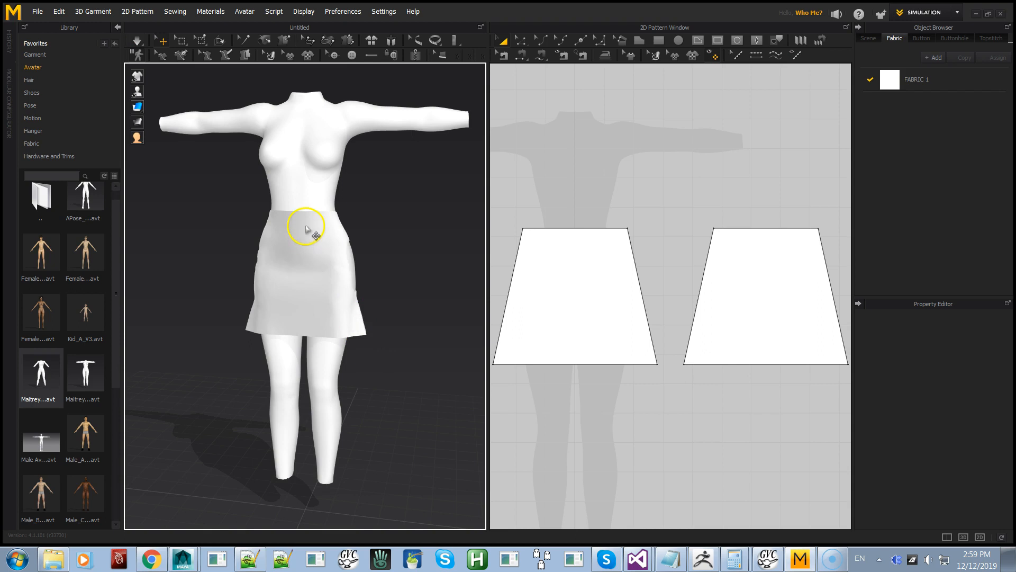
# Load the Maitreya avatar with lowered arms and spread legs as a morph target, without saving the file
pyautogui.moveTo(37, 372); pyautogui.dragTo(238, 384)
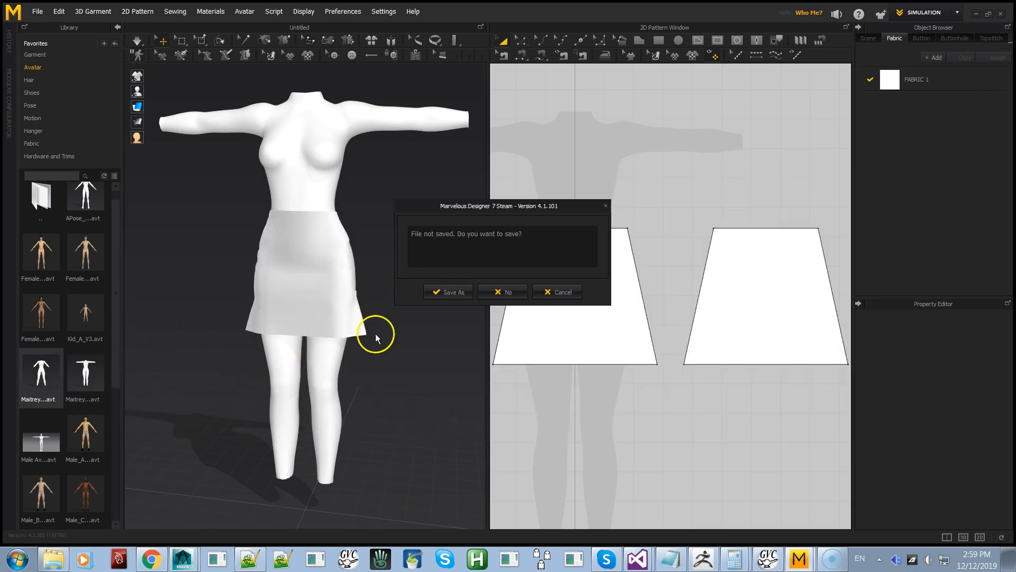
pyautogui.click(494, 291)
pyautogui.click(472, 221)
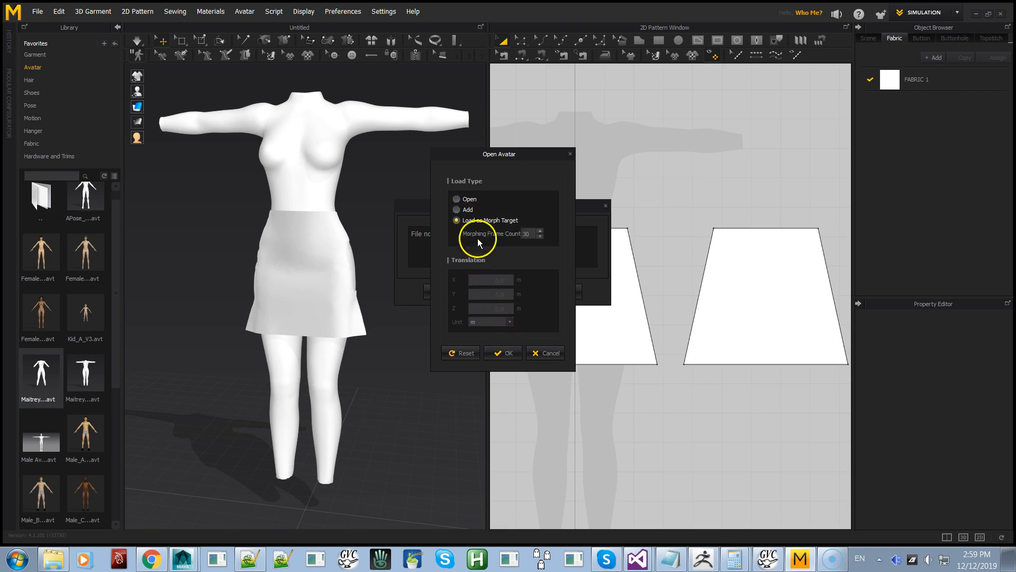
pyautogui.click(503, 353)
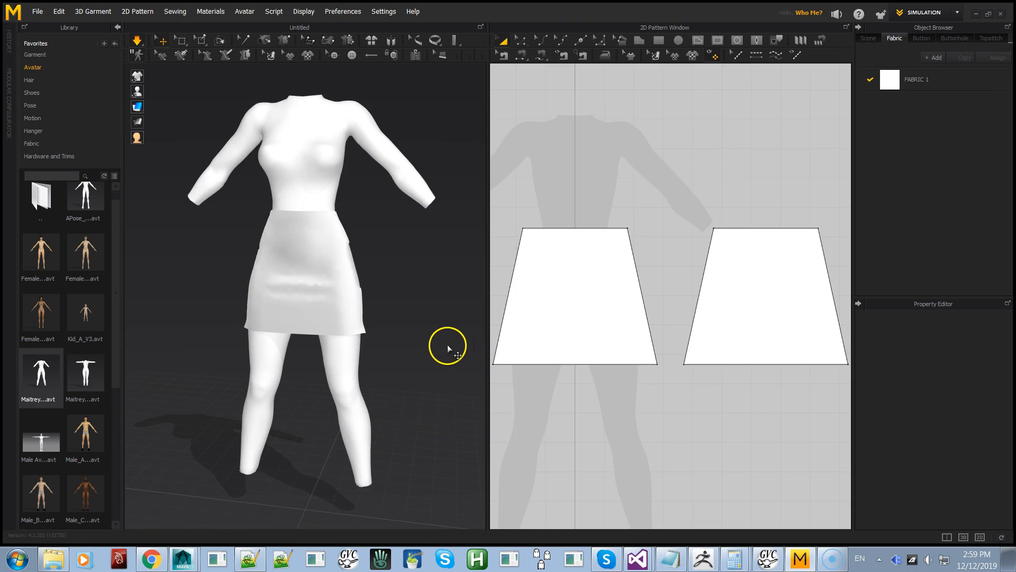
# Simulate the skirt on the posed Maitreya body, pull the back panel's fabric clear of the hips, and check the fit
pyautogui.moveTo(434, 336); pyautogui.dragTo(192, 356, button='right')
pyautogui.press('space')
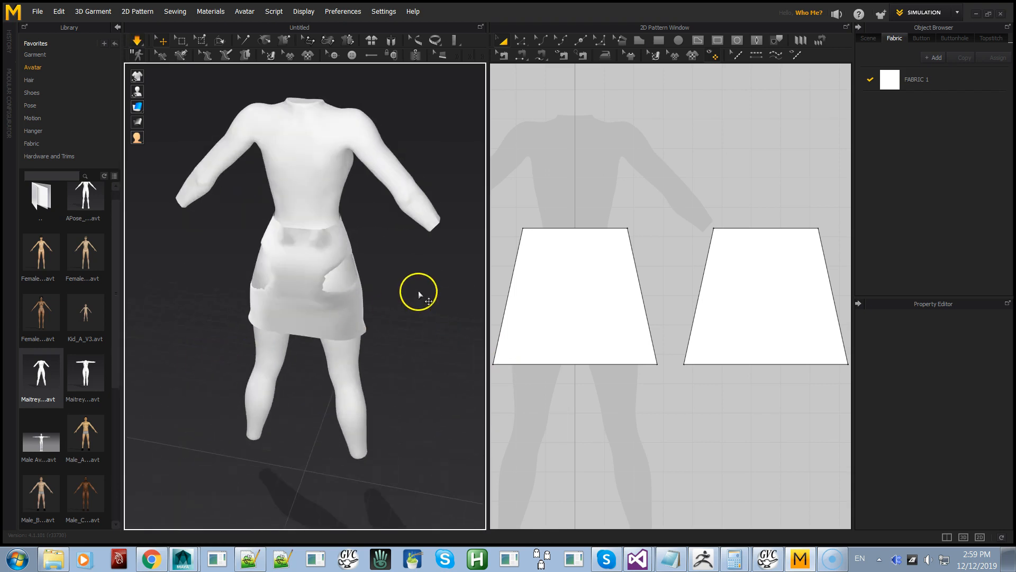
pyautogui.moveTo(337, 260); pyautogui.dragTo(299, 267)
pyautogui.moveTo(265, 266); pyautogui.dragTo(229, 265)
pyautogui.moveTo(209, 295); pyautogui.dragTo(406, 329, button='right')
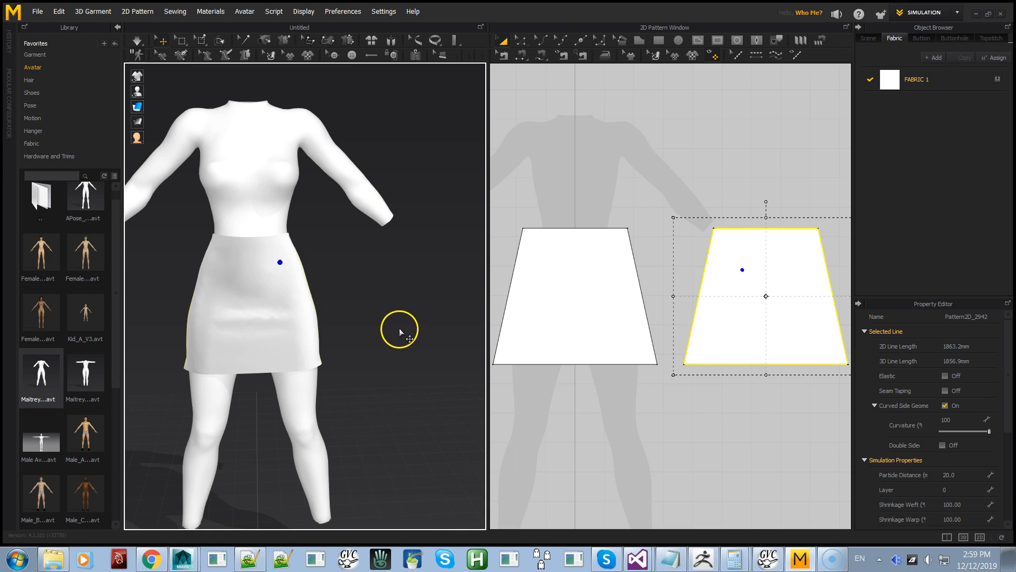
pyautogui.moveTo(401, 334)
pyautogui.mouseDown(button='right')
pyautogui.moveTo(329, 345)
pyautogui.moveTo(231, 337)
pyautogui.moveTo(317, 313)
pyautogui.moveTo(392, 323)
pyautogui.moveTo(395, 338)
pyautogui.mouseUp(button='right')
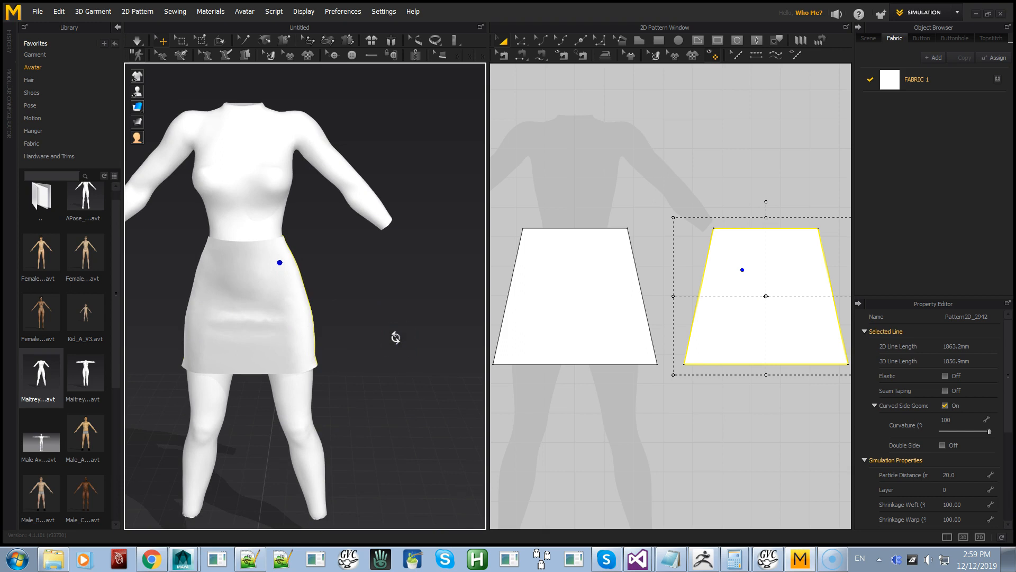
pyautogui.moveTo(363, 333); pyautogui.dragTo(404, 332, button='right')
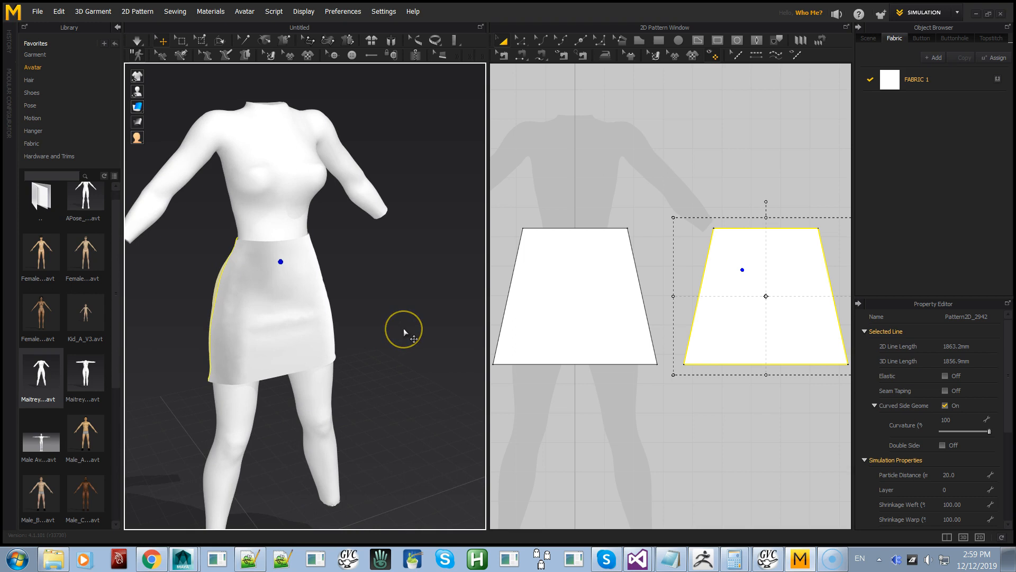
# Switch to Maya, show the Auto_Resize_Avatar_Mesh layer, hide the Skeleton and FEMALE_Fitted_Mesh_ layers, and select the resizing avatar mesh
pyautogui.hotkey('alt', 'Tab')
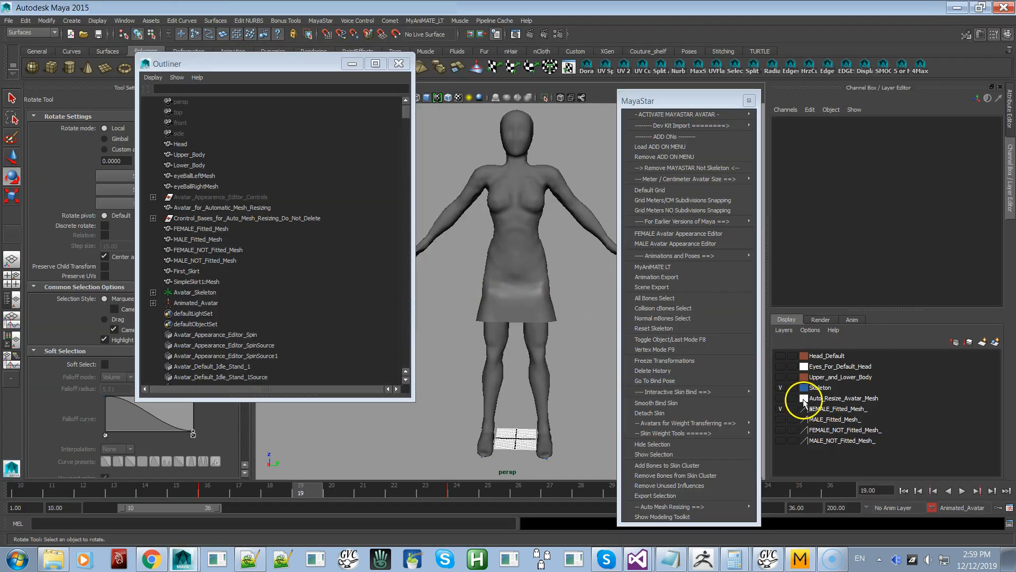
pyautogui.click(780, 398)
pyautogui.click(780, 389)
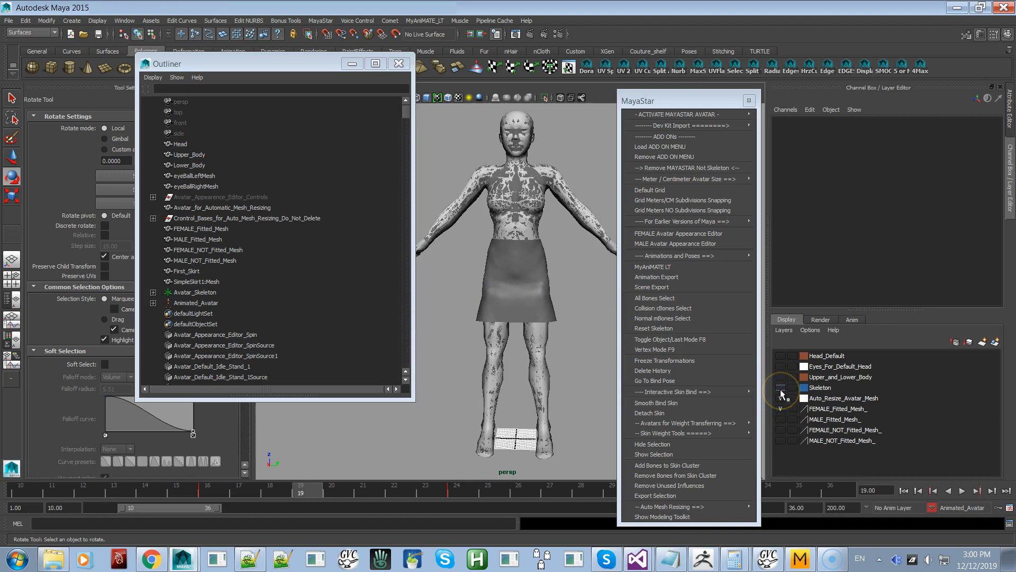
pyautogui.click(781, 398)
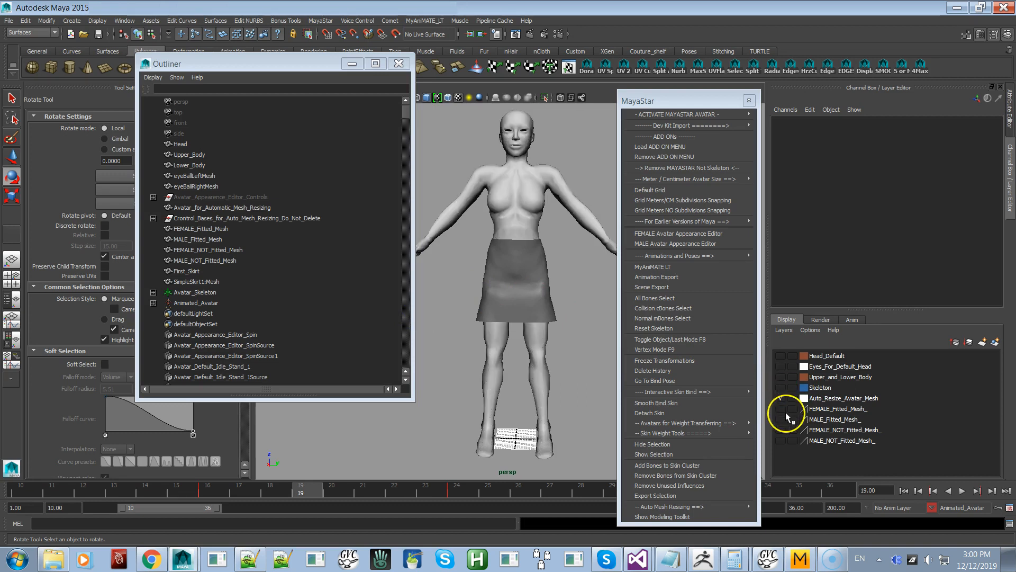
pyautogui.click(539, 212)
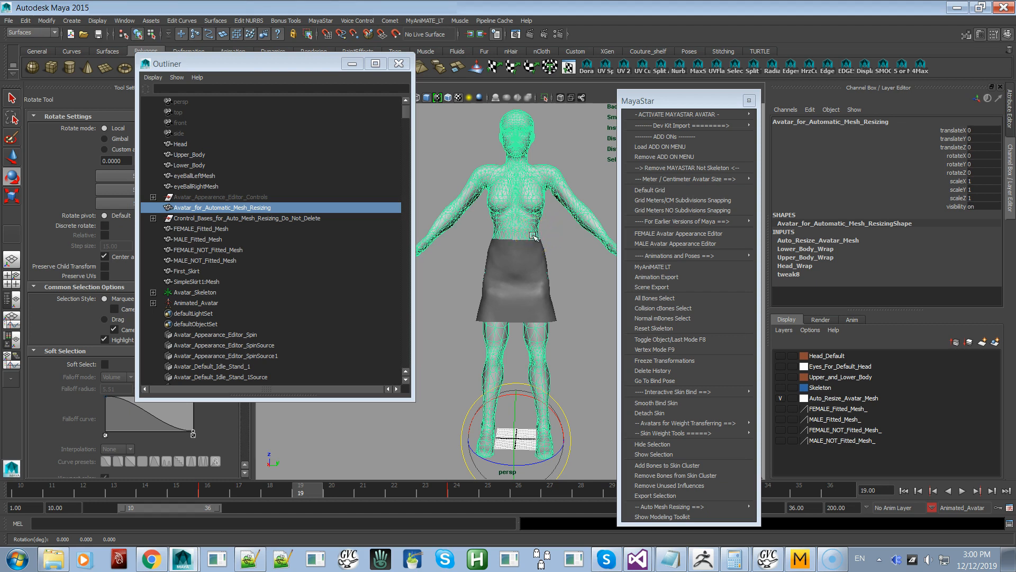
# Switch to Marvelous Designer and view the skirt on the whole Maitreya avatar from the front
pyautogui.hotkey('alt', 'Tab')
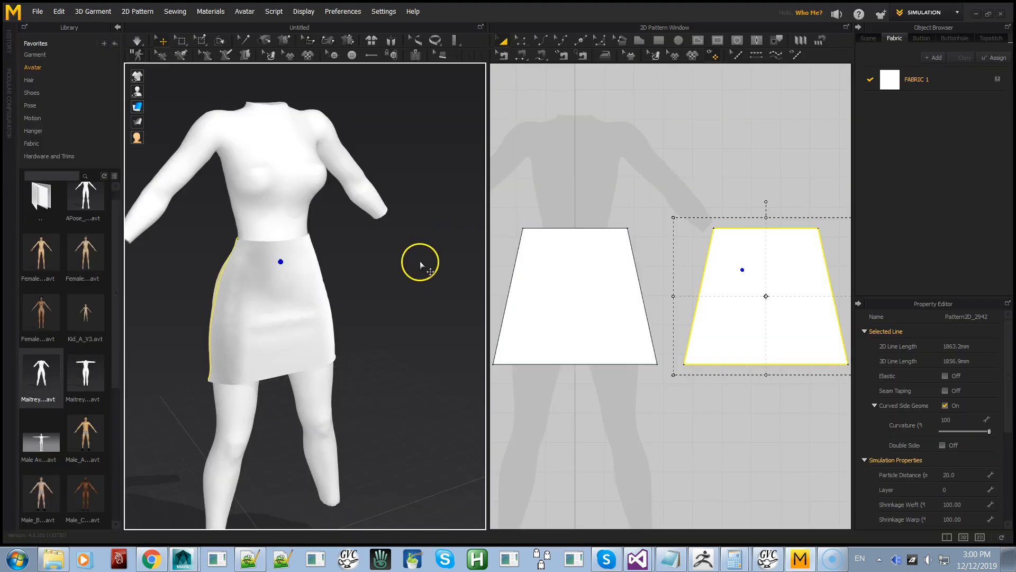
pyautogui.moveTo(422, 265); pyautogui.dragTo(384, 258, button='right')
pyautogui.scroll(-3, 363, 253)
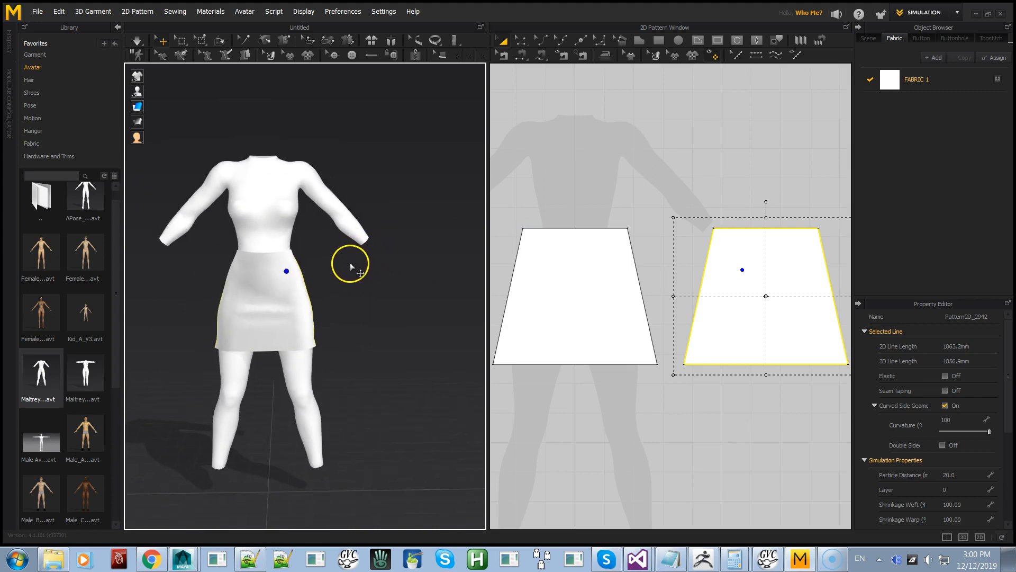